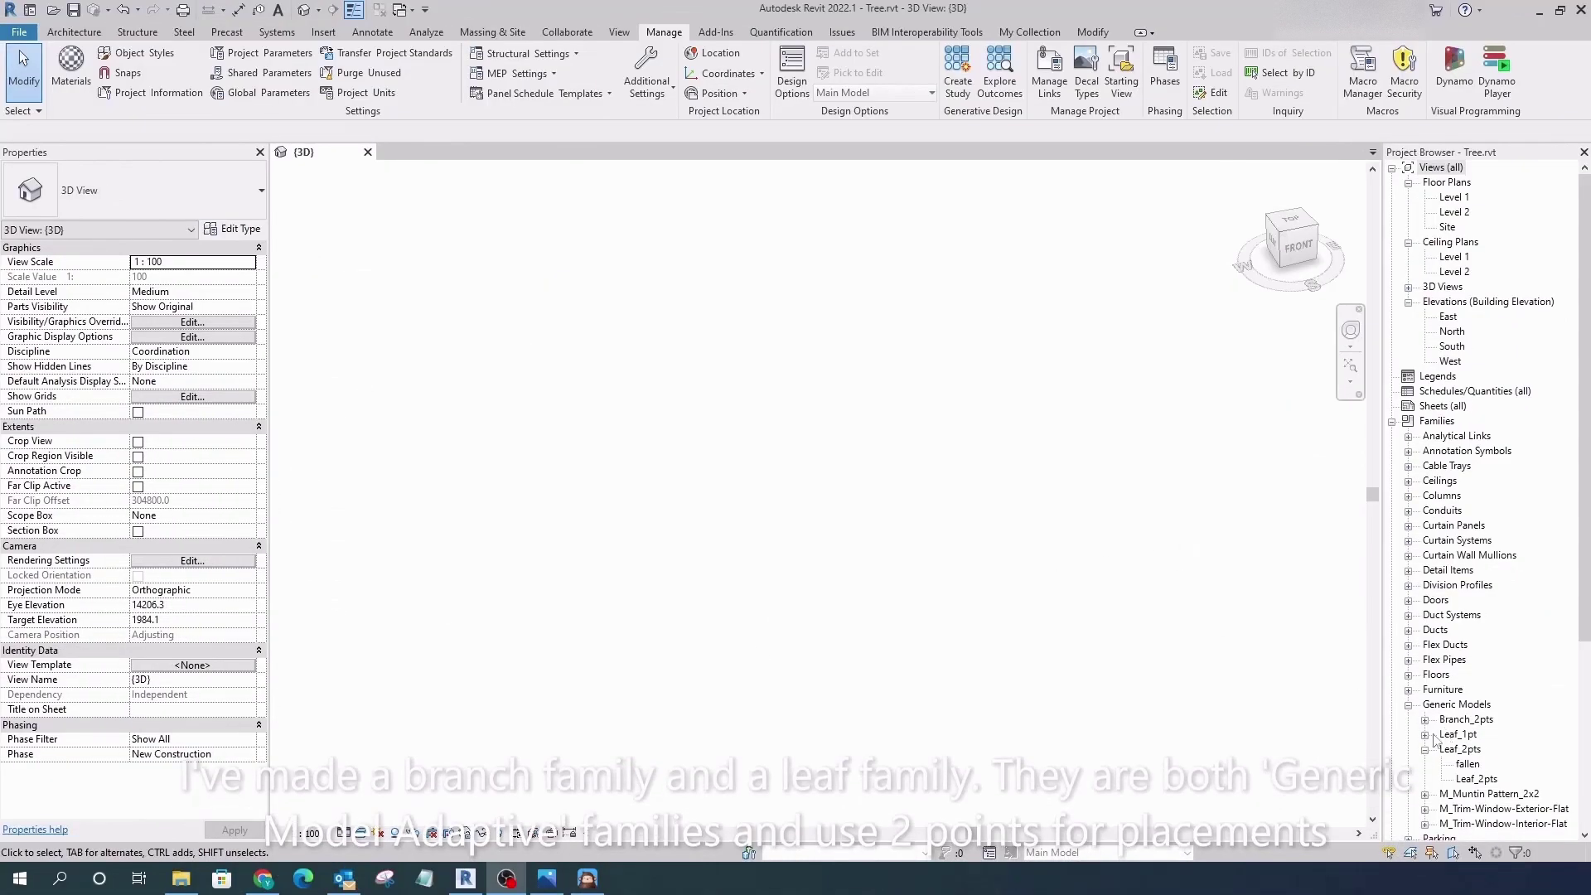
- Place a test Branch_2pts branch in the 3D view between two end points
scroll(1538, 660, down, 3)
click(1425, 615)
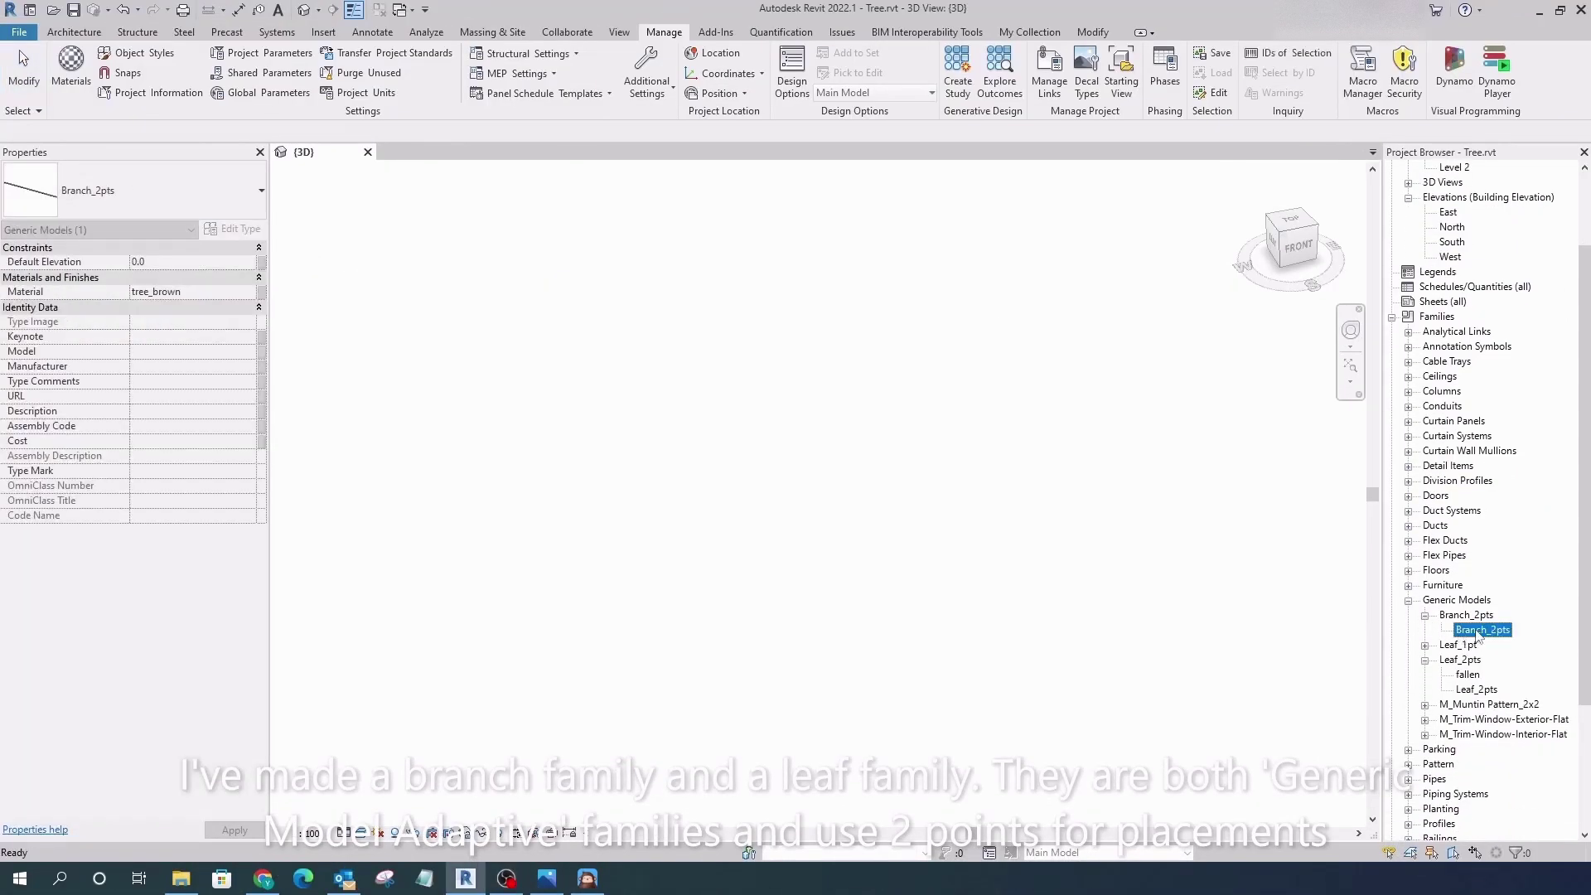
drag(1483, 630, 903, 634)
click(900, 502)
click(628, 642)
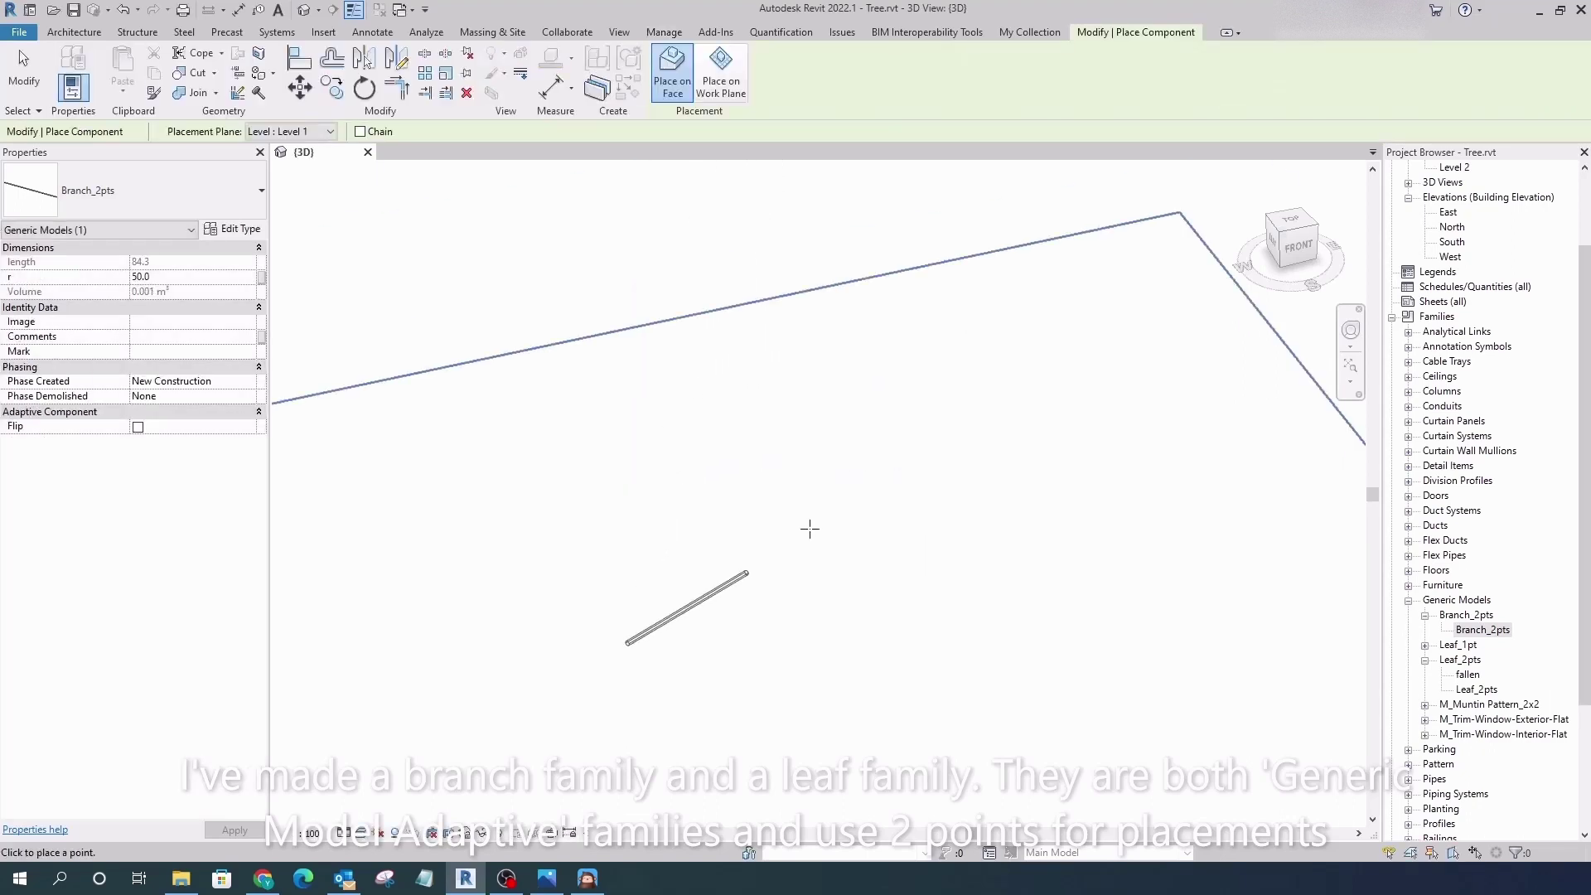
click(777, 532)
key(Escape)
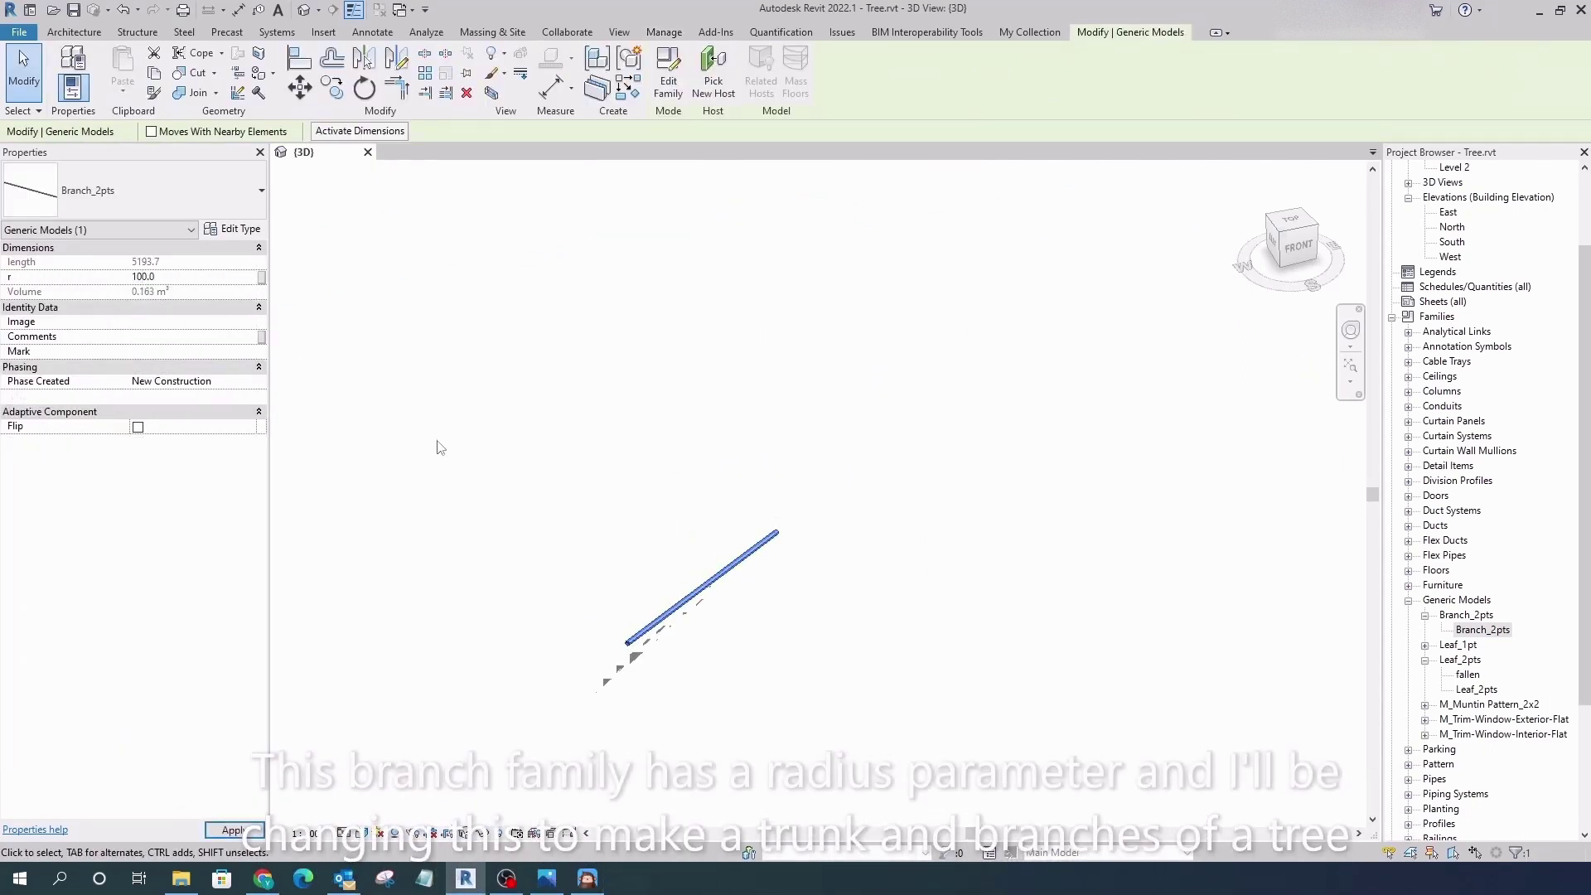
- Try radius r values of 20 and 200 on the test branch, then delete it and drag in another branch
text(20)
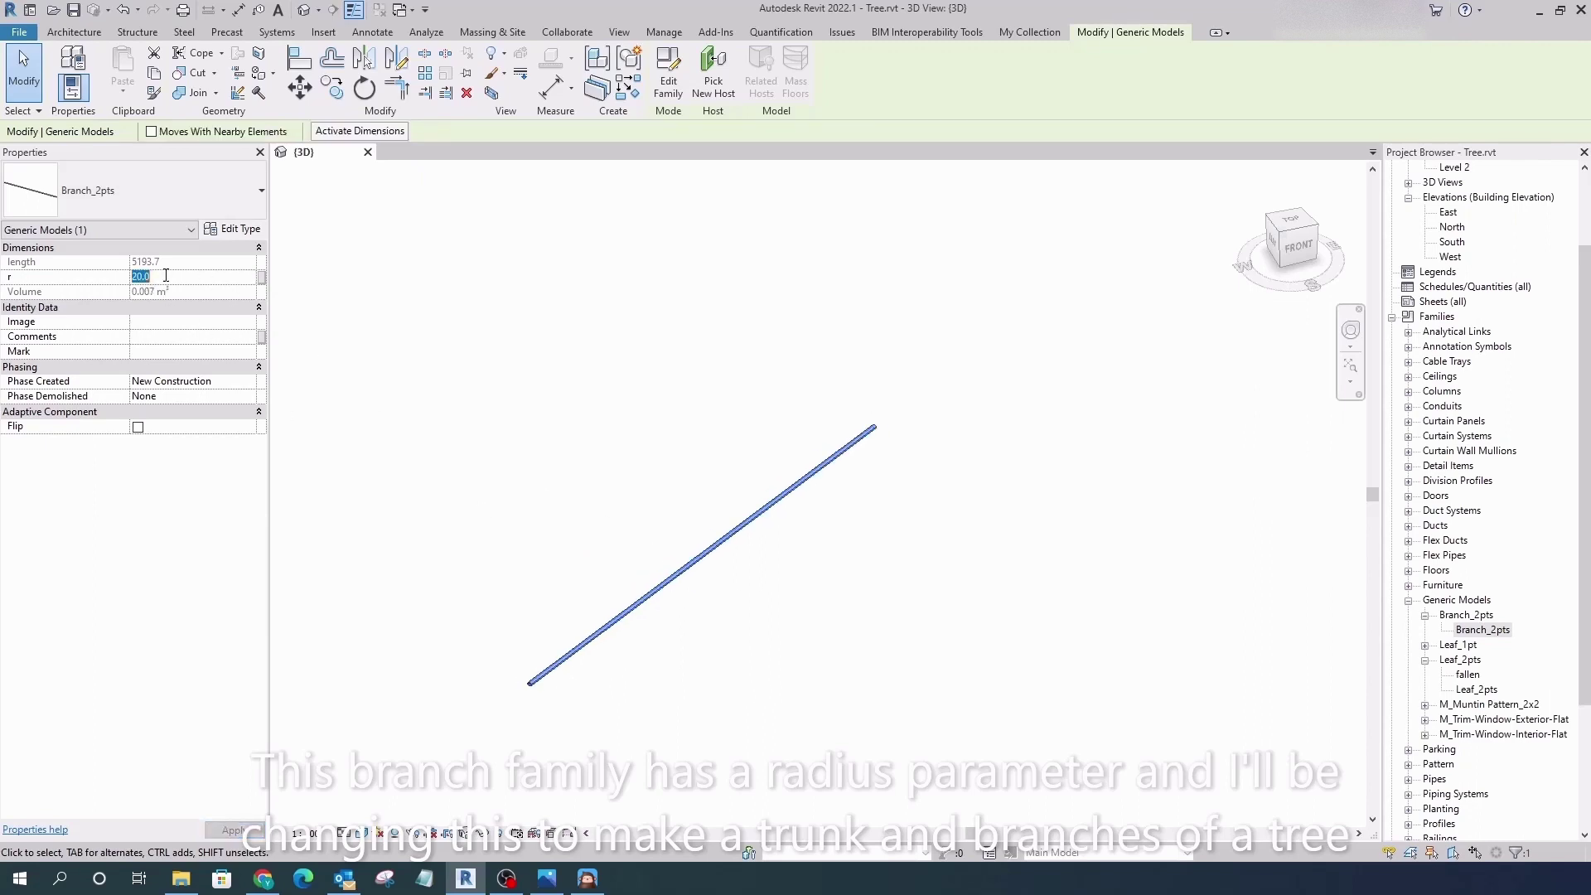
text(200)
click(489, 447)
click(804, 500)
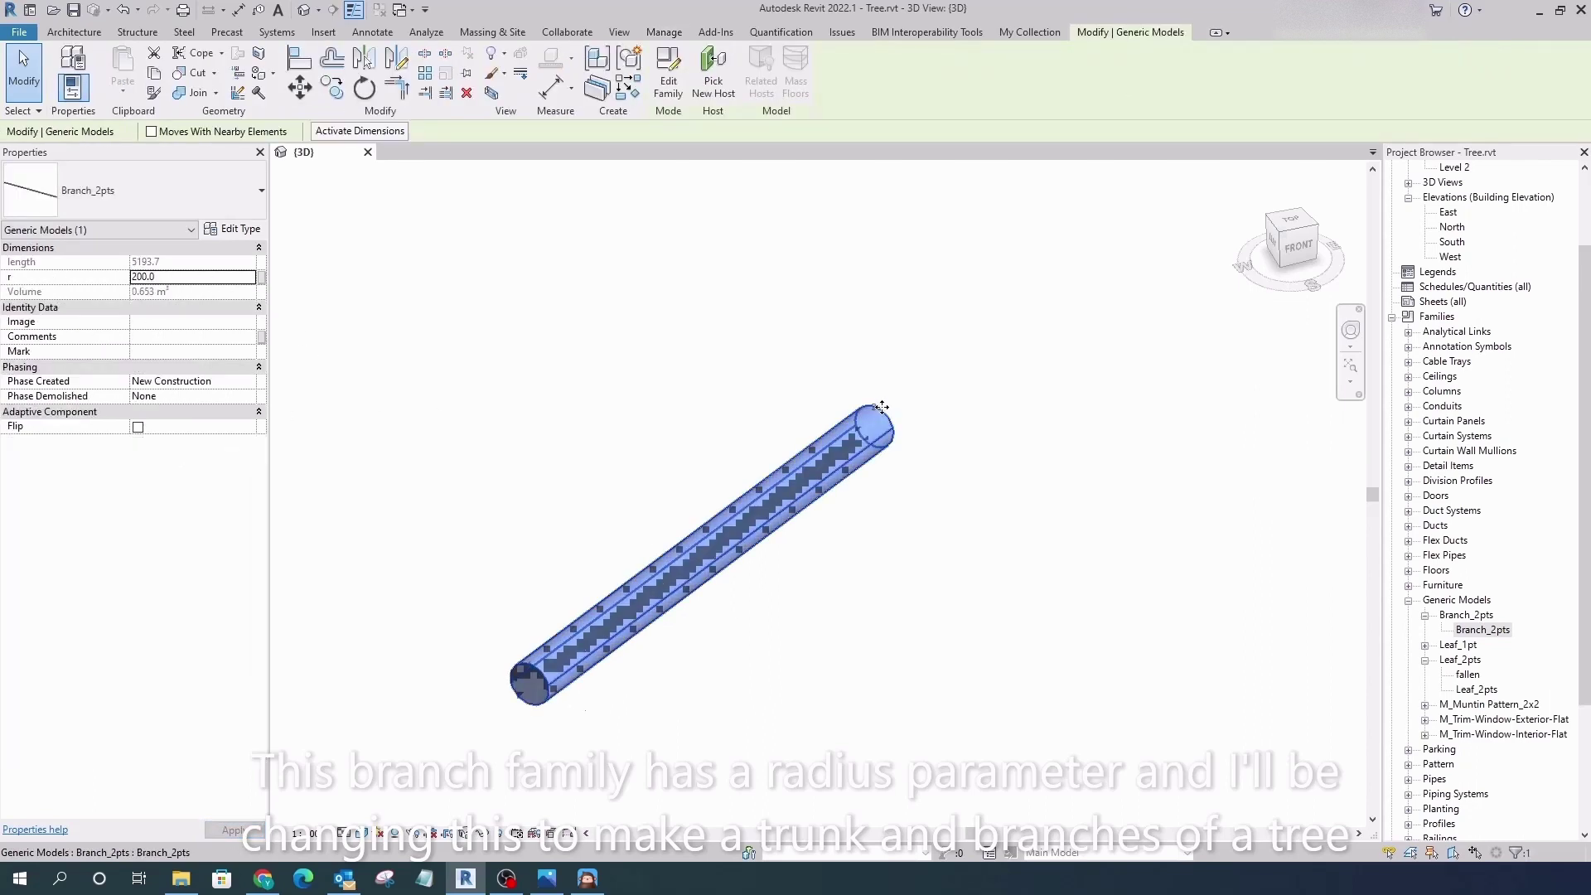
mouse_move(881, 407)
shift+middle_down()
mouse_move(778, 554)
mouse_move(384, 430)
mouse_move(809, 440)
shift+middle_up()
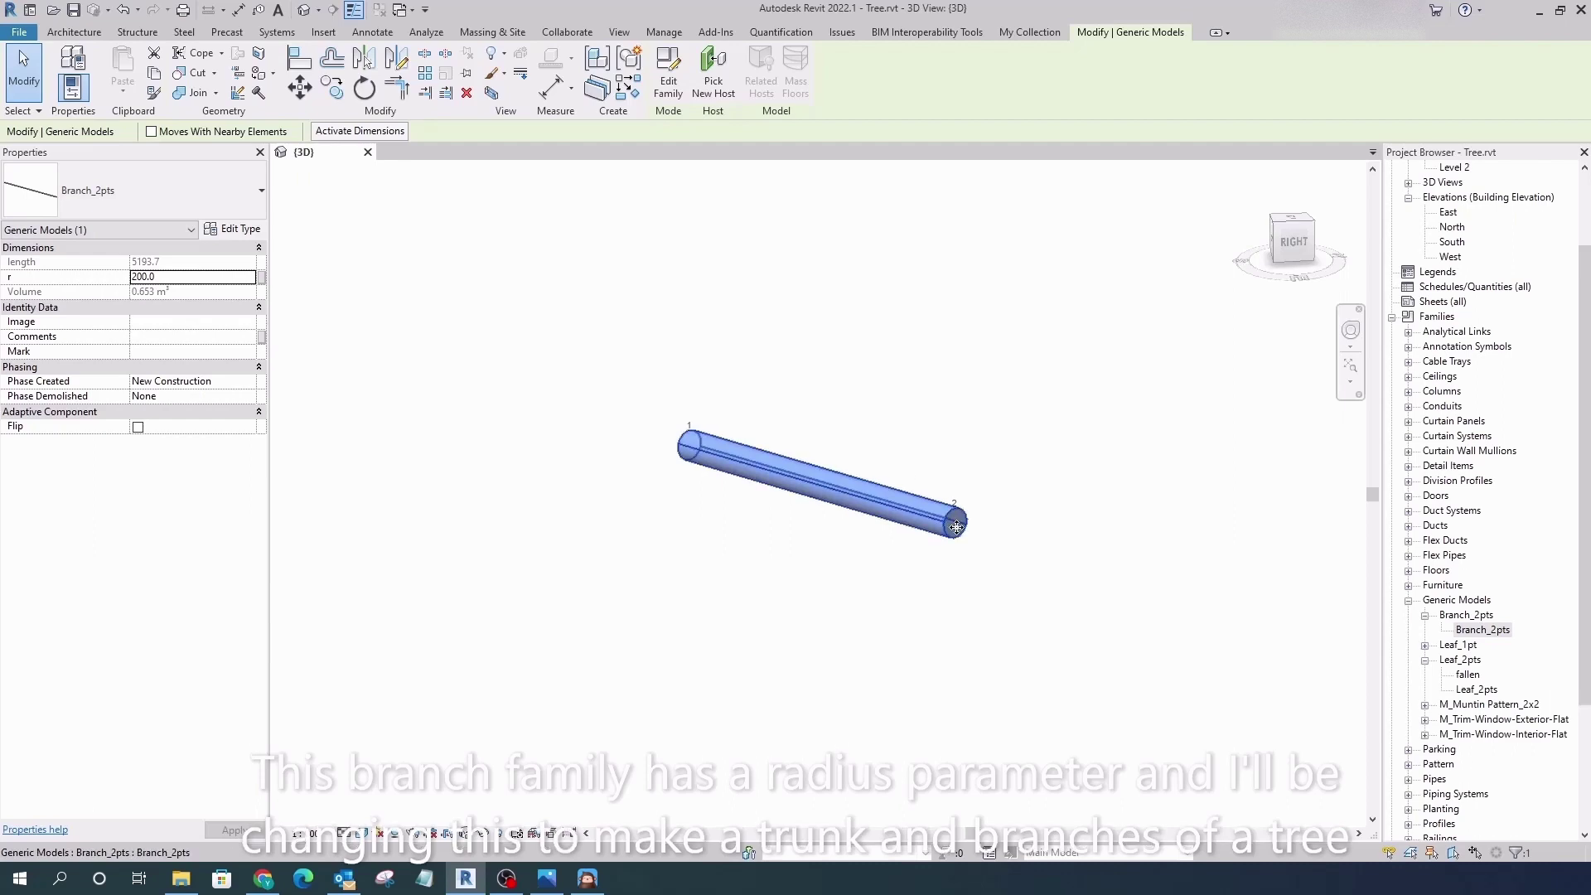
key(Delete)
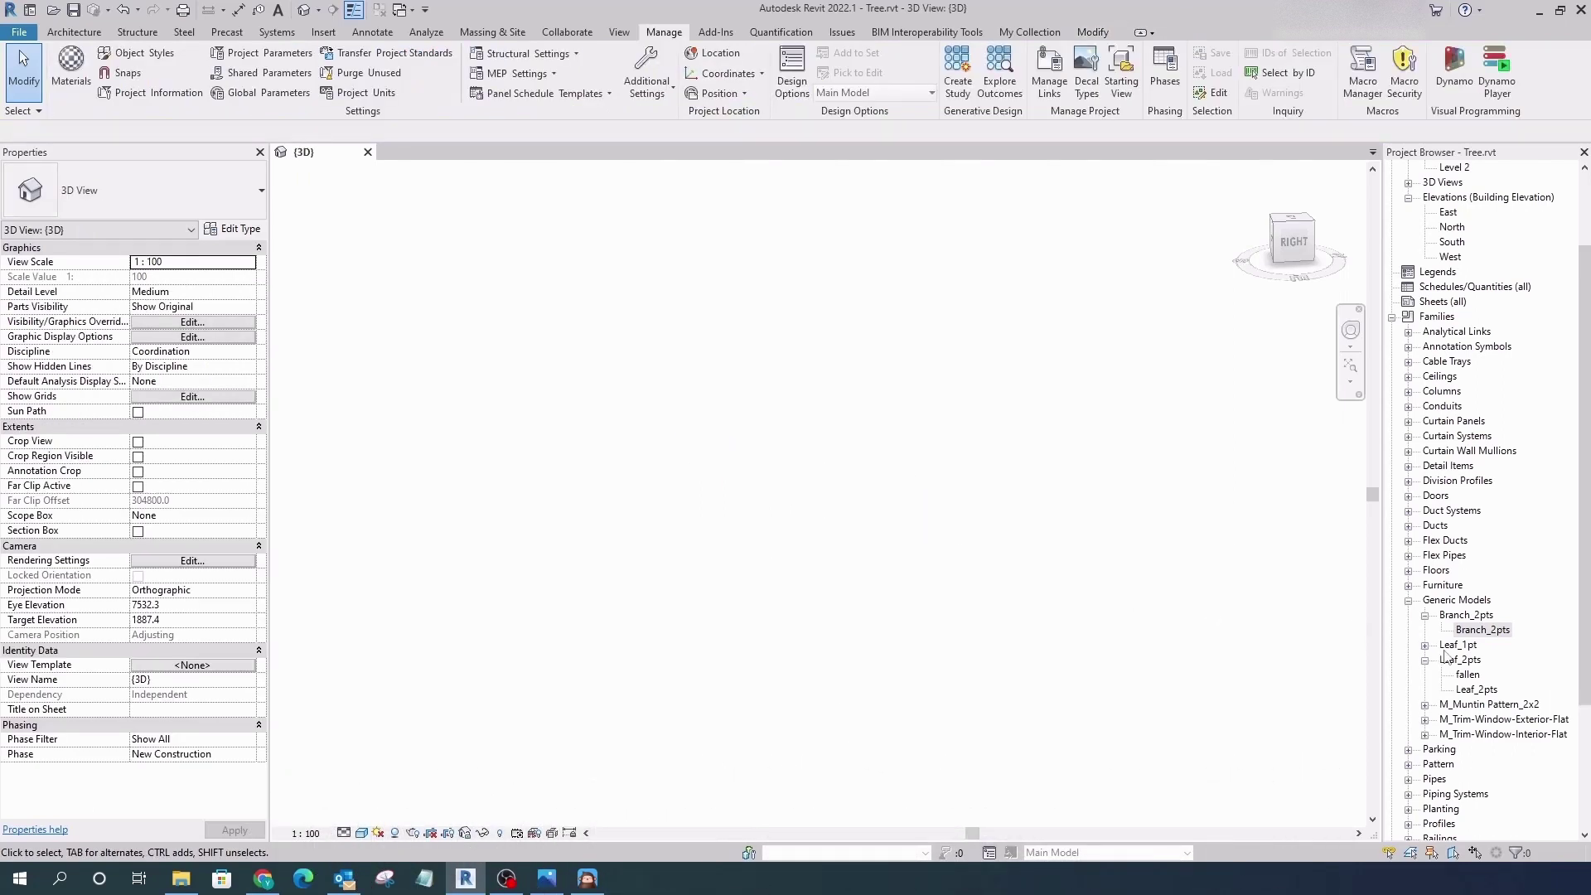
drag(1444, 657, 763, 579)
- Finish the new branch and check its Branch_2pts type properties, including the tree_brown material
click(872, 516)
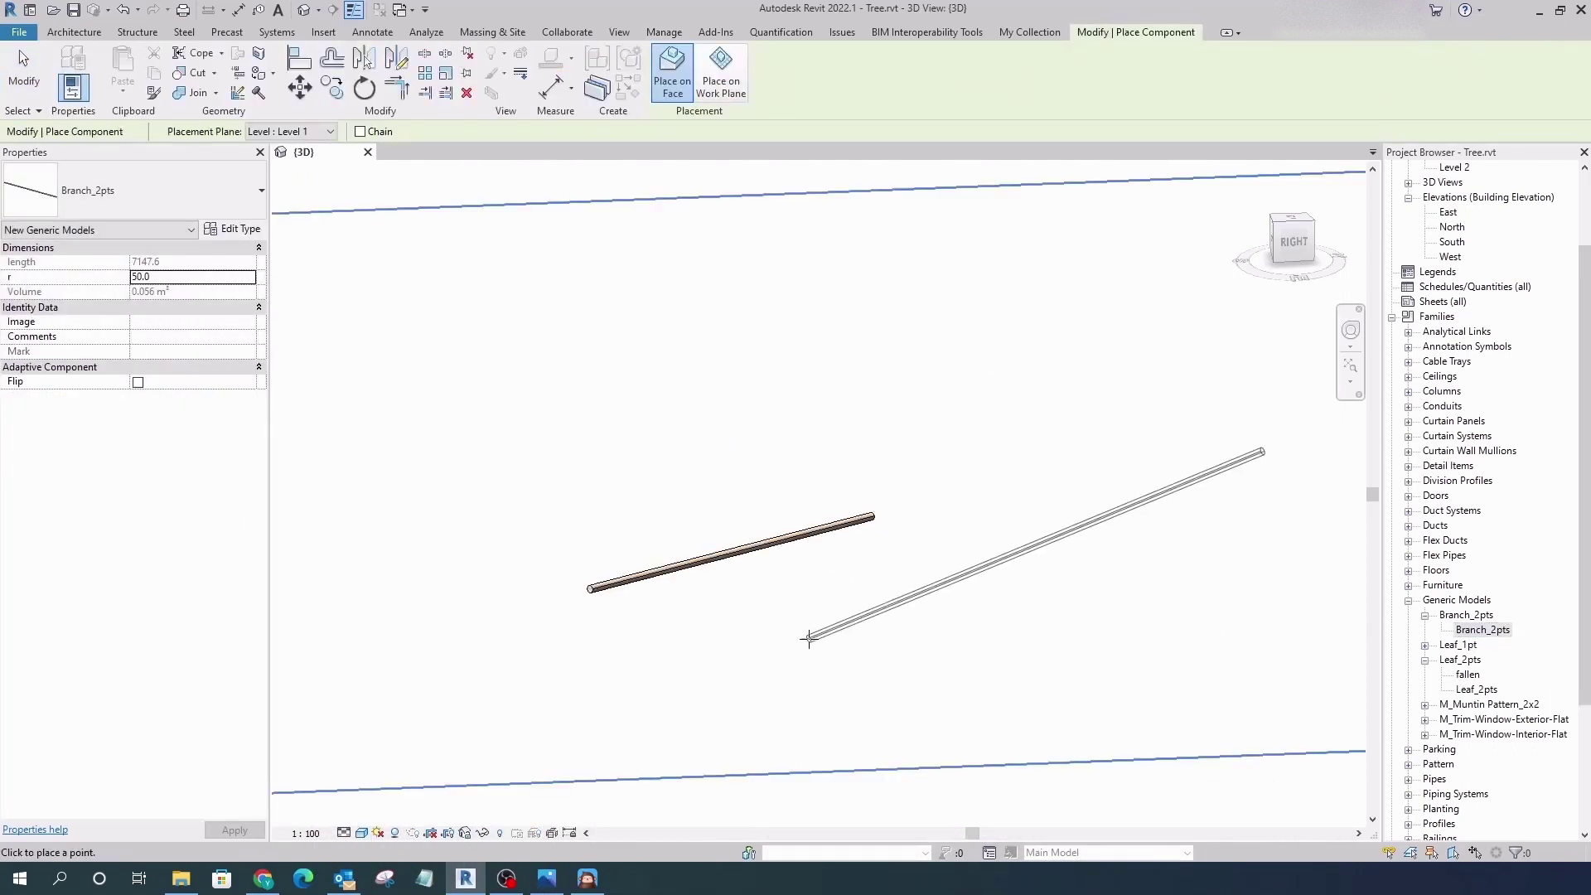
key(Escape)
key(Escape)
click(731, 552)
click(246, 234)
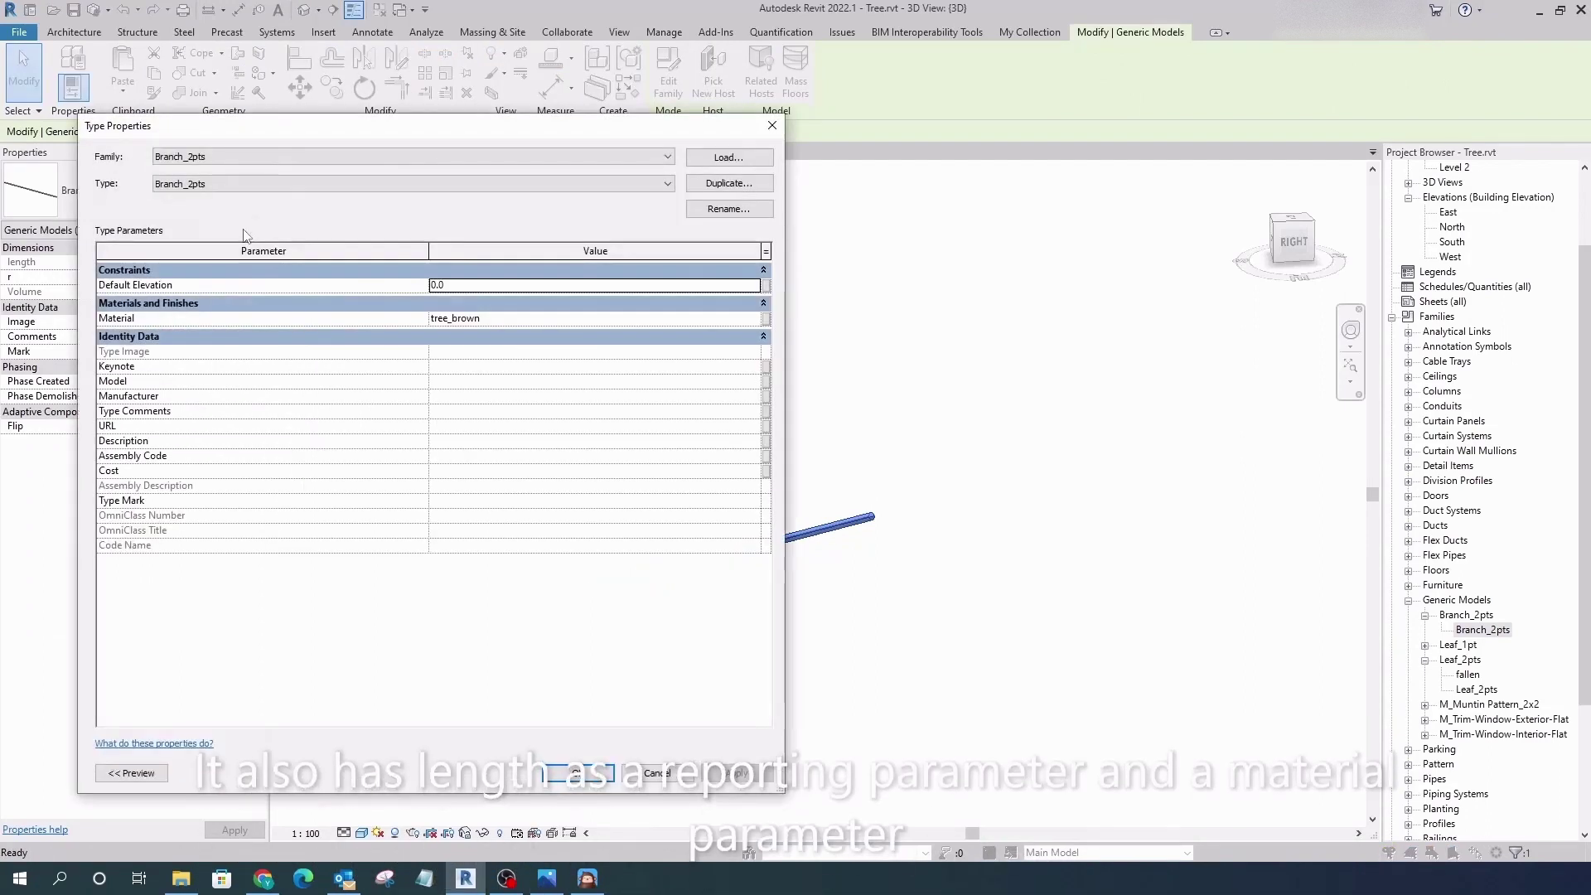
key(Escape)
key(Escape)
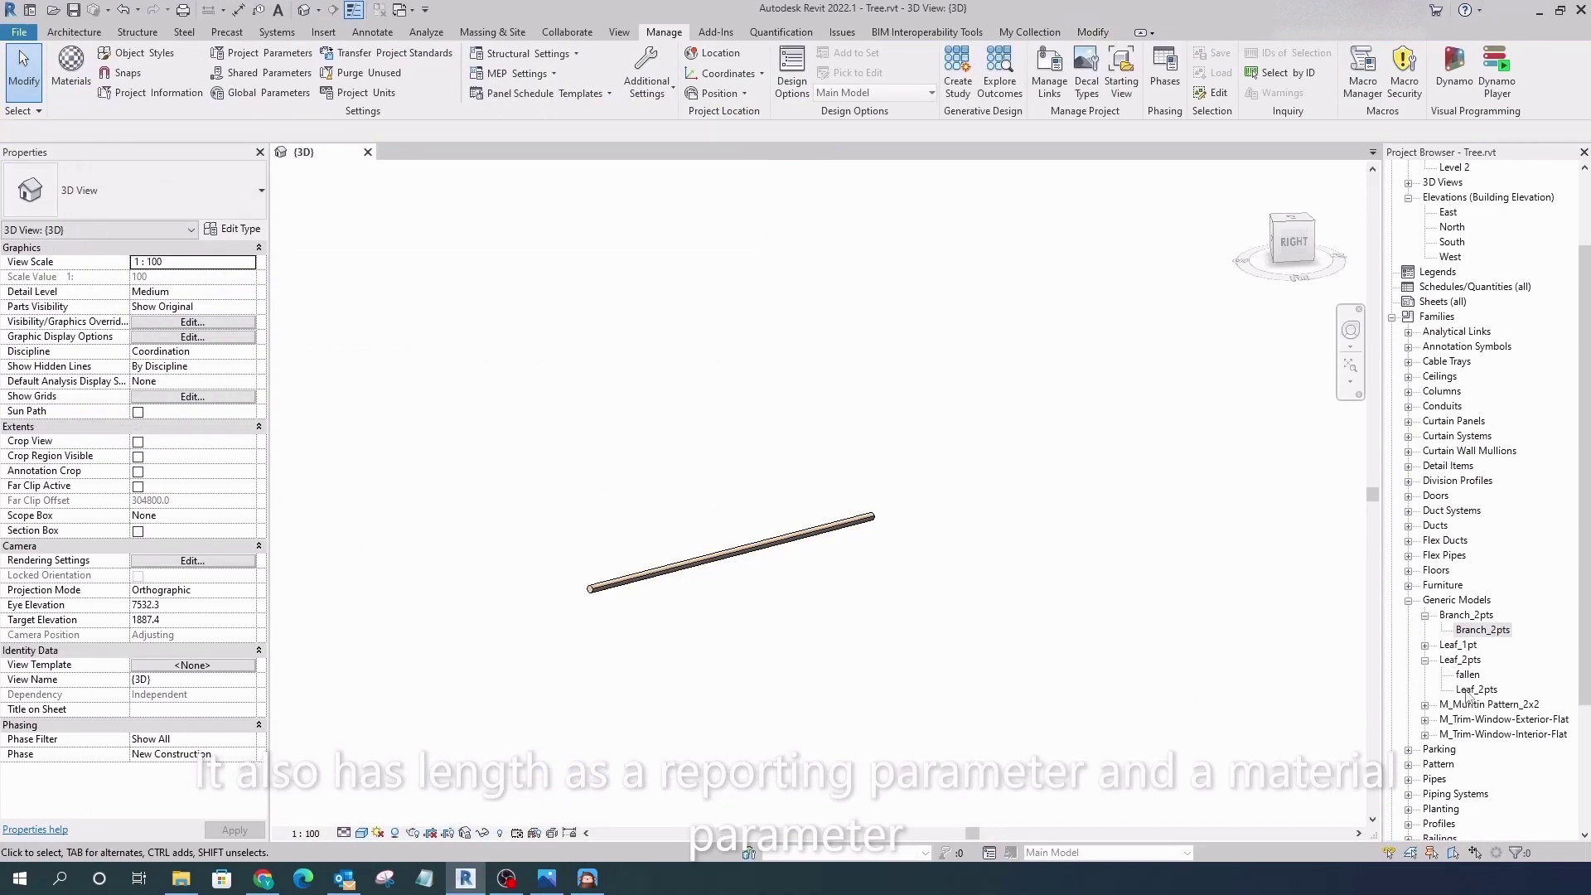
- Place two Leaf_2pts leaves above the branch and review the leaf type properties
click(1466, 690)
drag(1465, 689, 783, 495)
scroll(829, 489, up, 1)
scroll(738, 501, up, 3)
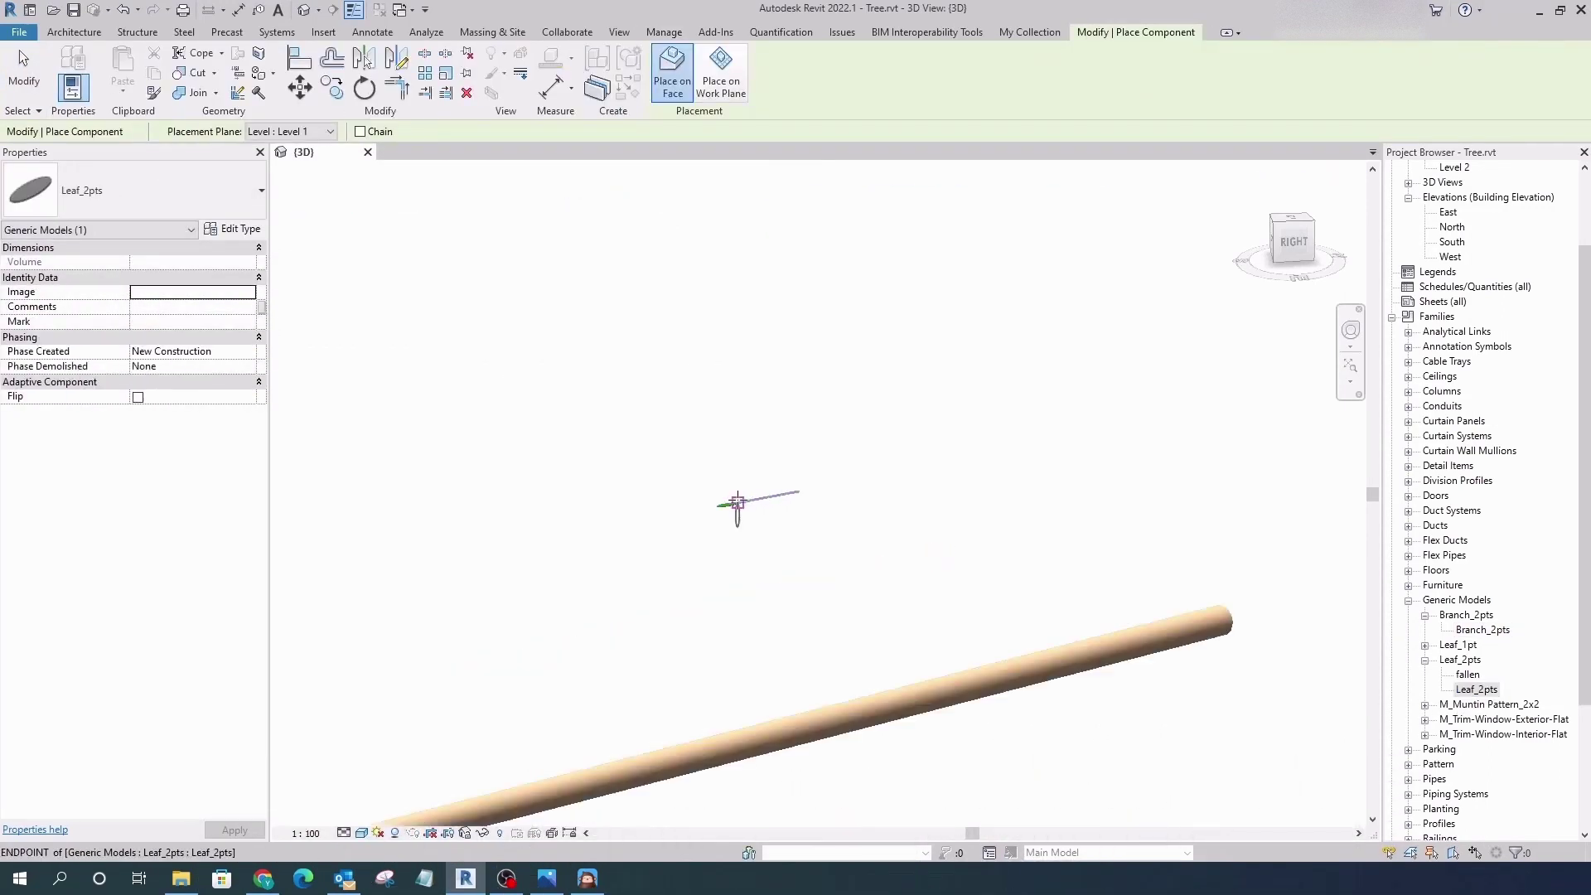
key(Escape)
key(Escape)
click(684, 468)
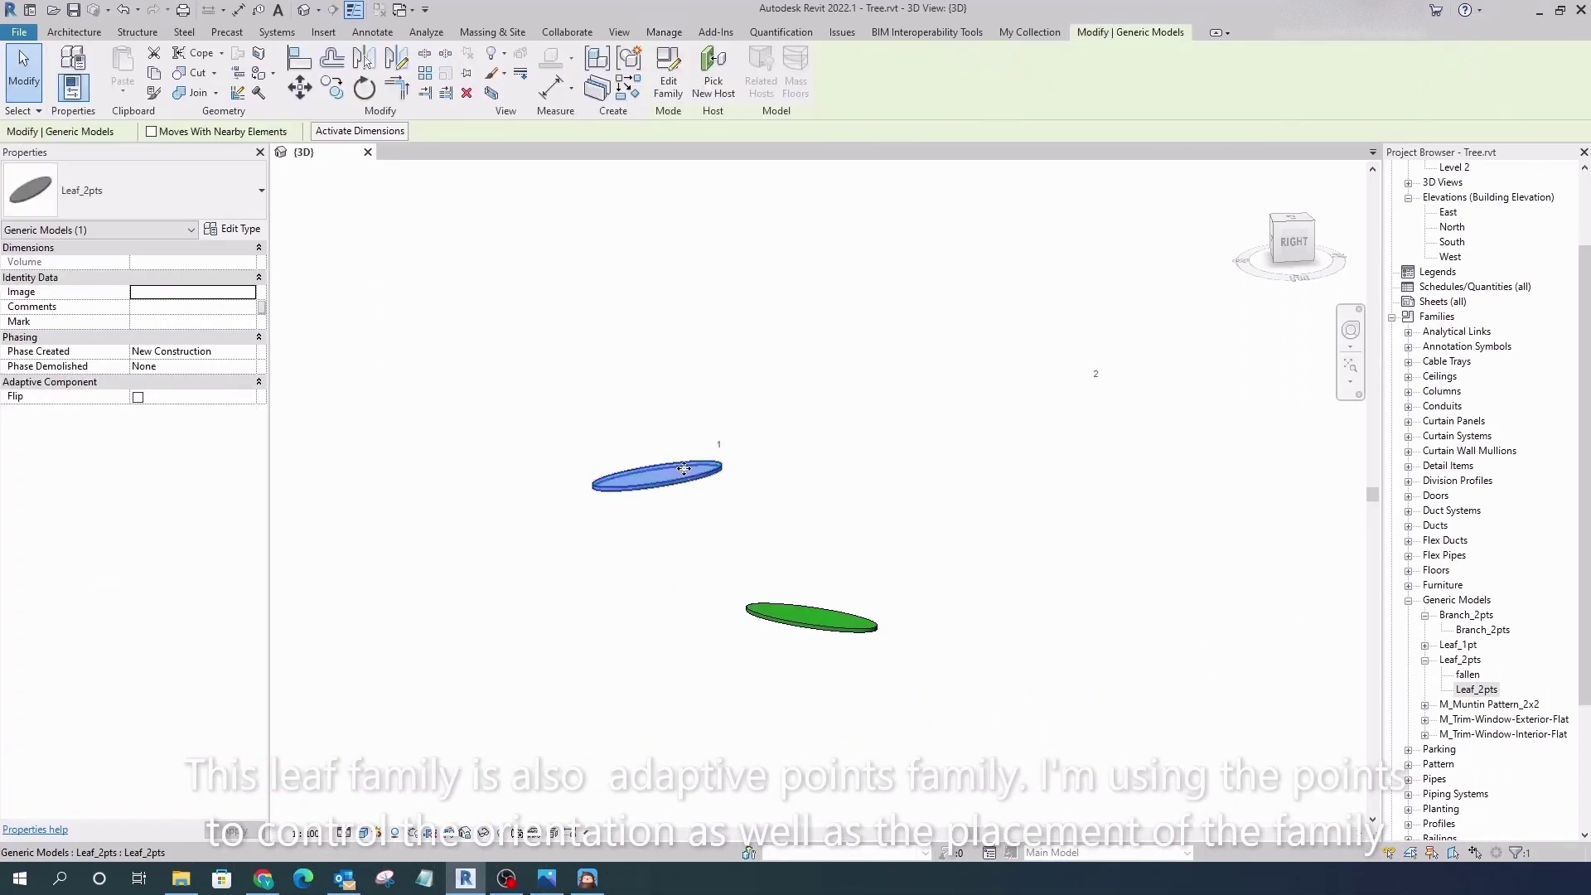
click(234, 229)
click(578, 772)
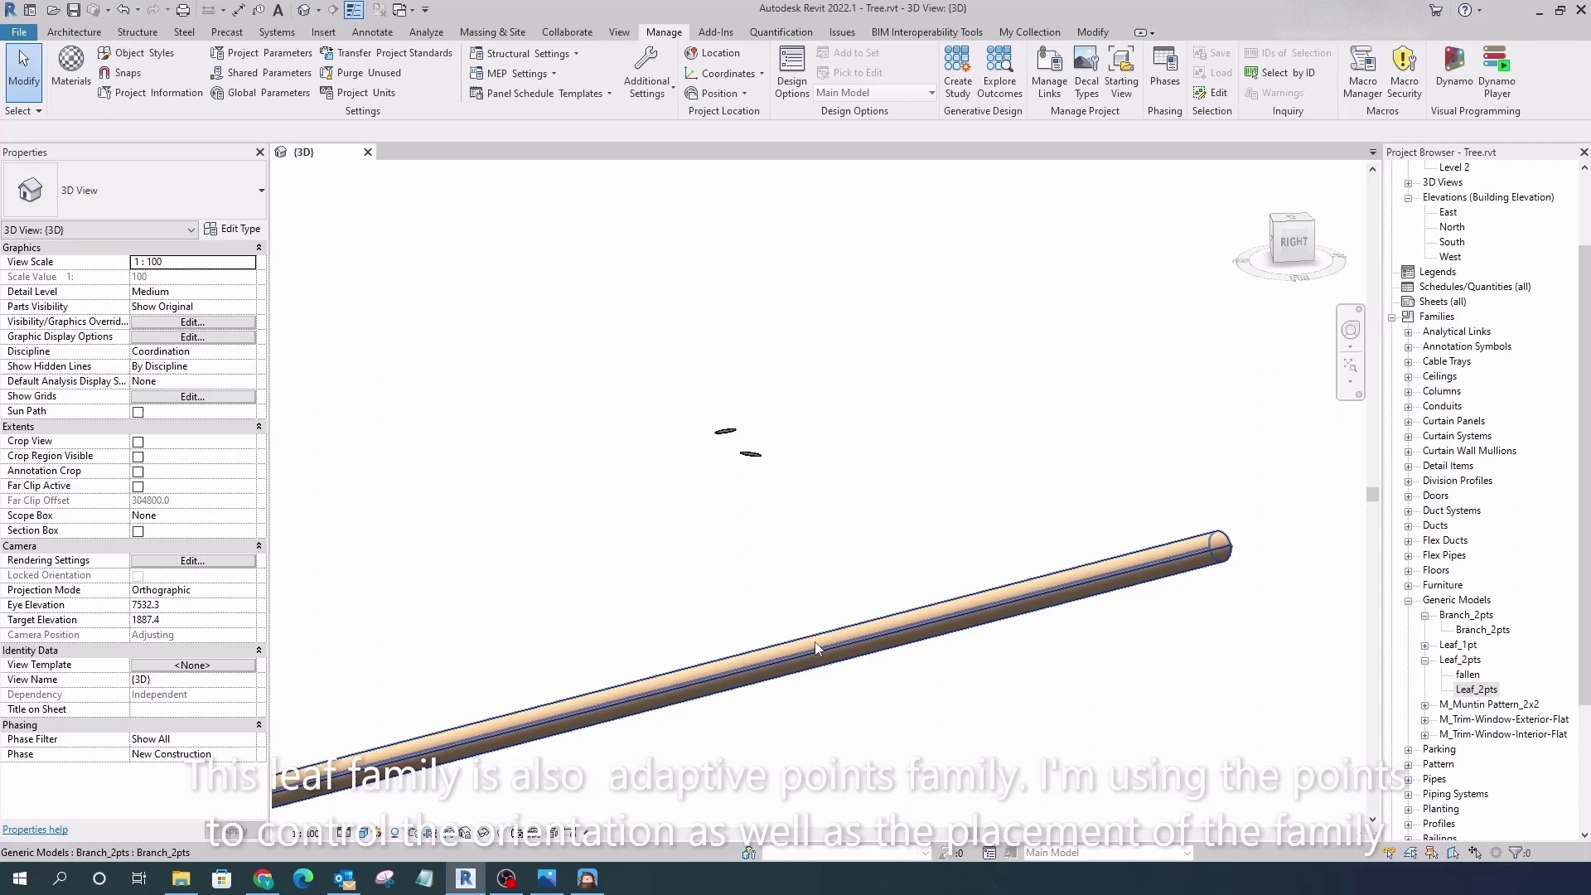
- Open the Branch_2pts family and review its parameters: r 50.0 and tree_brown material
double_click(816, 648)
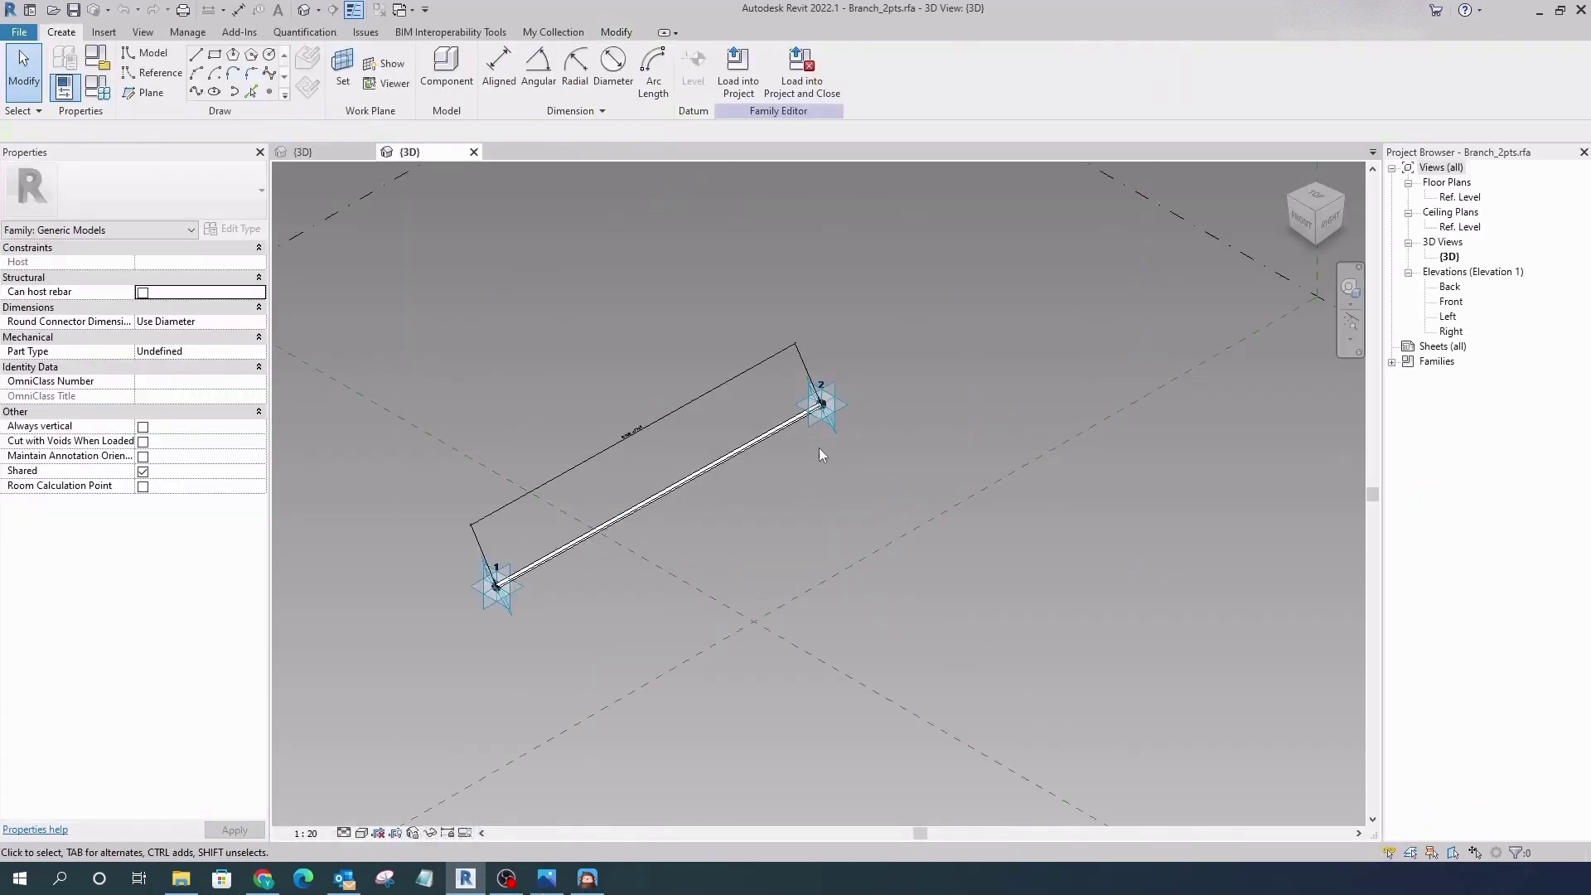
shift+middle_drag(820, 454, 642, 559)
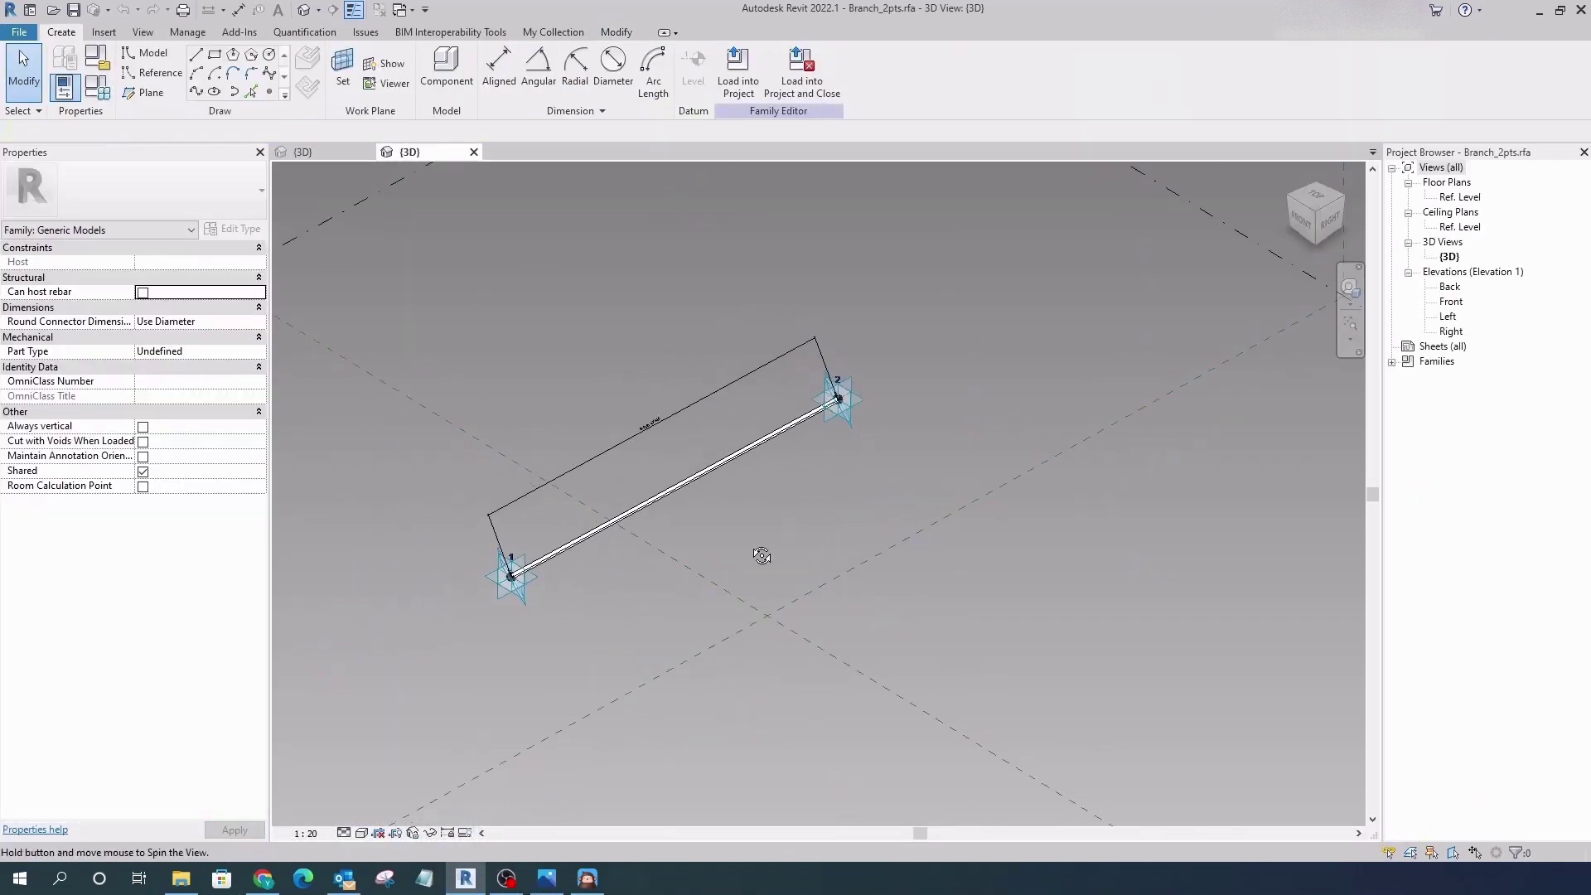
scroll(580, 563, up, 3)
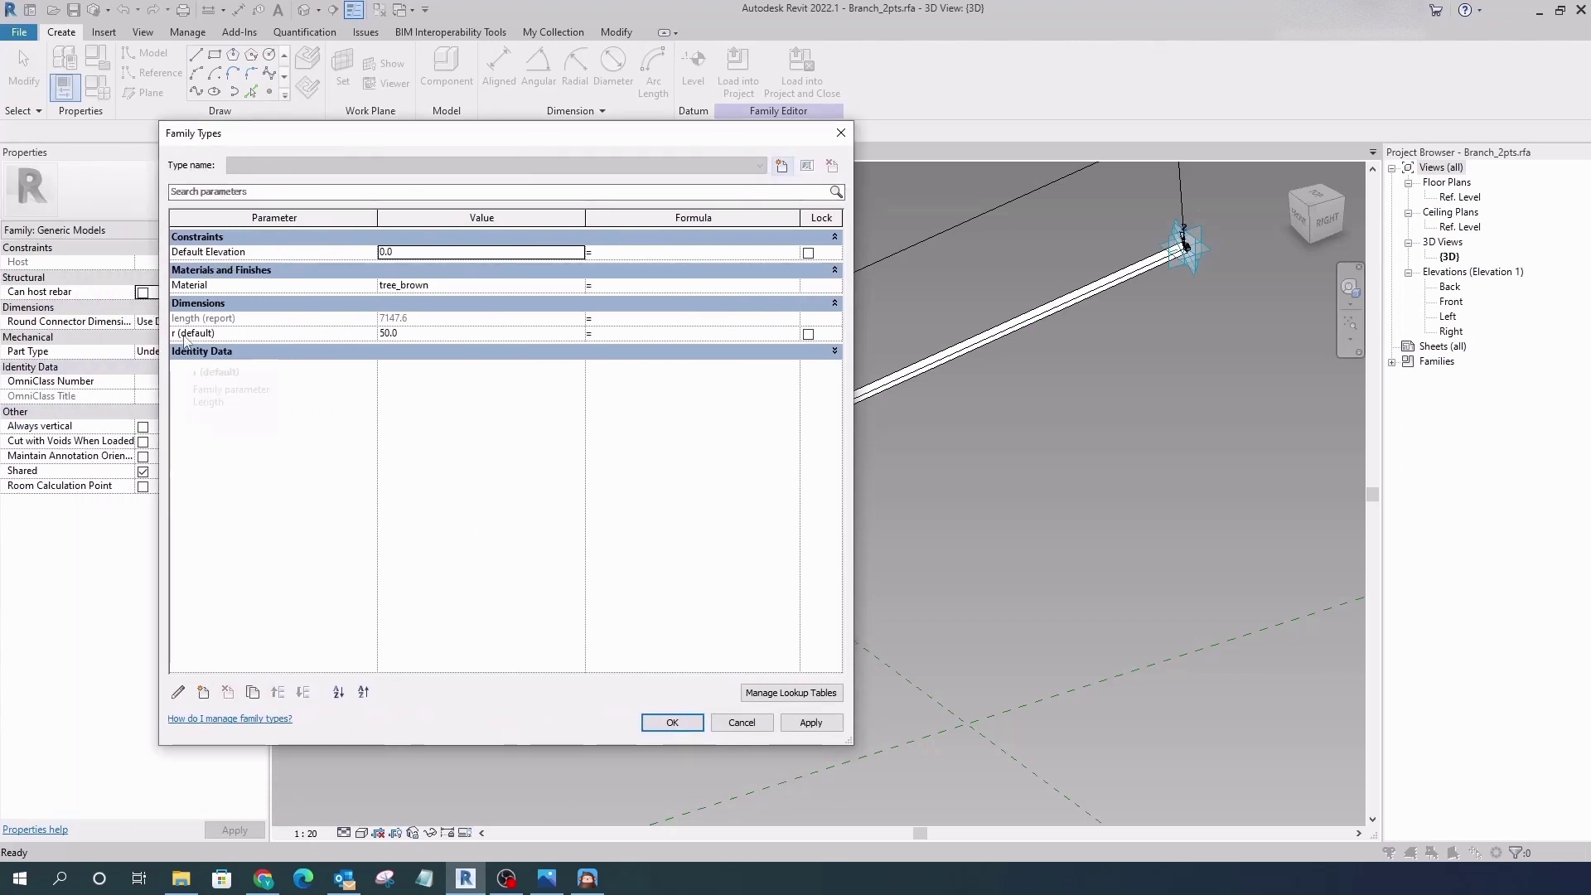
click(672, 723)
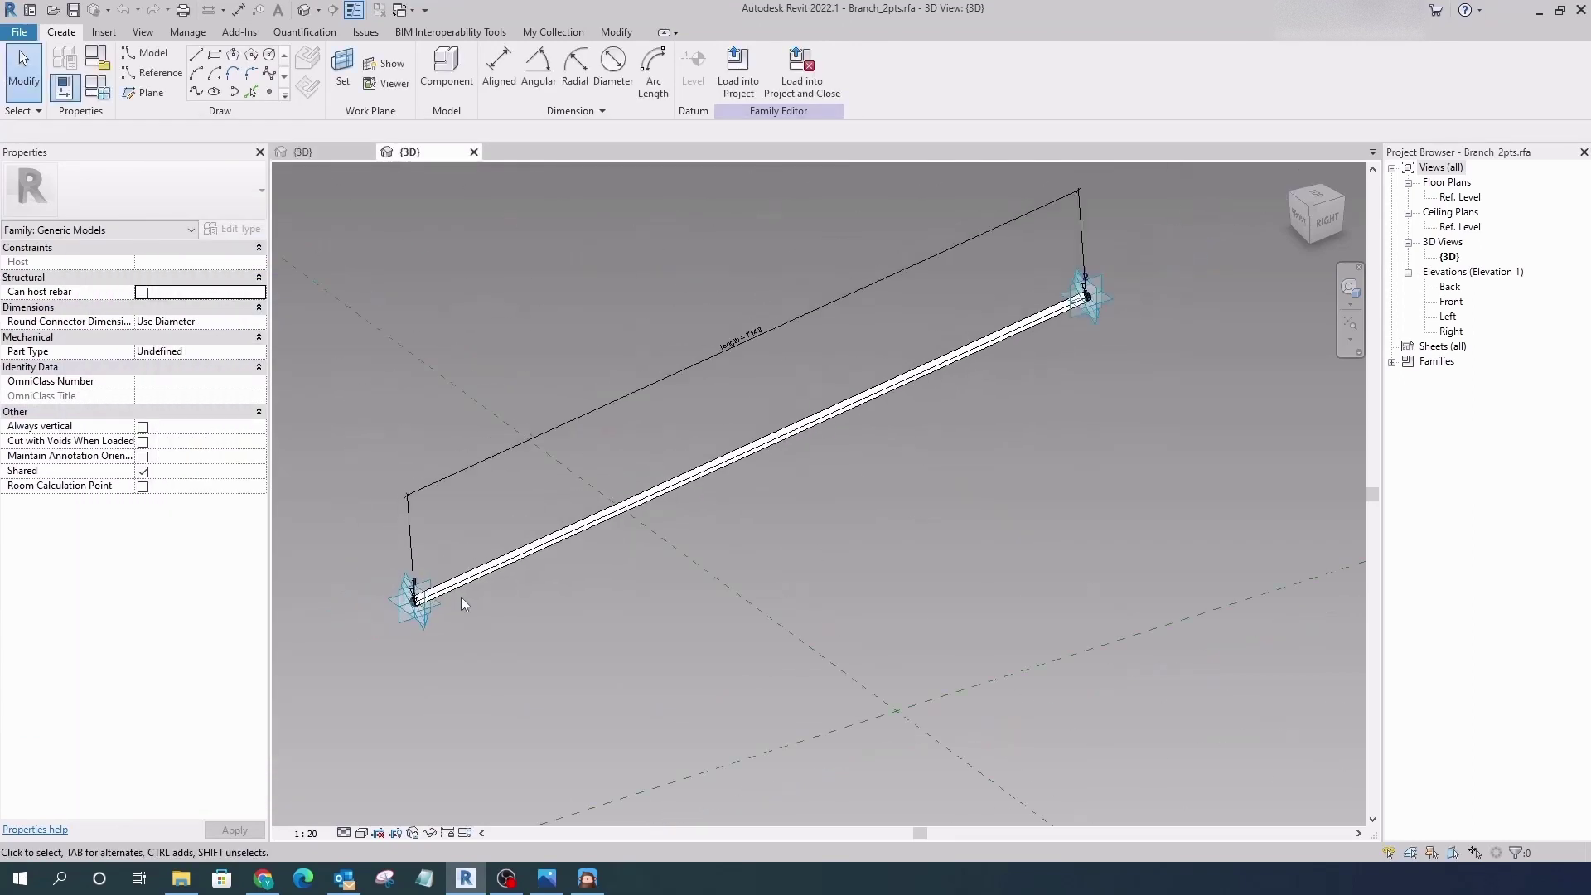
- Inspect the branch's pipe form and end adaptive point, then close the family and open the leaf's family
click(1026, 329)
scroll(1037, 348, up, 3)
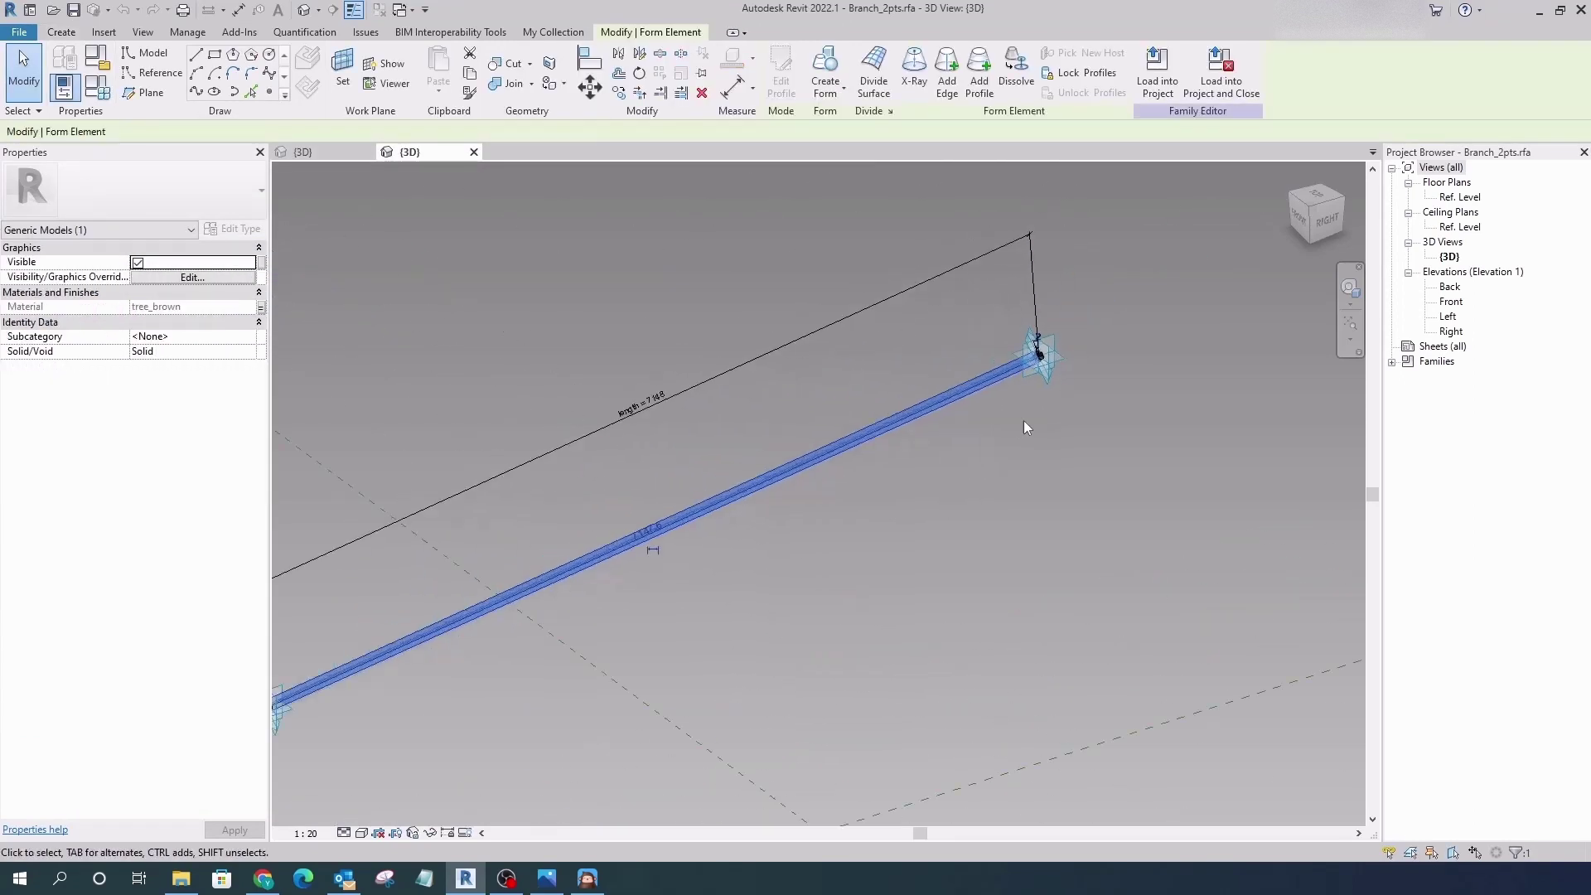
click(1037, 348)
scroll(1129, 265, down, 2)
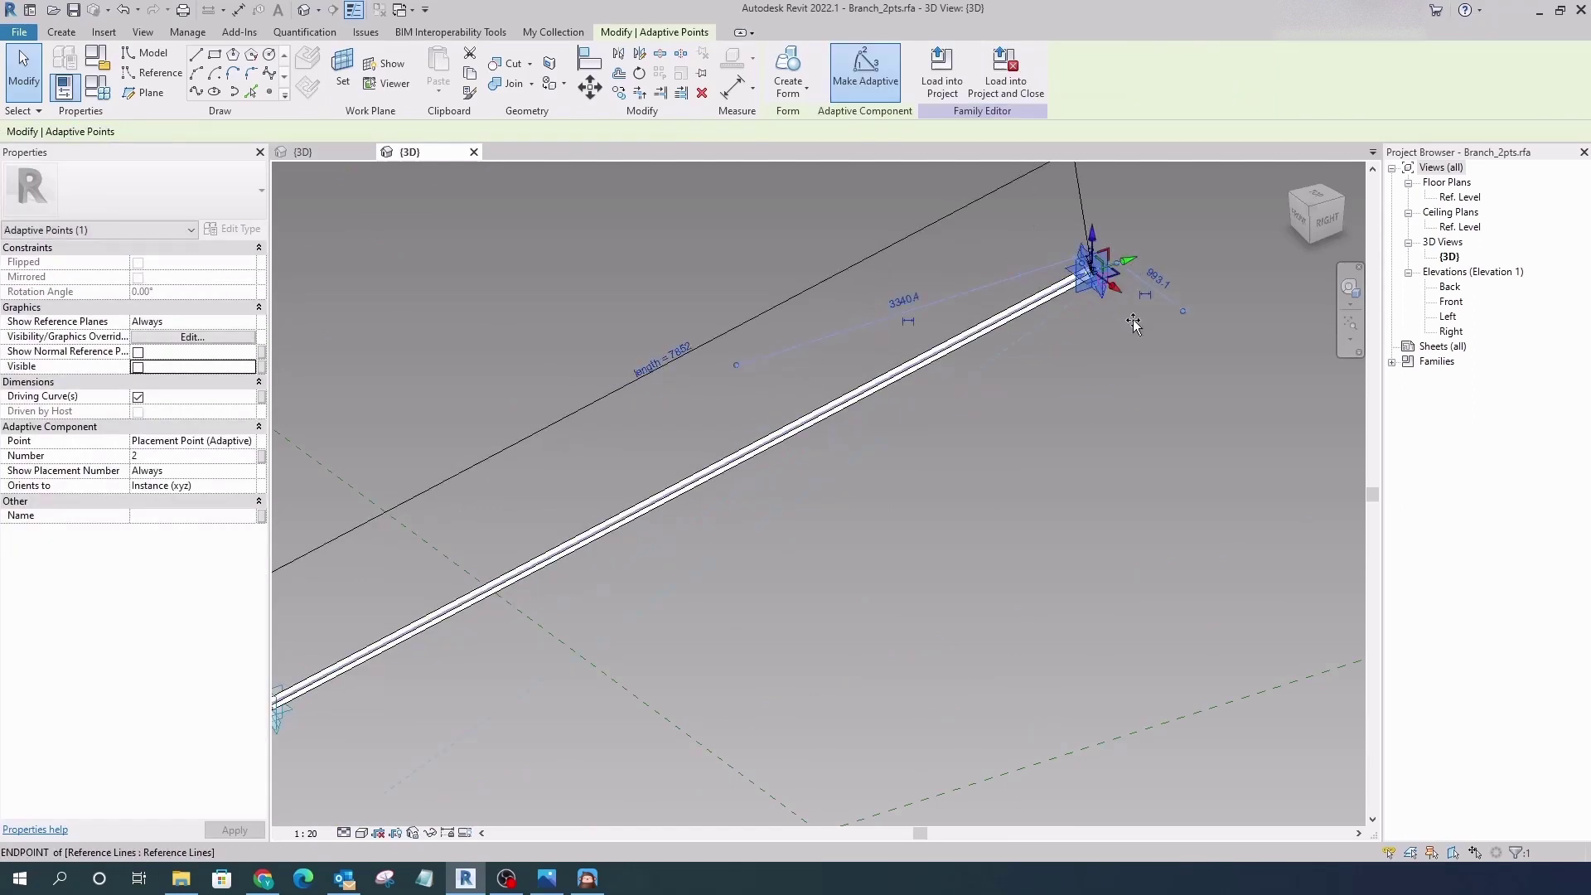
scroll(1132, 320, down, 2)
scroll(1071, 565, down, 1)
key(Escape)
click(474, 152)
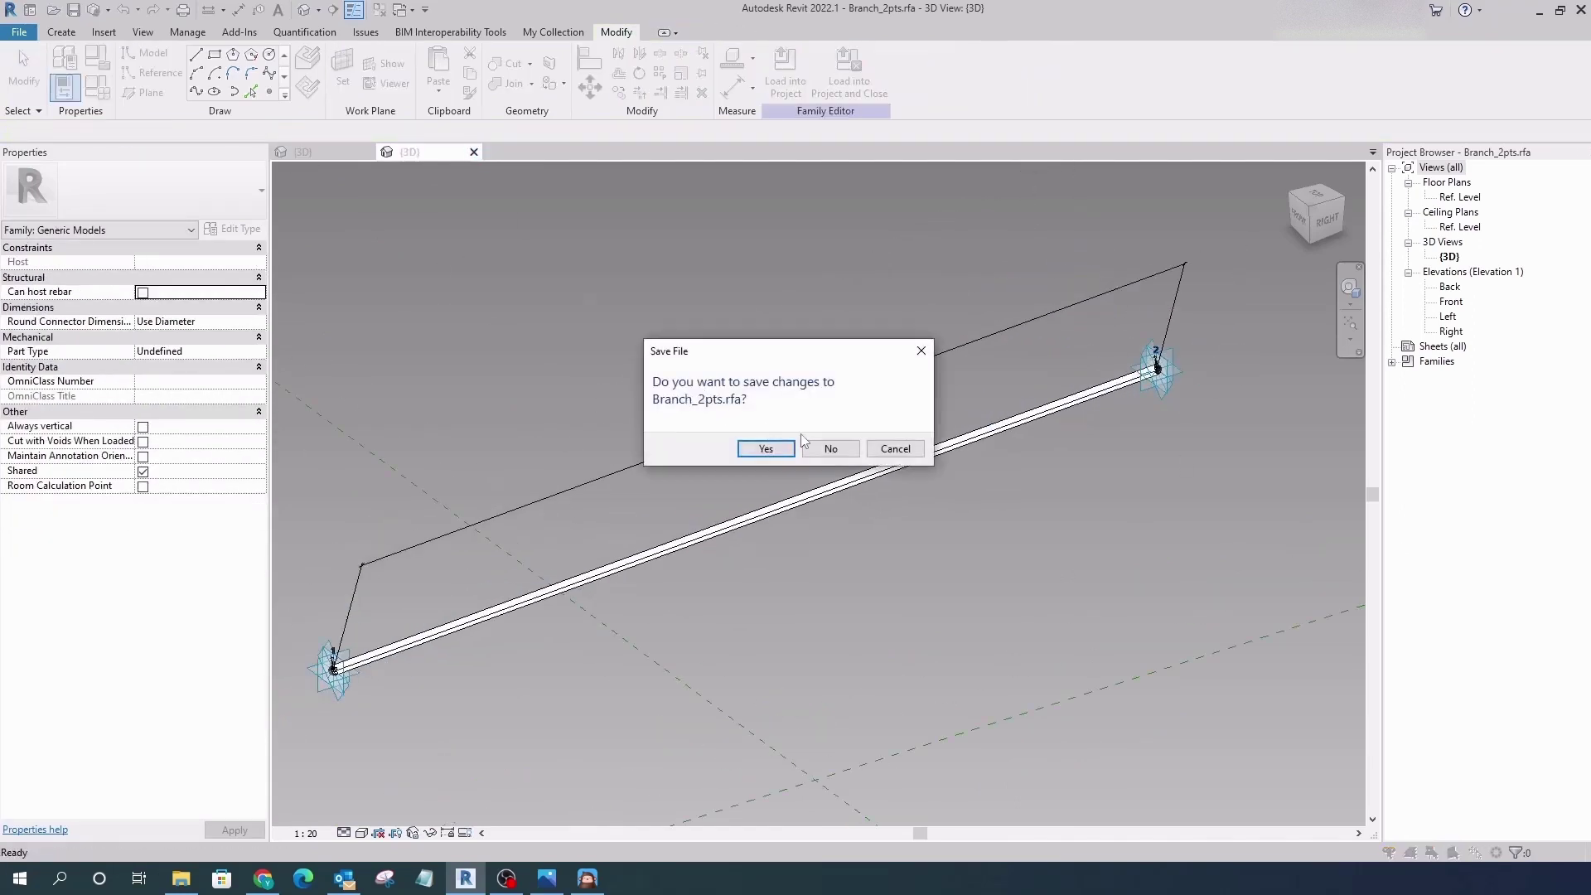
click(825, 448)
double_click(791, 454)
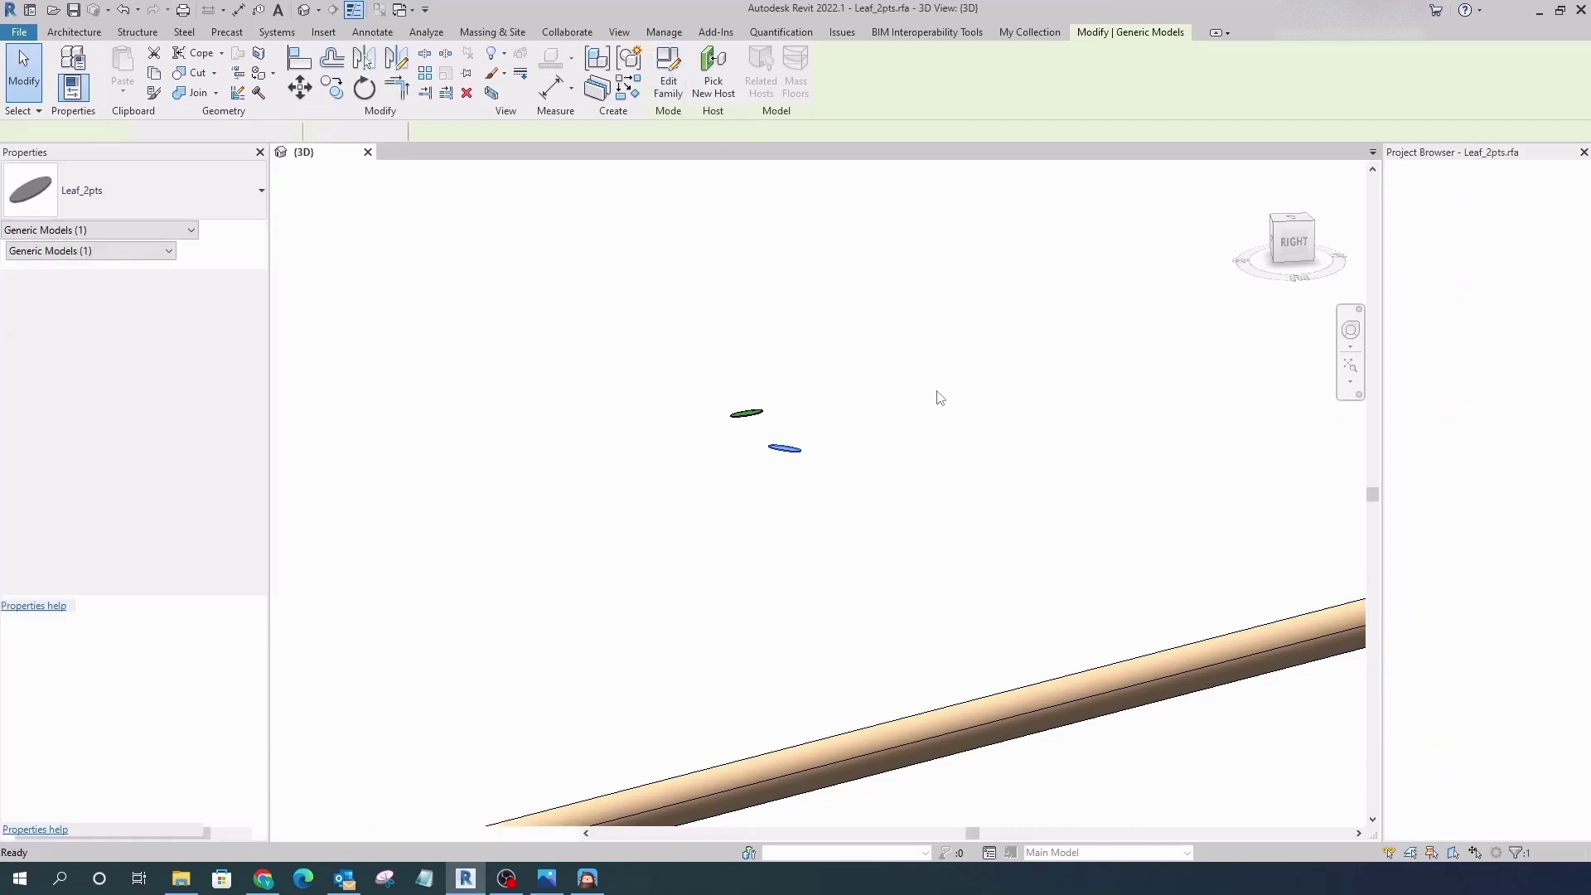
- Drag the leaf's second adaptive point upward to lengthen the leaf
scroll(673, 663, up, 3)
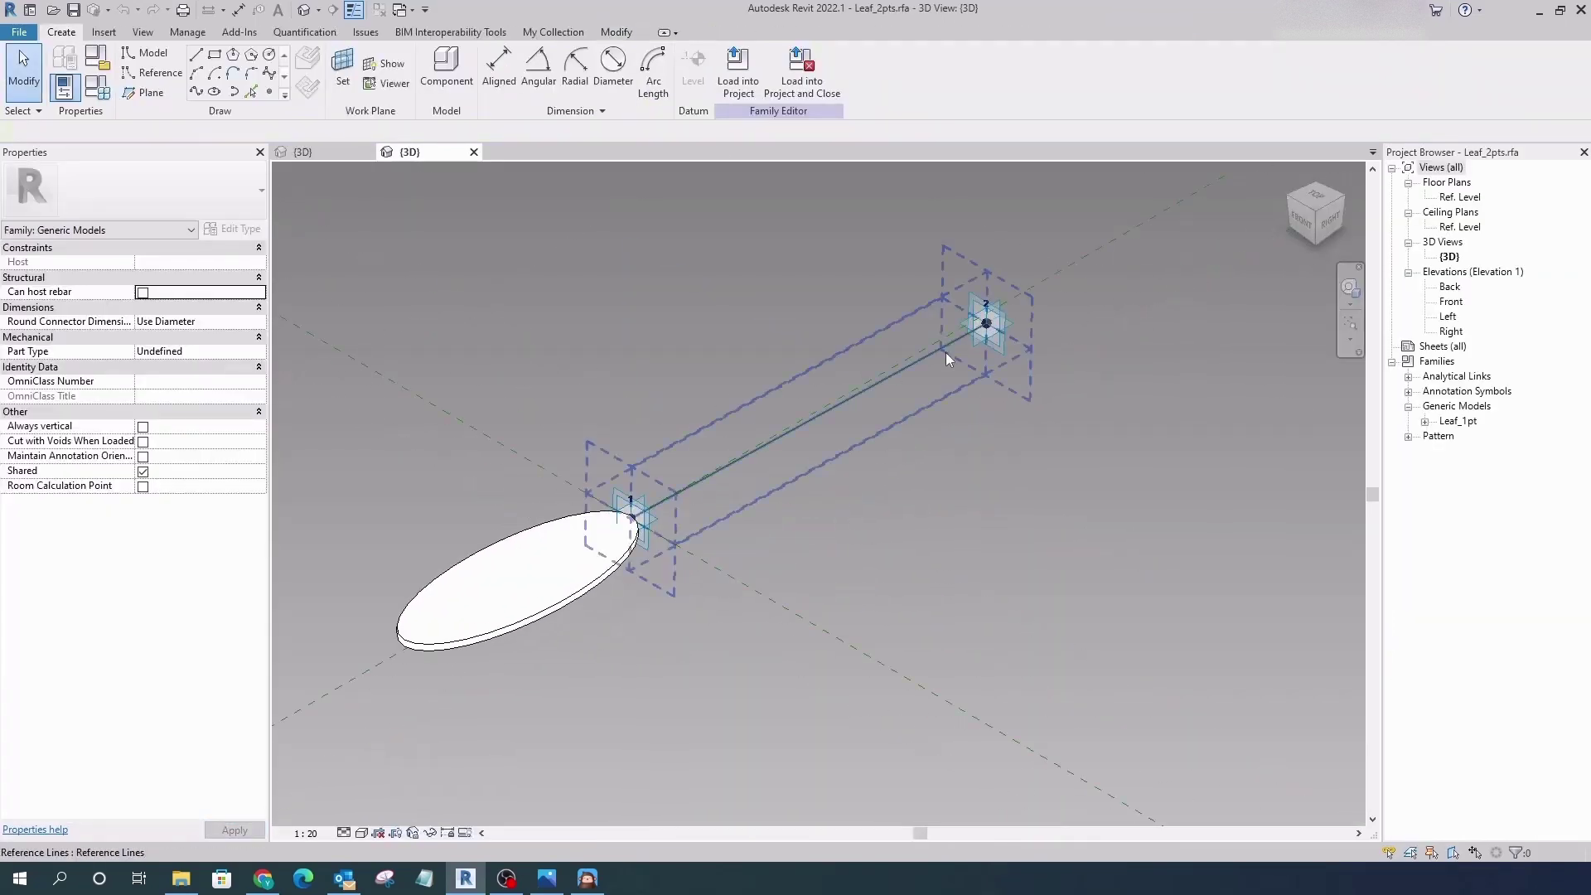
click(982, 324)
mouse_move(982, 325)
mouse_down()
mouse_move(988, 222)
mouse_move(1091, 285)
mouse_up()
click(807, 544)
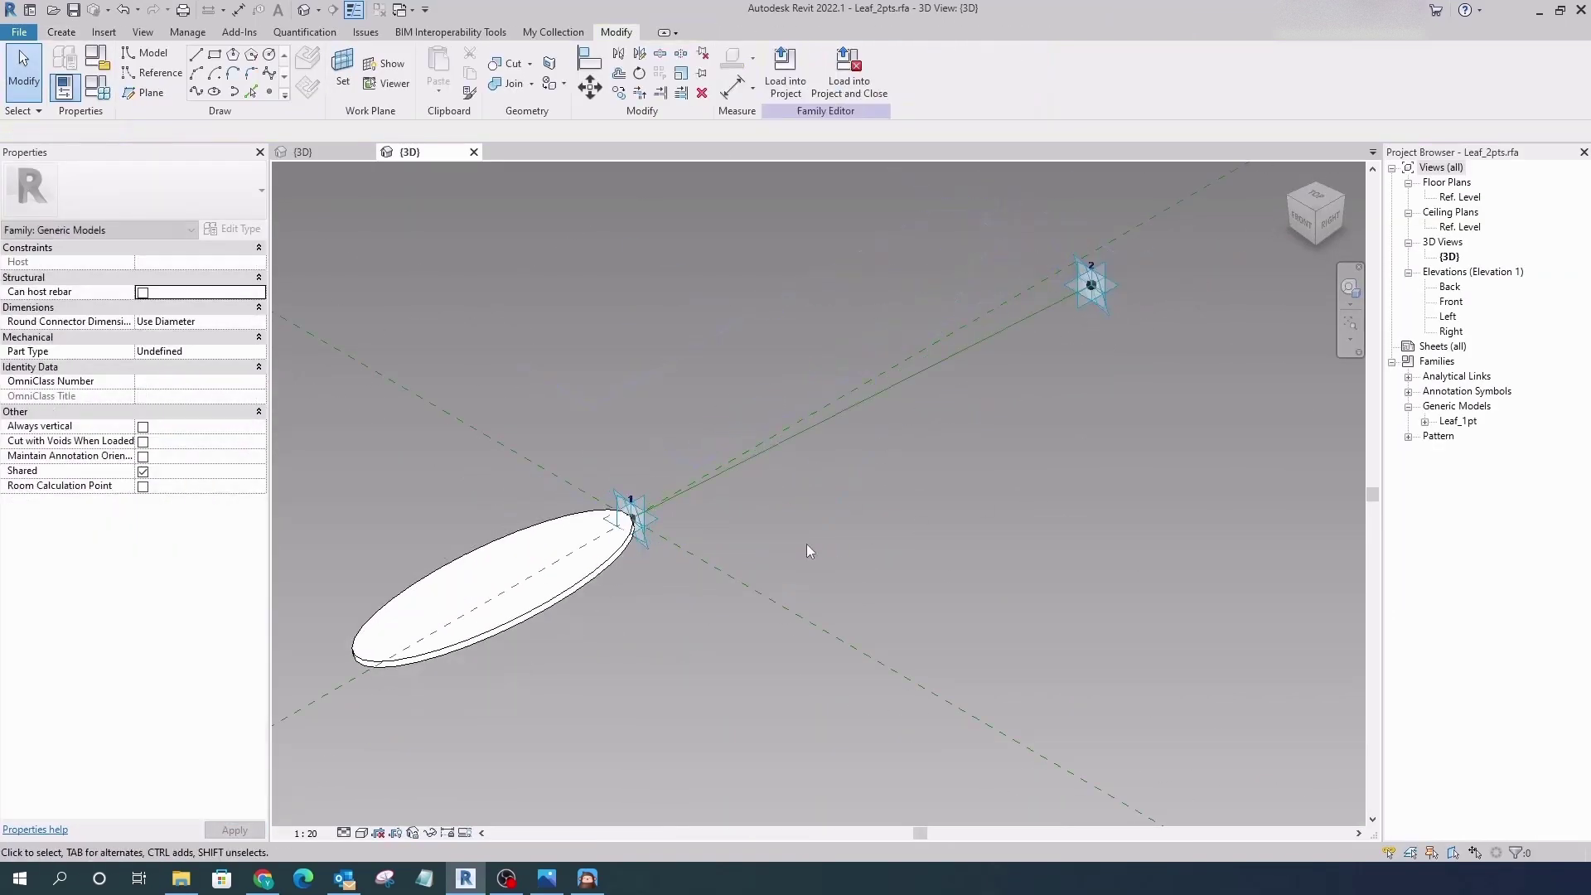
click(580, 547)
click(405, 215)
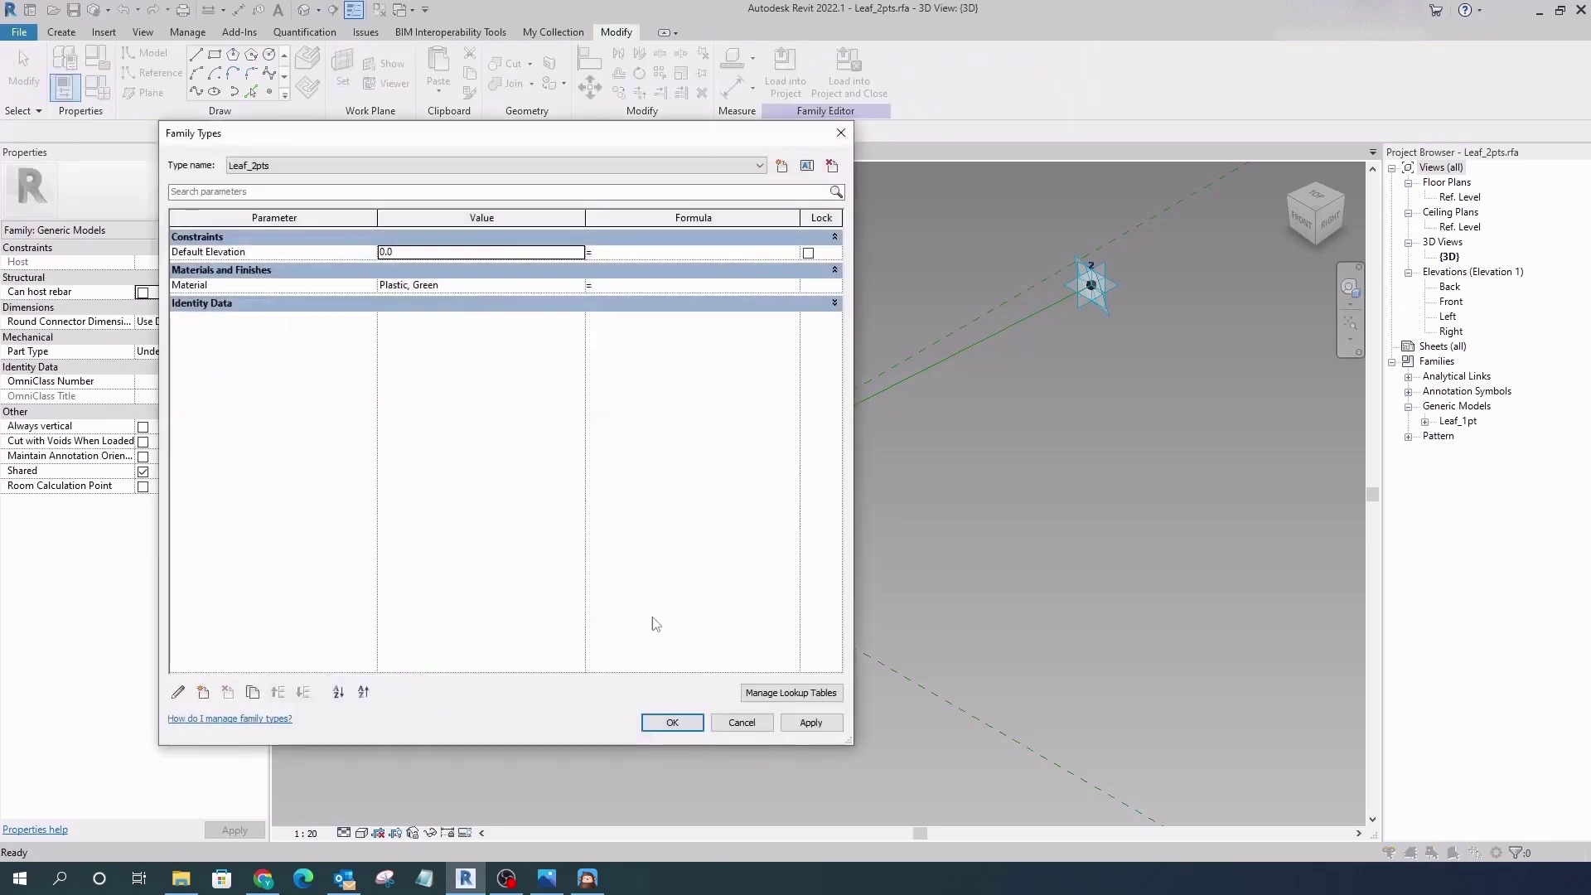
key(Escape)
- Open the nested Leaf family and review its type parameters
click(618, 526)
double_click(642, 501)
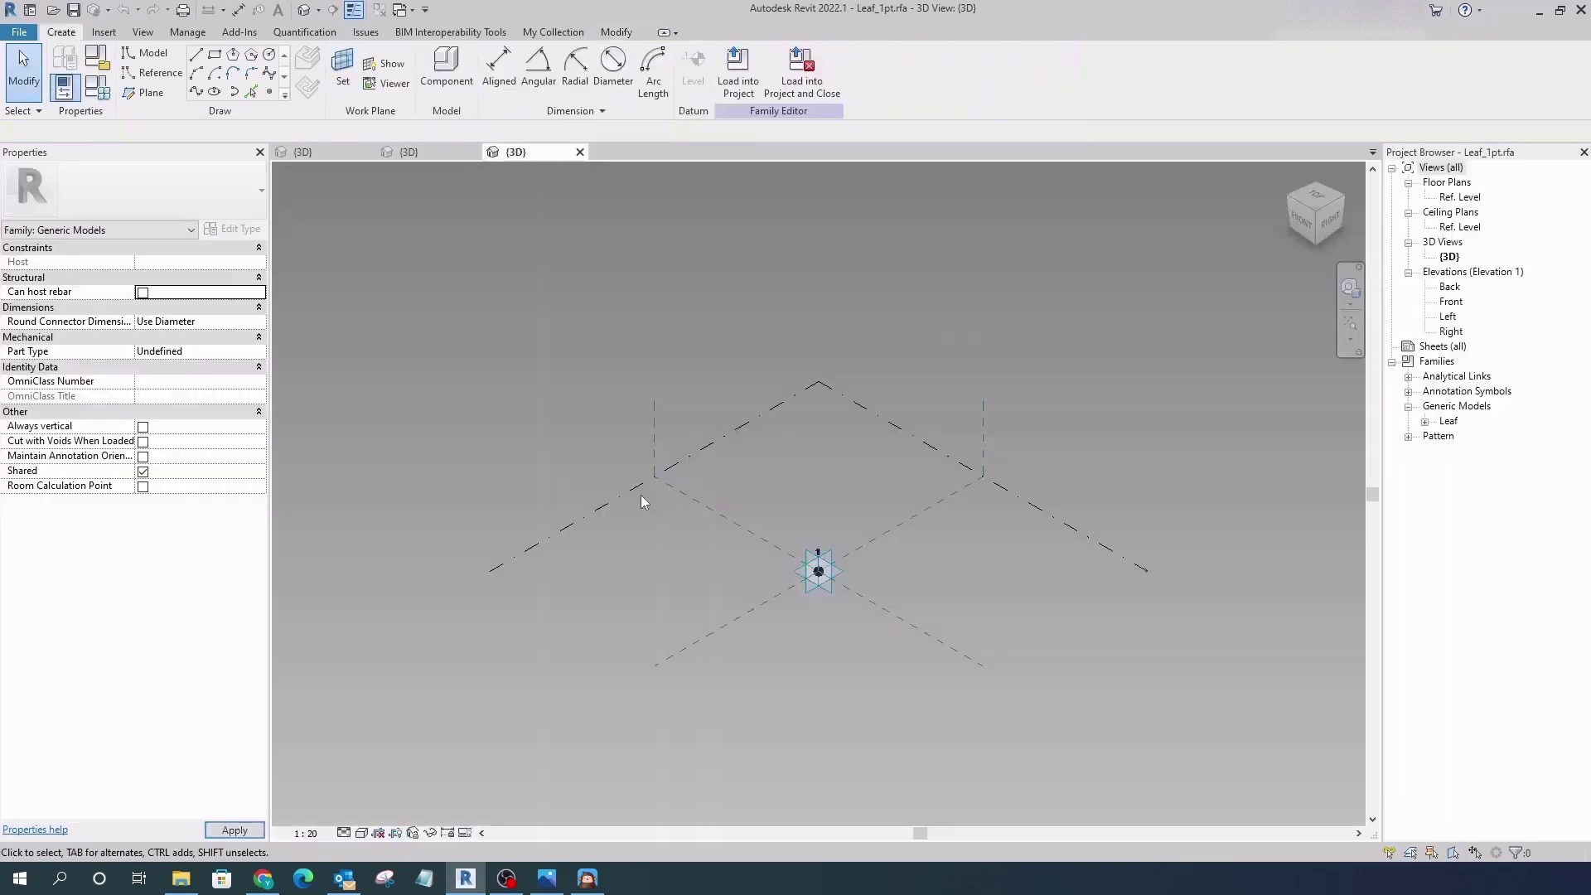
click(97, 88)
click(686, 728)
click(590, 465)
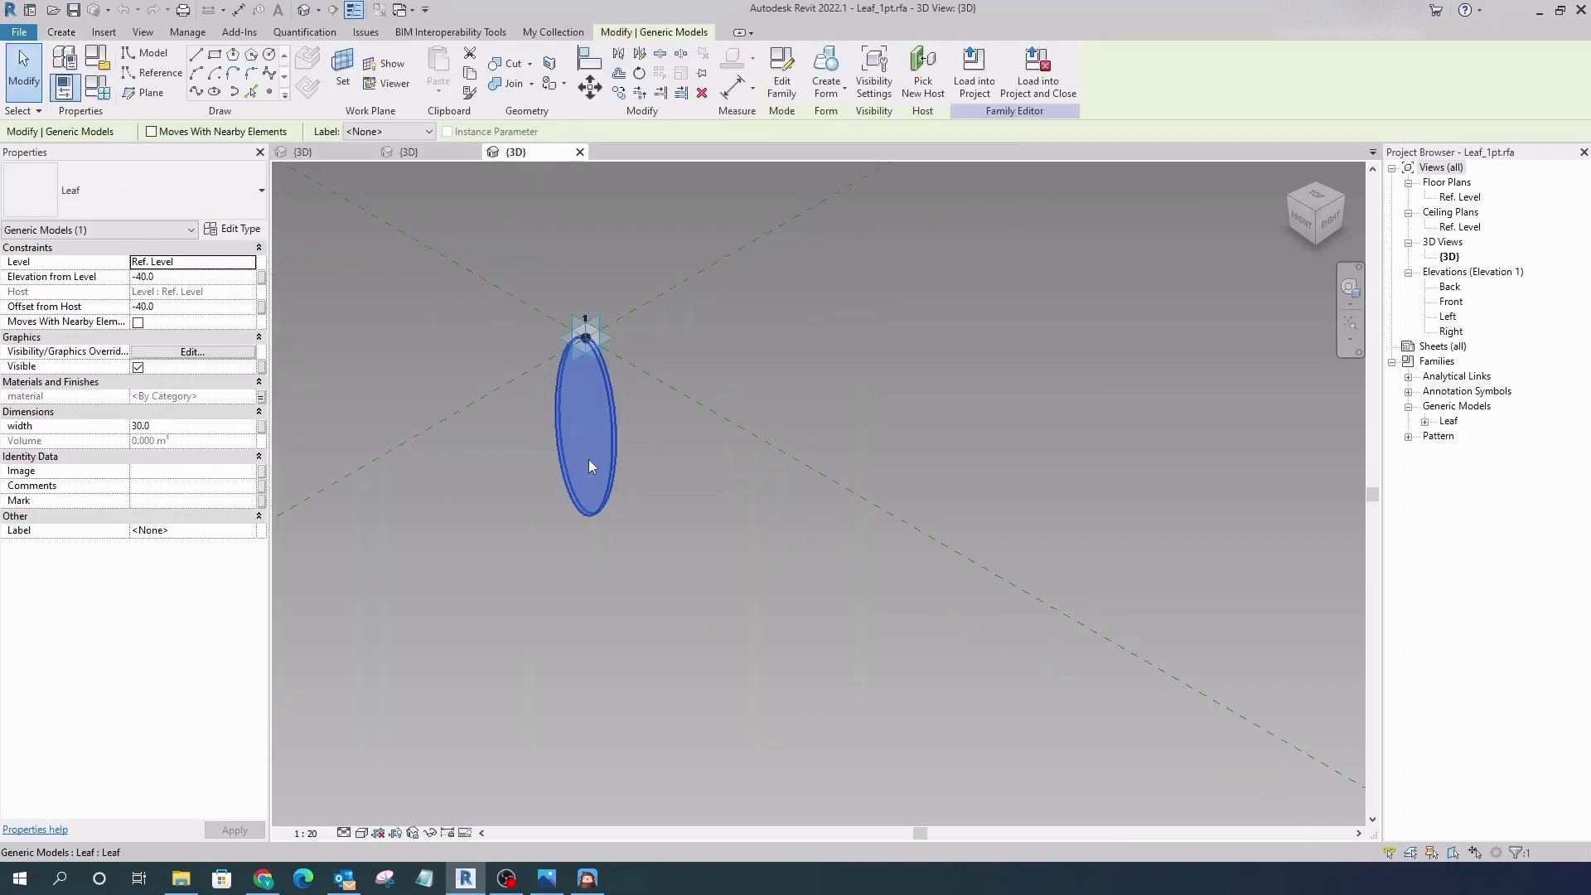
click(795, 82)
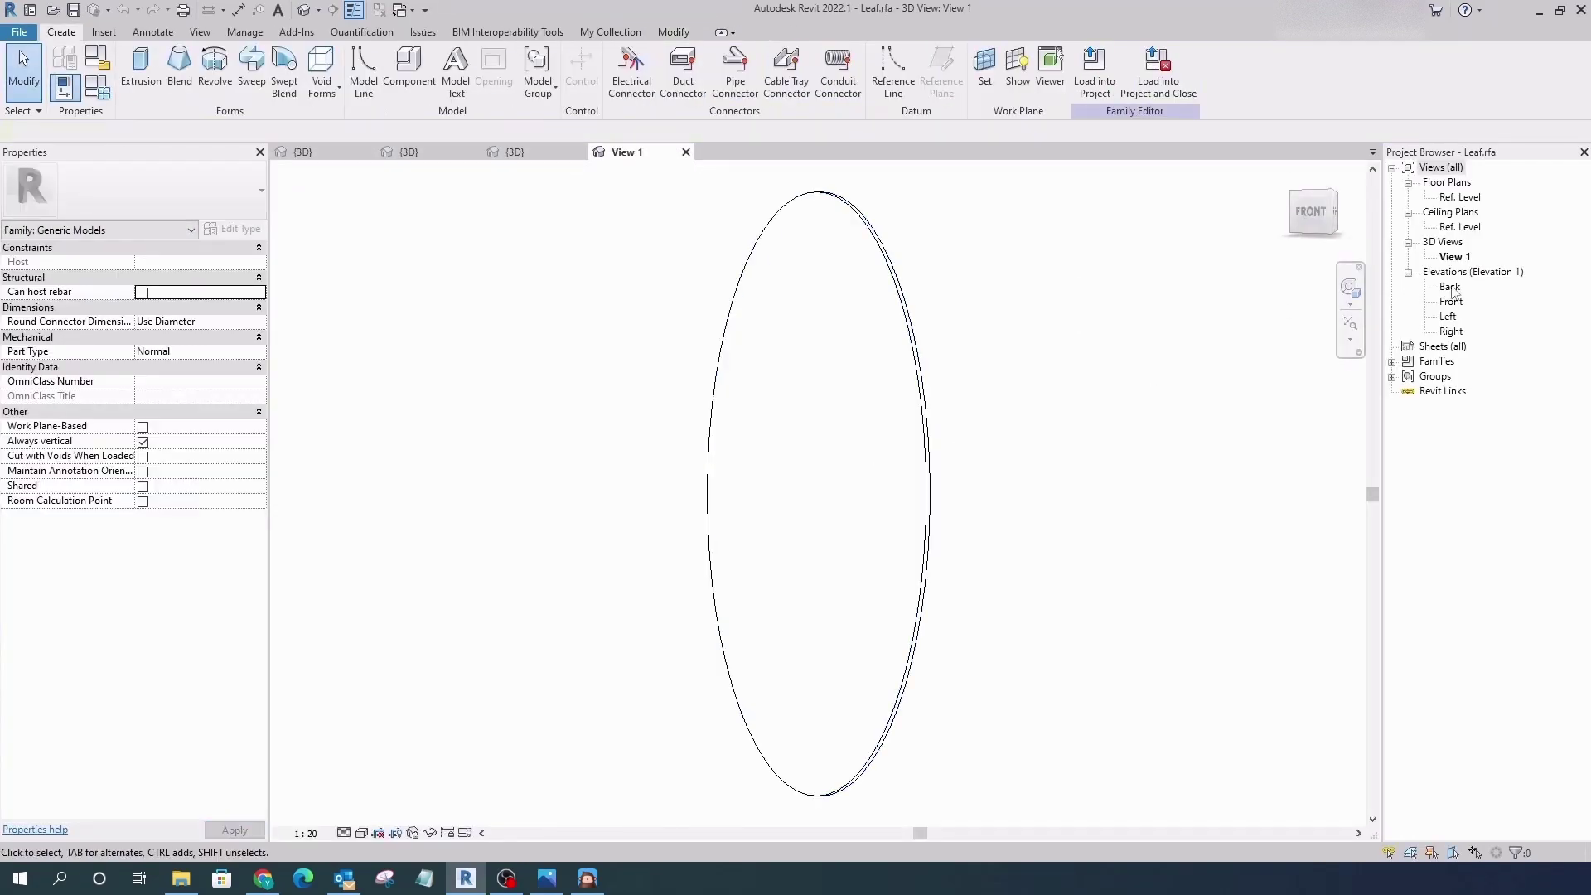
- In the Front elevation, inspect the leaf's elliptical extrusion sketch (height 80, width 30.0)
click(1451, 303)
double_click(1451, 303)
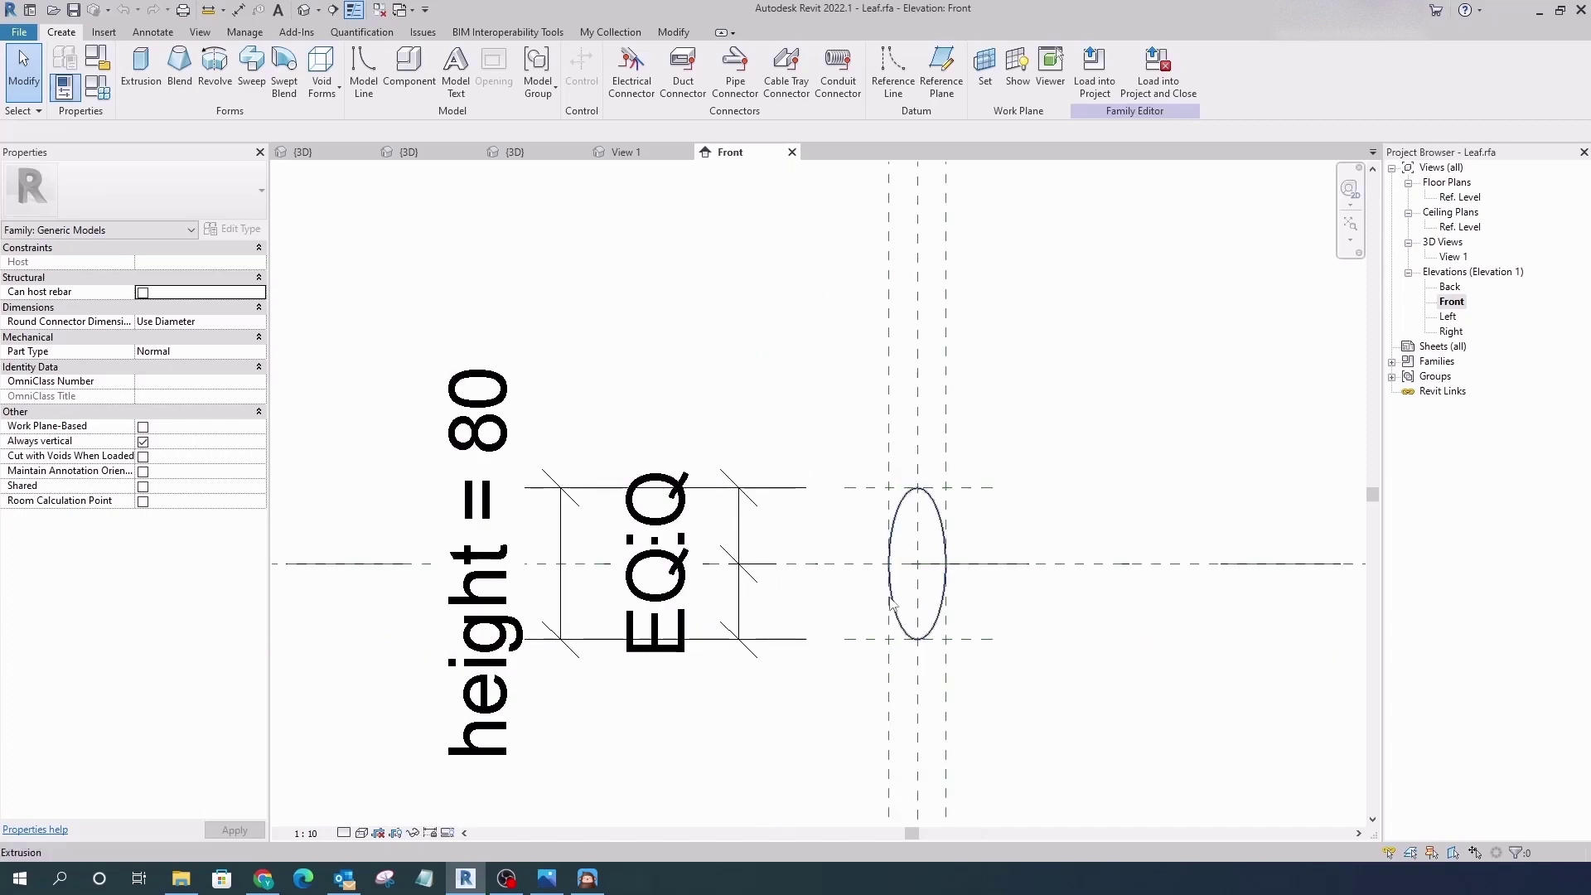
click(889, 534)
click(579, 70)
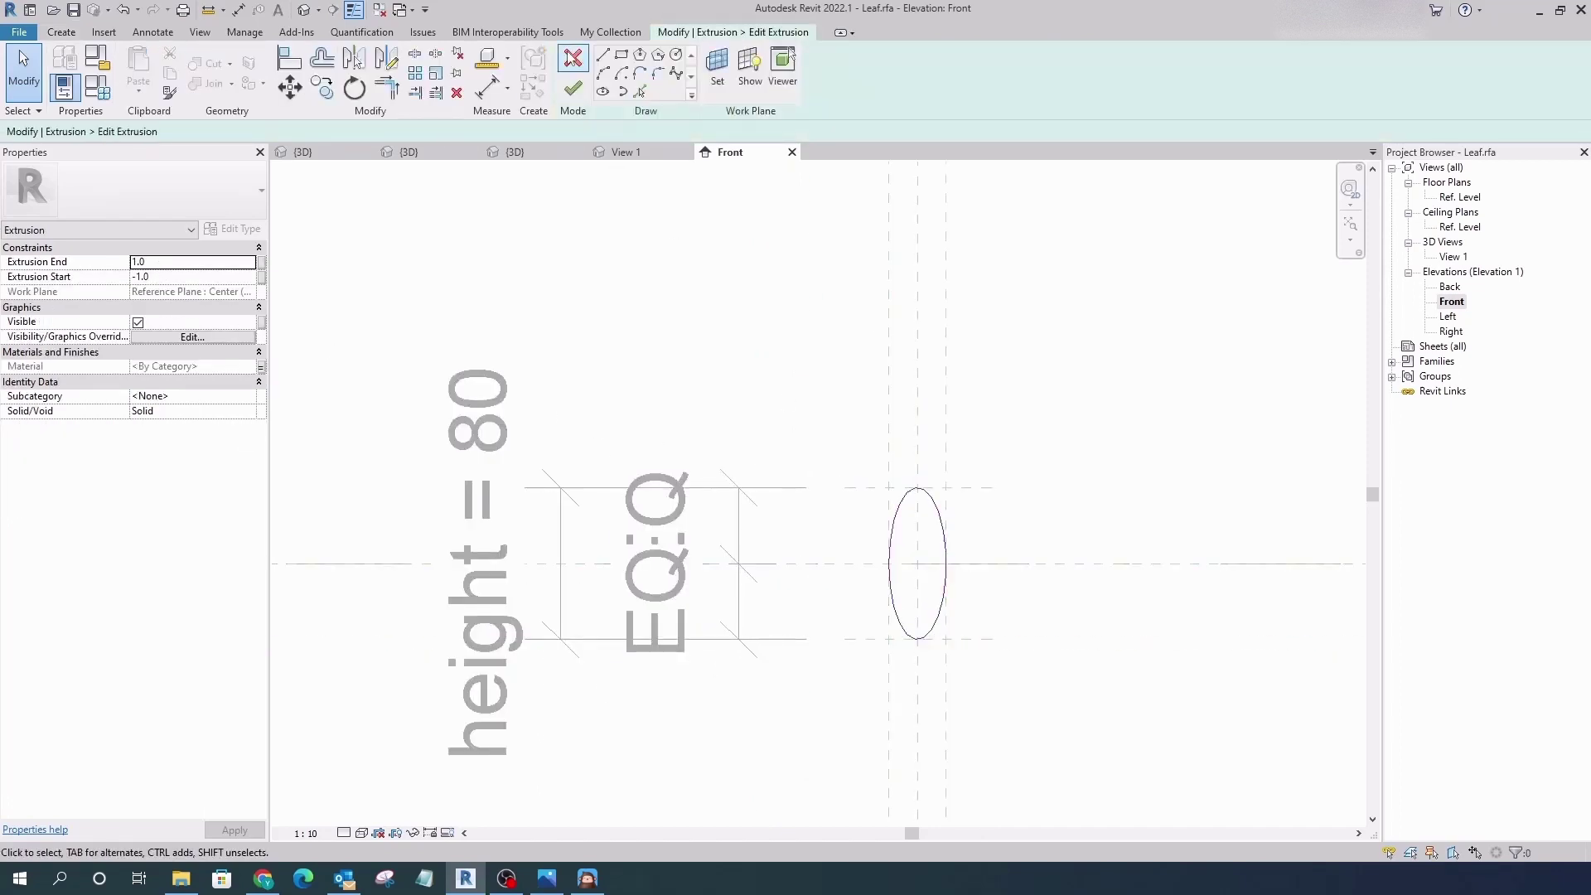
click(572, 89)
- Close the Leaf and Leaf_1pt families without saving and return to Tree.rvt's 3D view
click(793, 152)
click(580, 152)
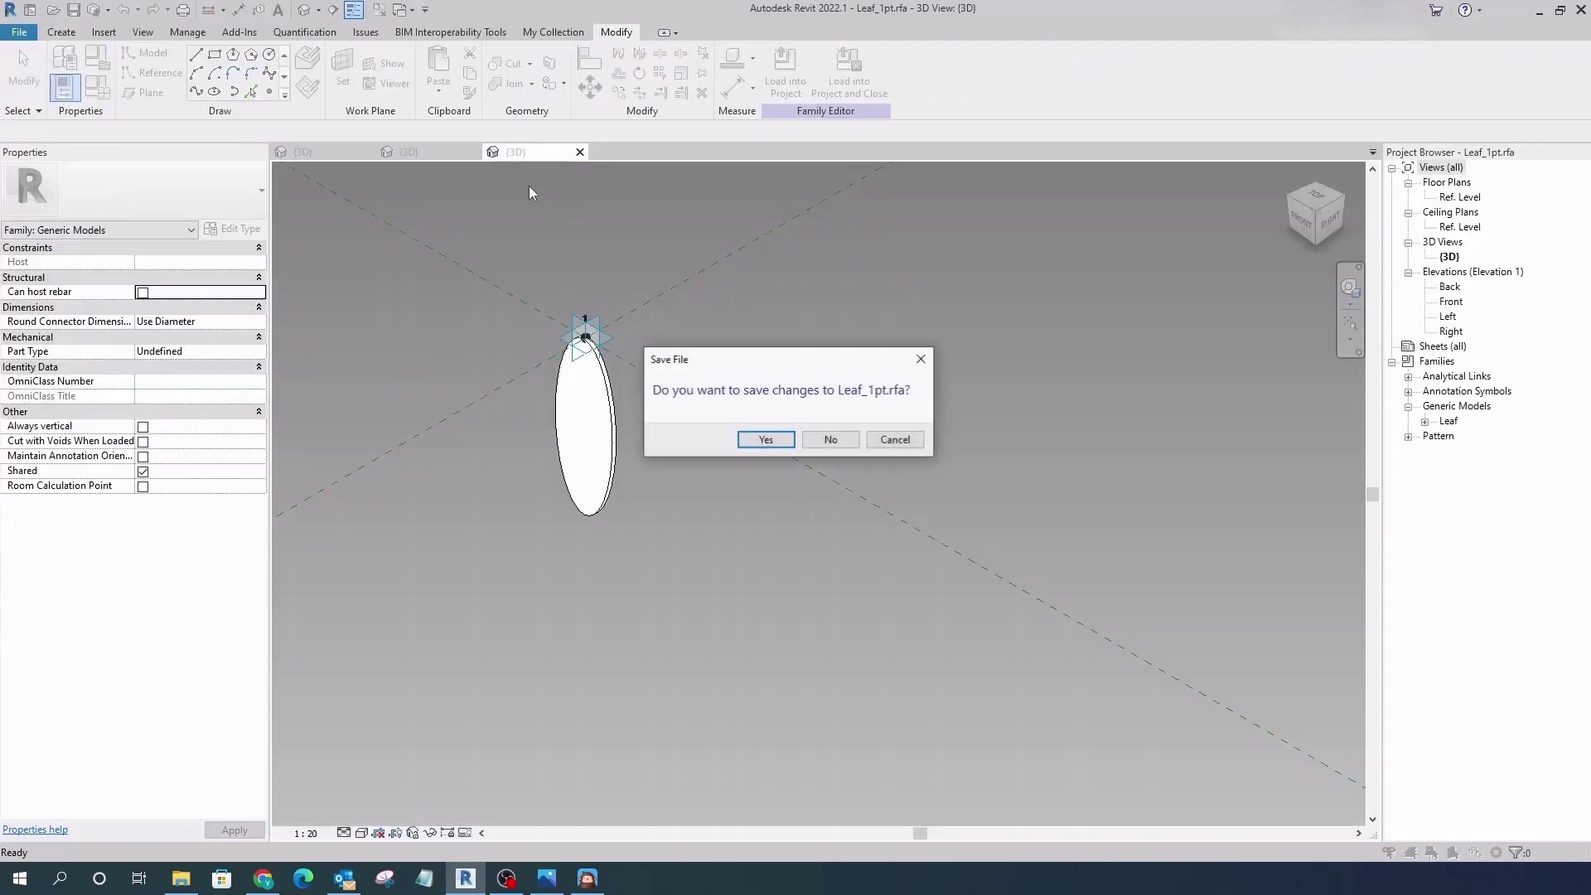
click(831, 440)
click(580, 152)
click(828, 439)
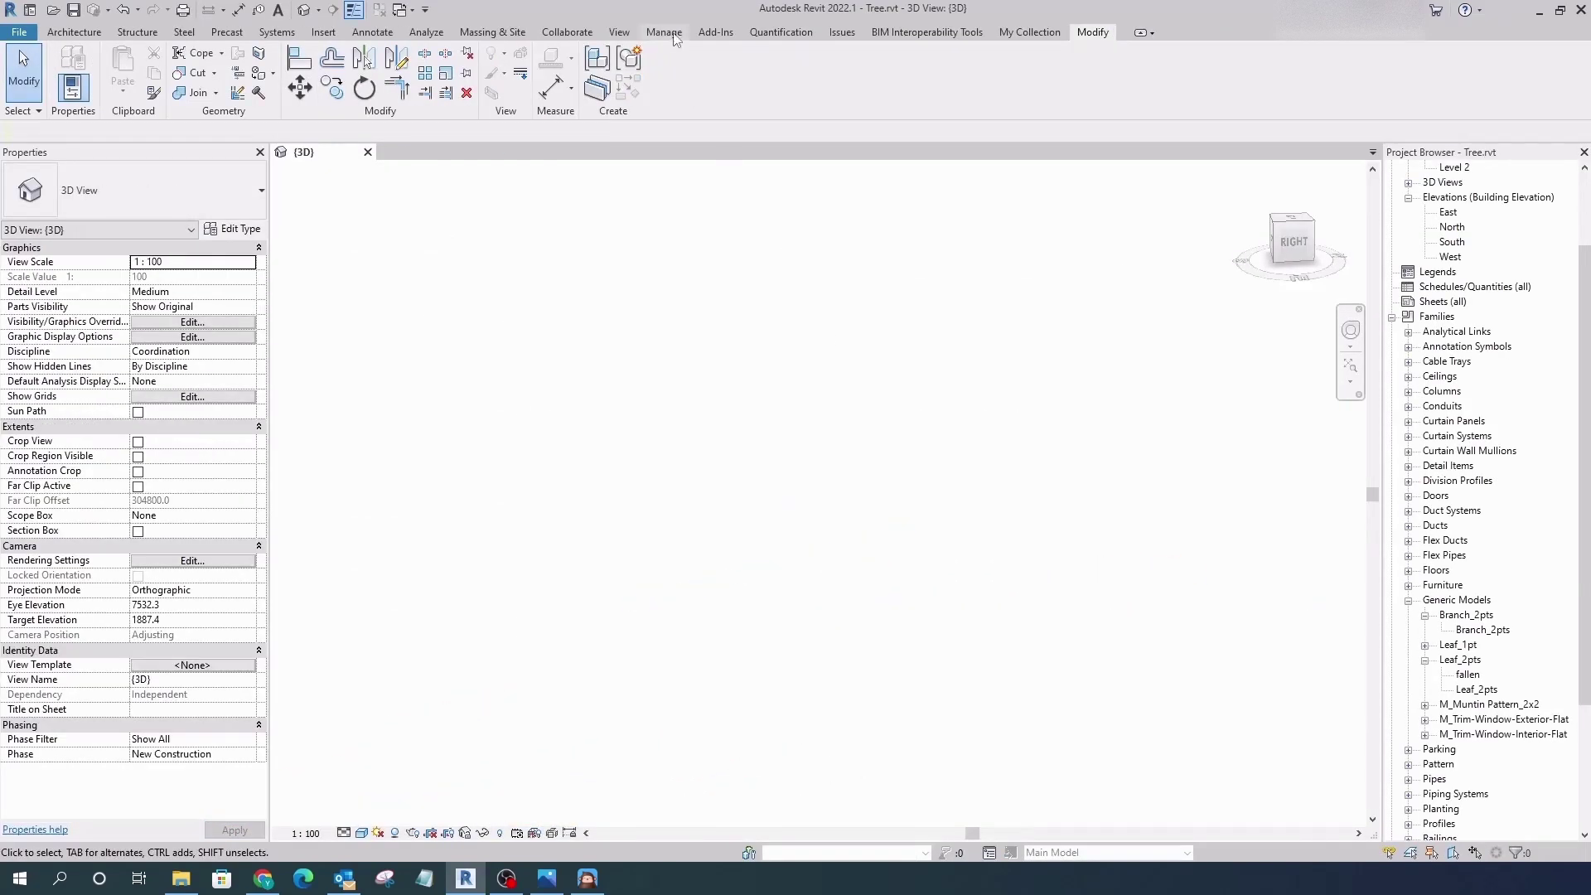
- Launch Dynamo, open dropLeaves.dyn from Recent, and unfreeze the Place Tree Python Script node
click(673, 34)
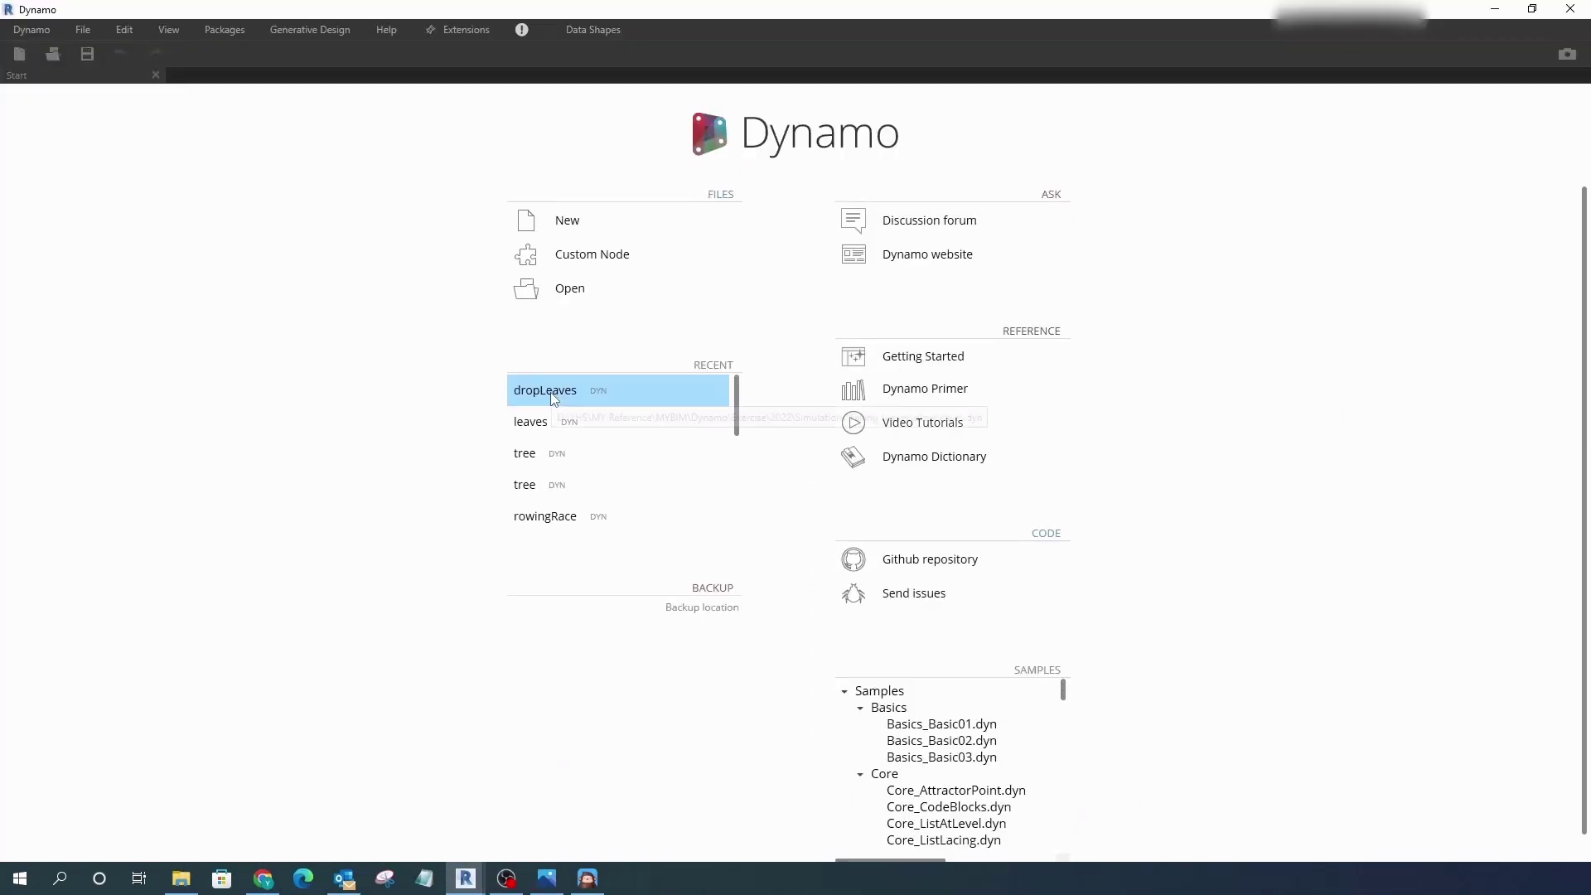
click(580, 391)
scroll(1296, 676, up, 2)
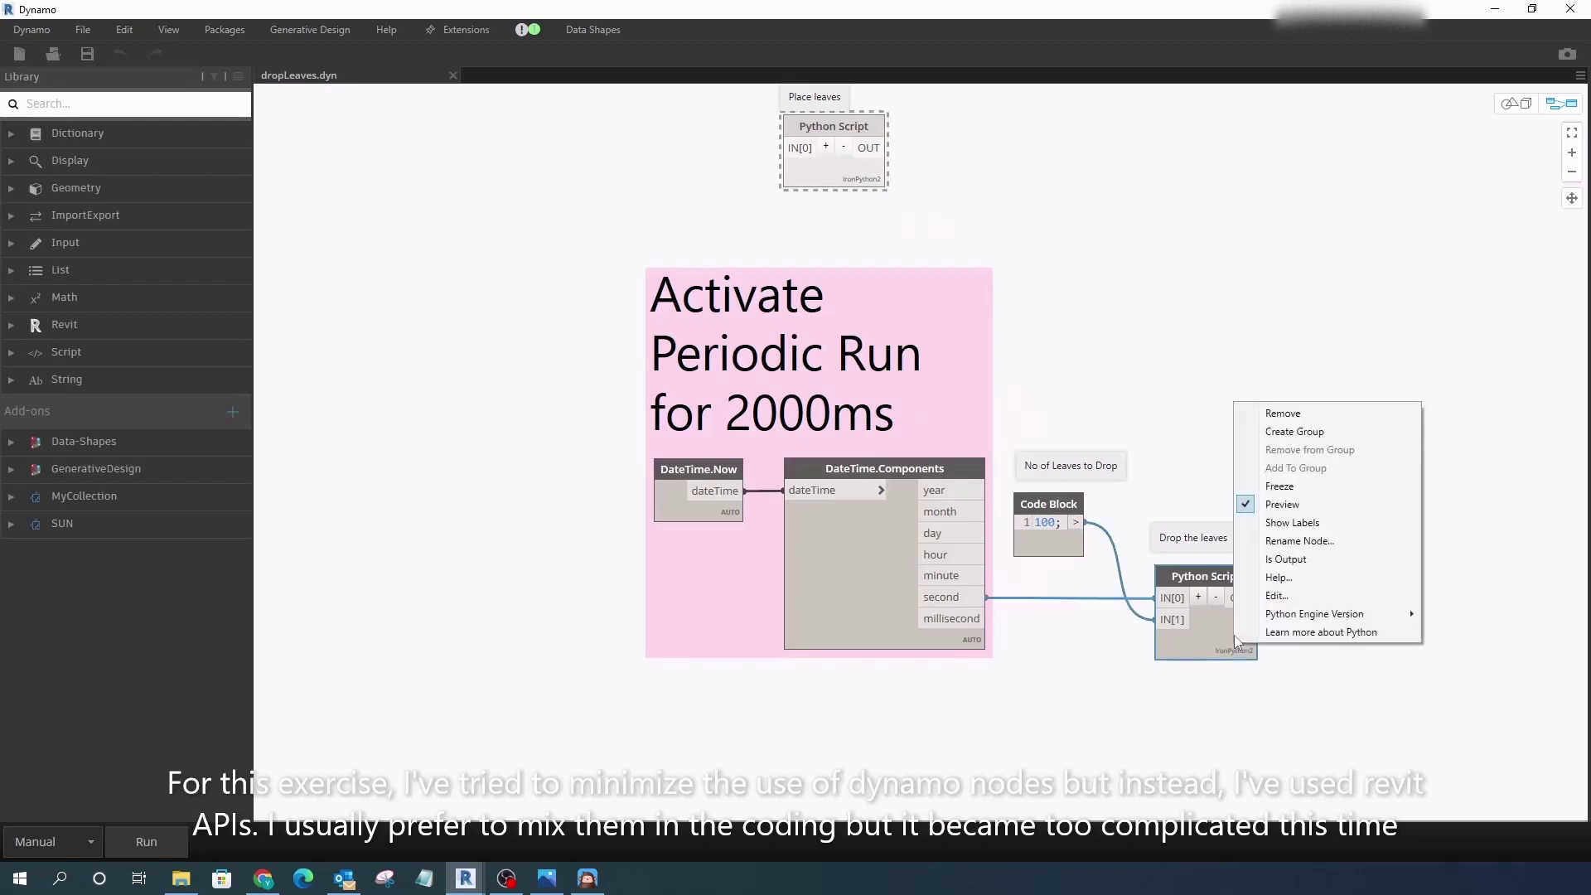
click(838, 602)
scroll(787, 564, down, 3)
scroll(706, 430, up, 4)
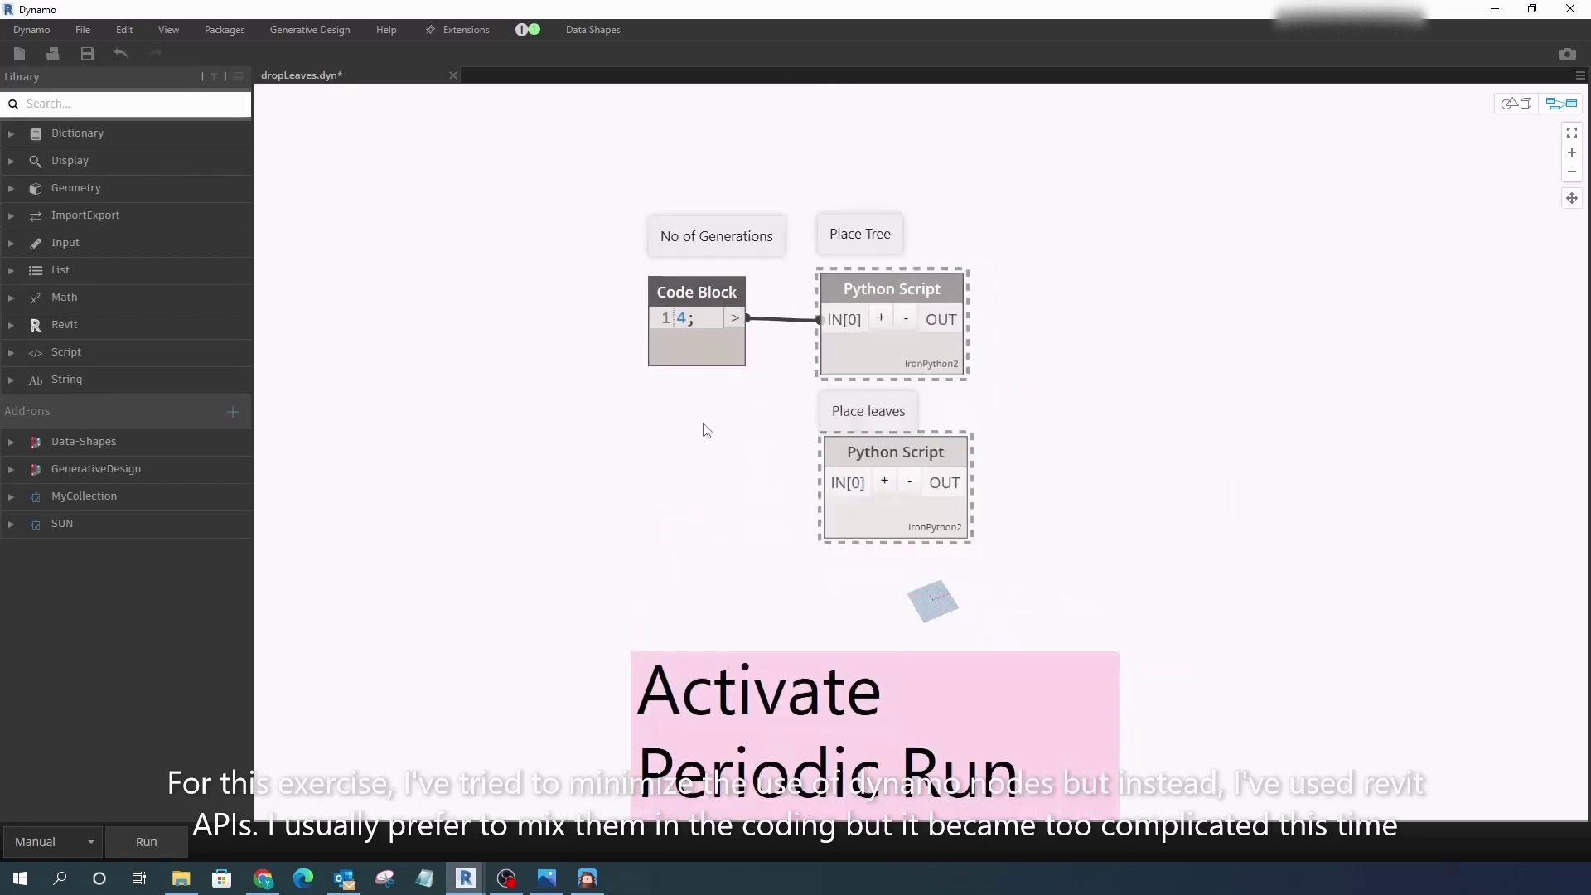
right_click(893, 359)
click(932, 442)
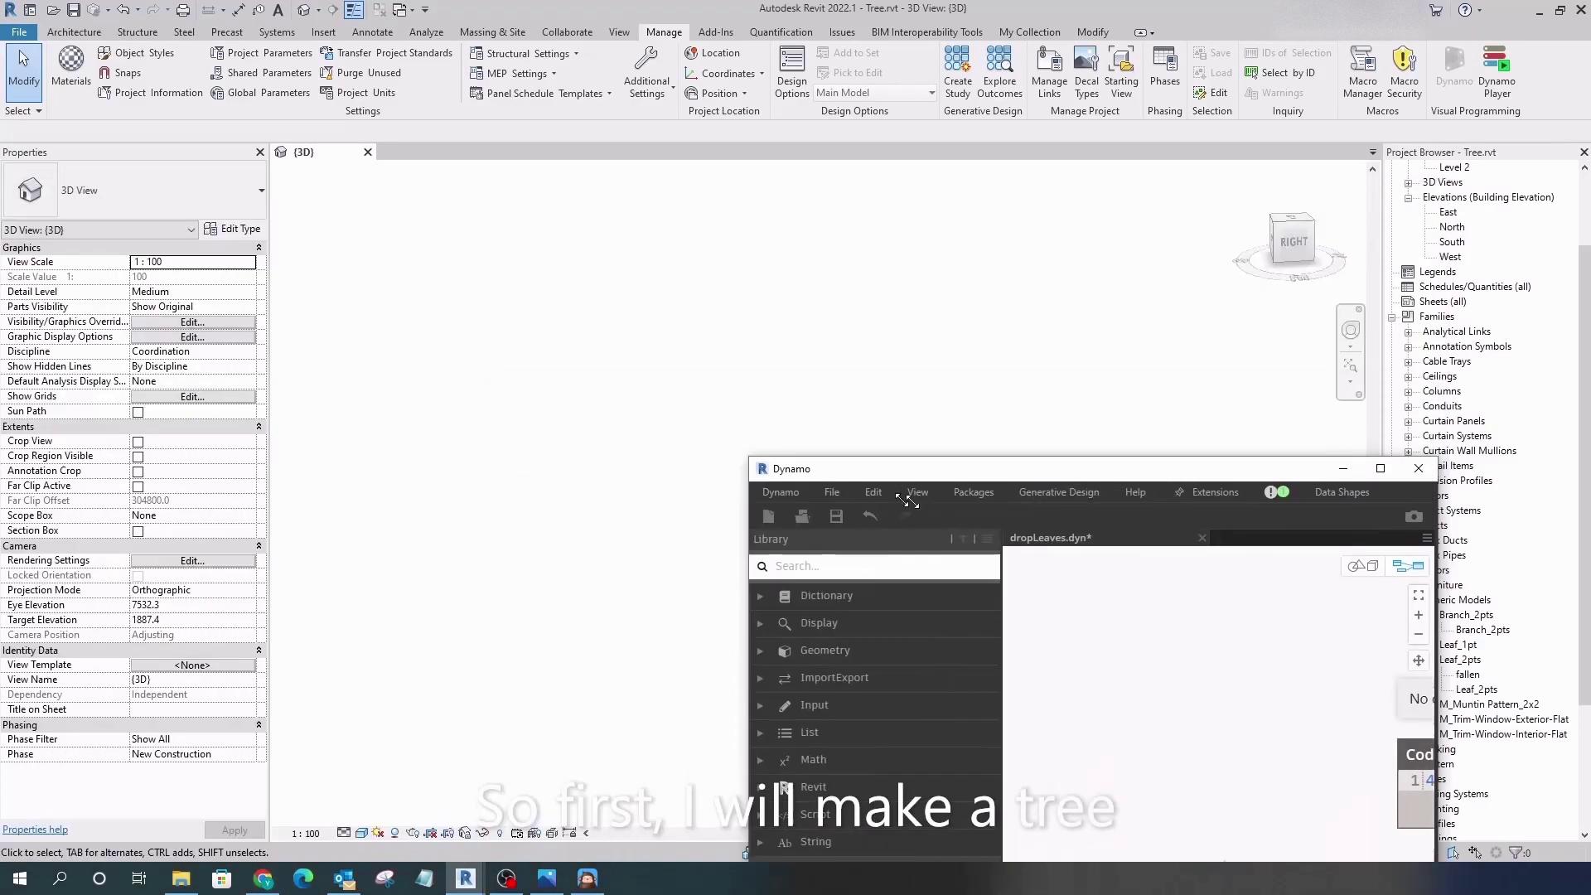
- Move Dynamo to the top right, let the graph build the tree, and select one branch
drag(1104, 471, 1304, 15)
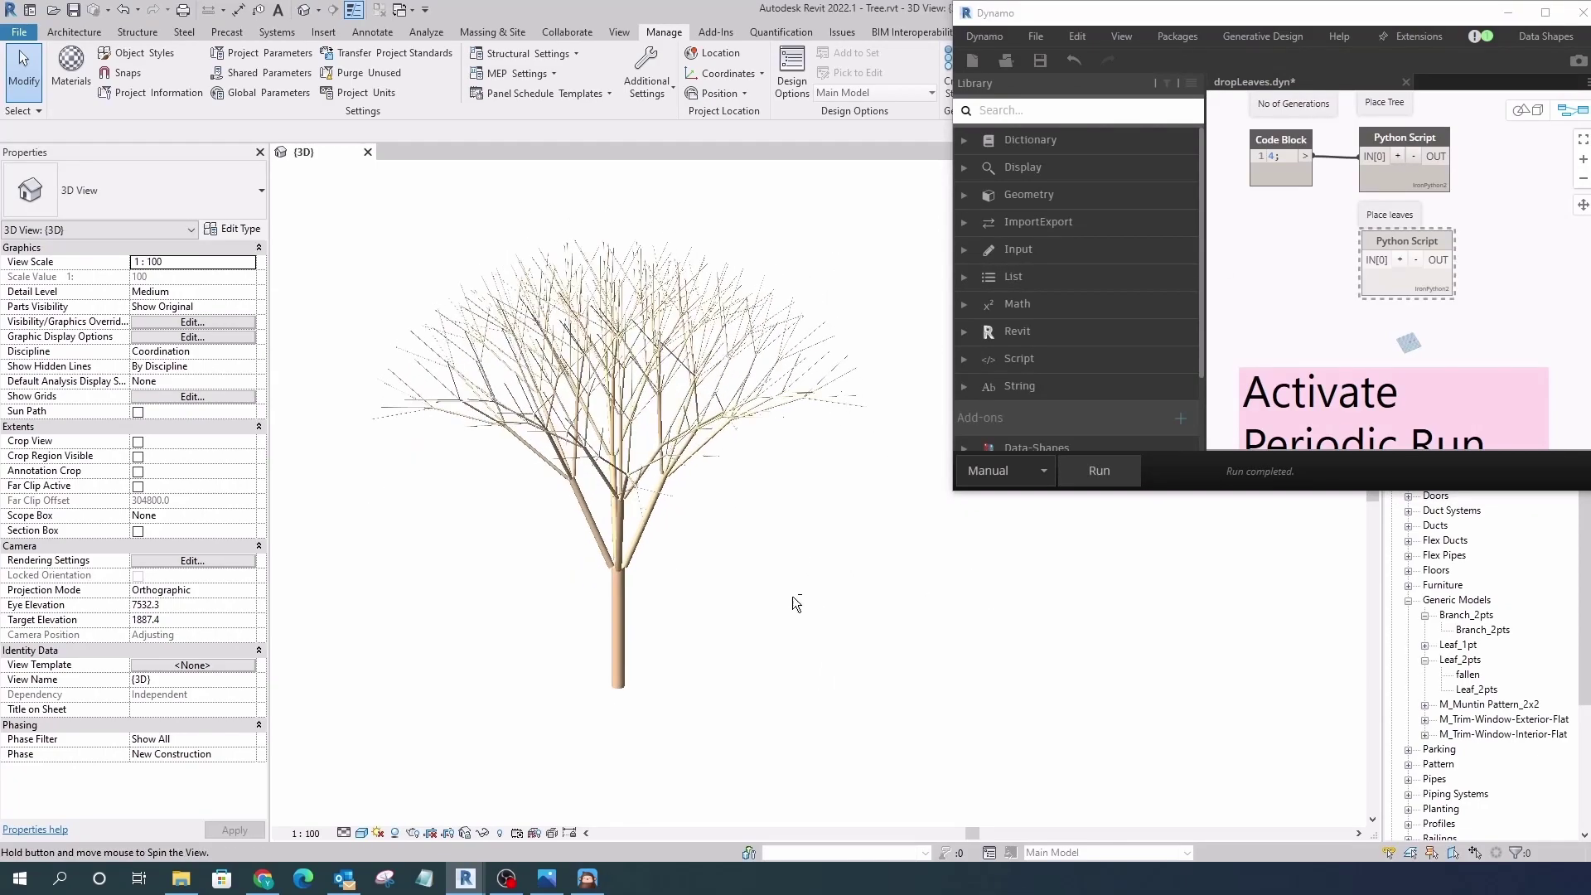
scroll(746, 597, up, 3)
click(547, 456)
scroll(563, 587, up, 1)
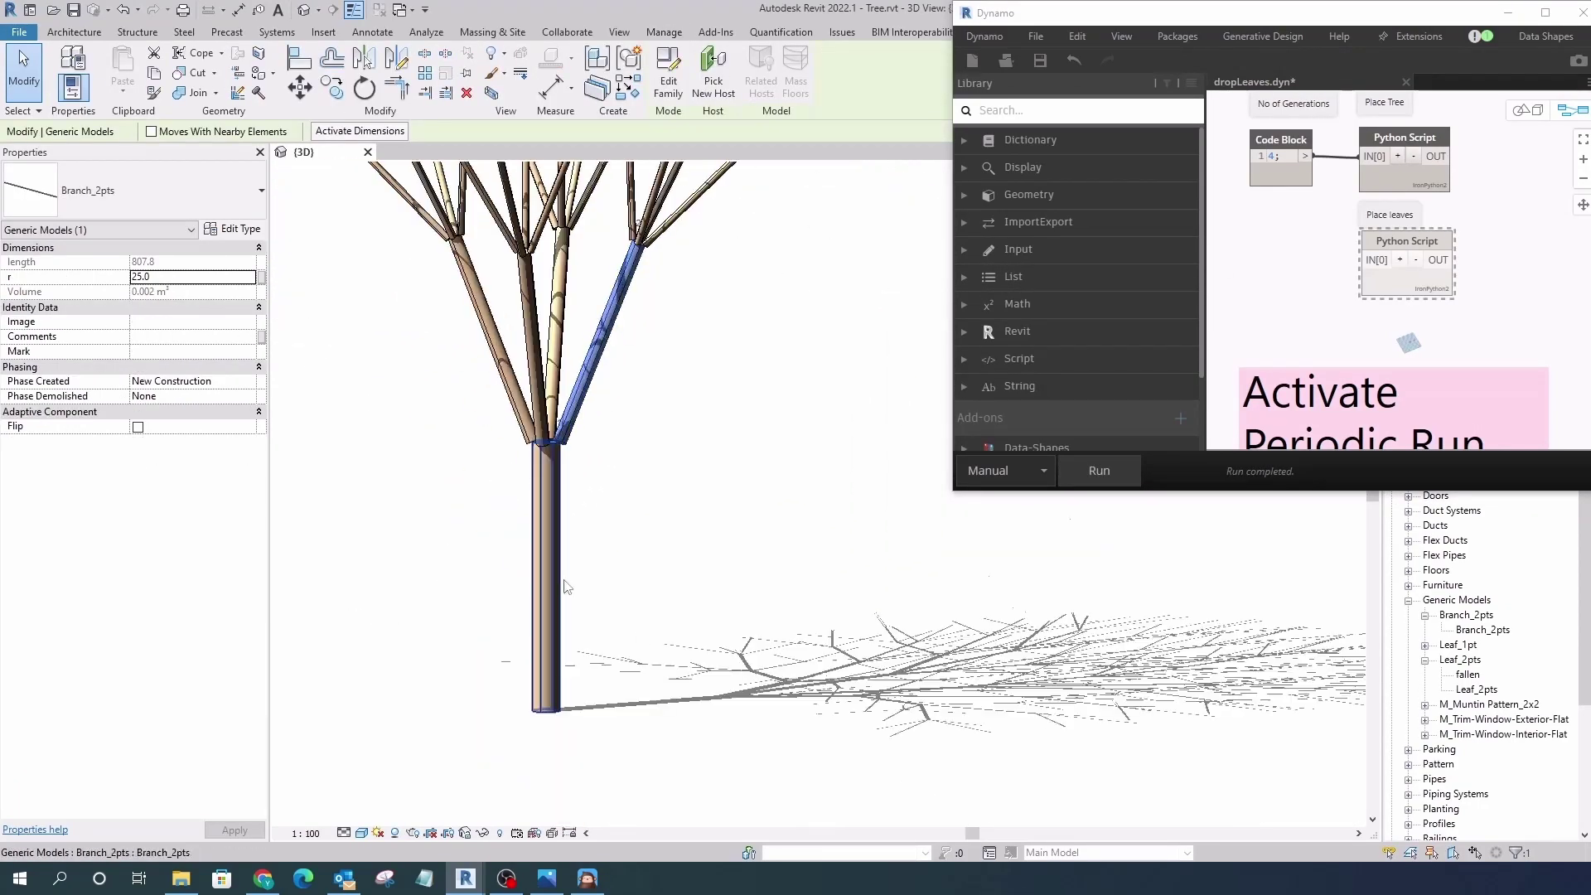
- Check the trunk and branch radii (25.0, 6.3) and Branch_2pts type properties, then maximize Dynamo
click(564, 587)
scroll(699, 639, down, 2)
scroll(701, 561, down, 2)
scroll(651, 556, up, 3)
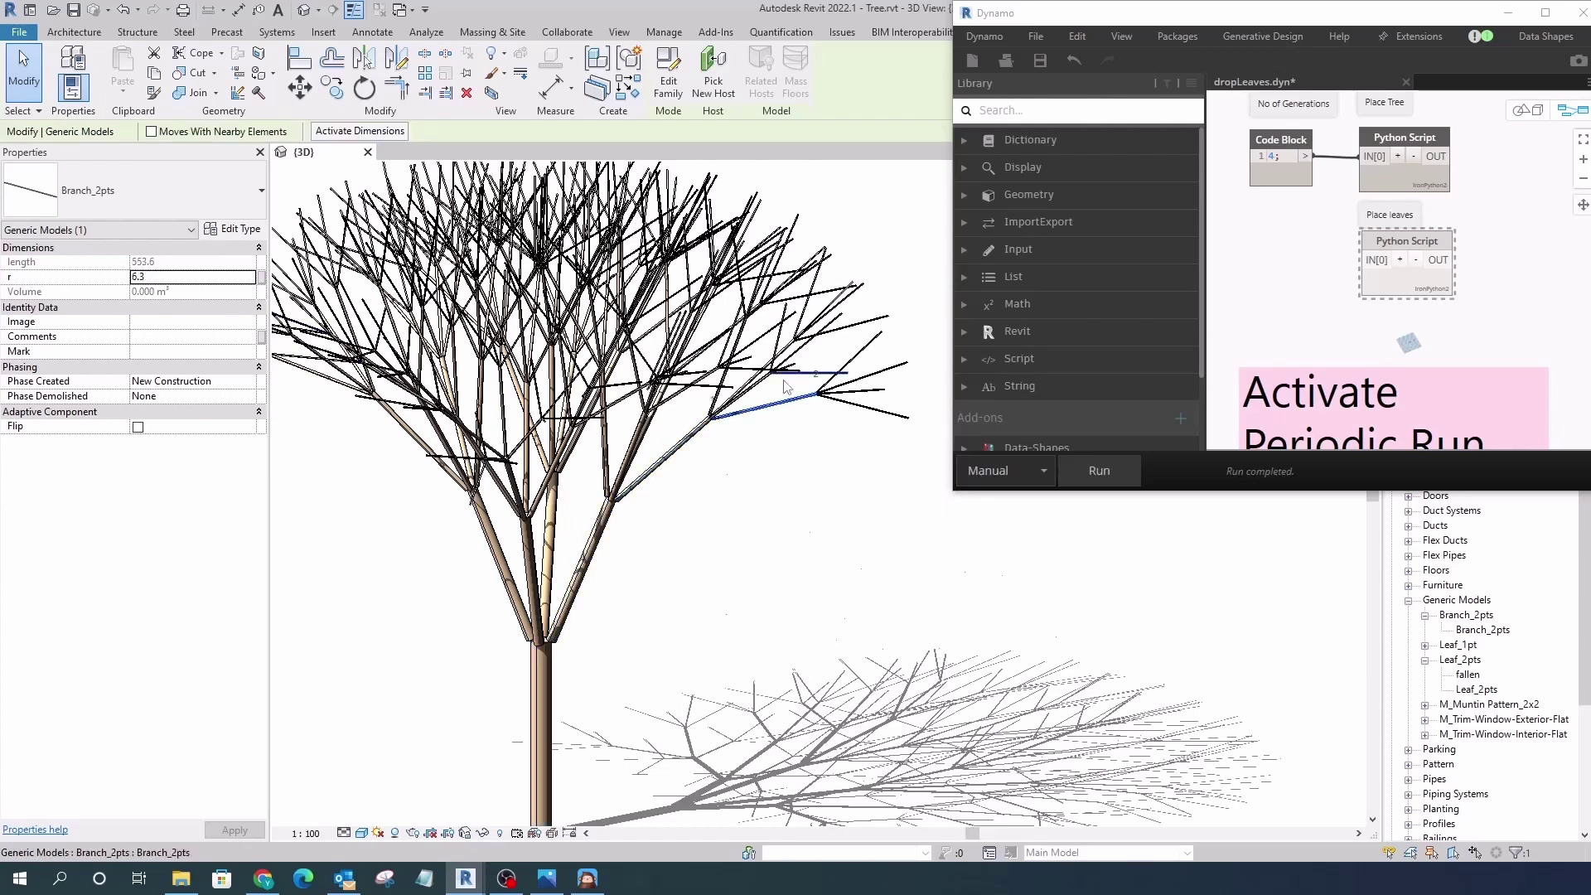
click(251, 230)
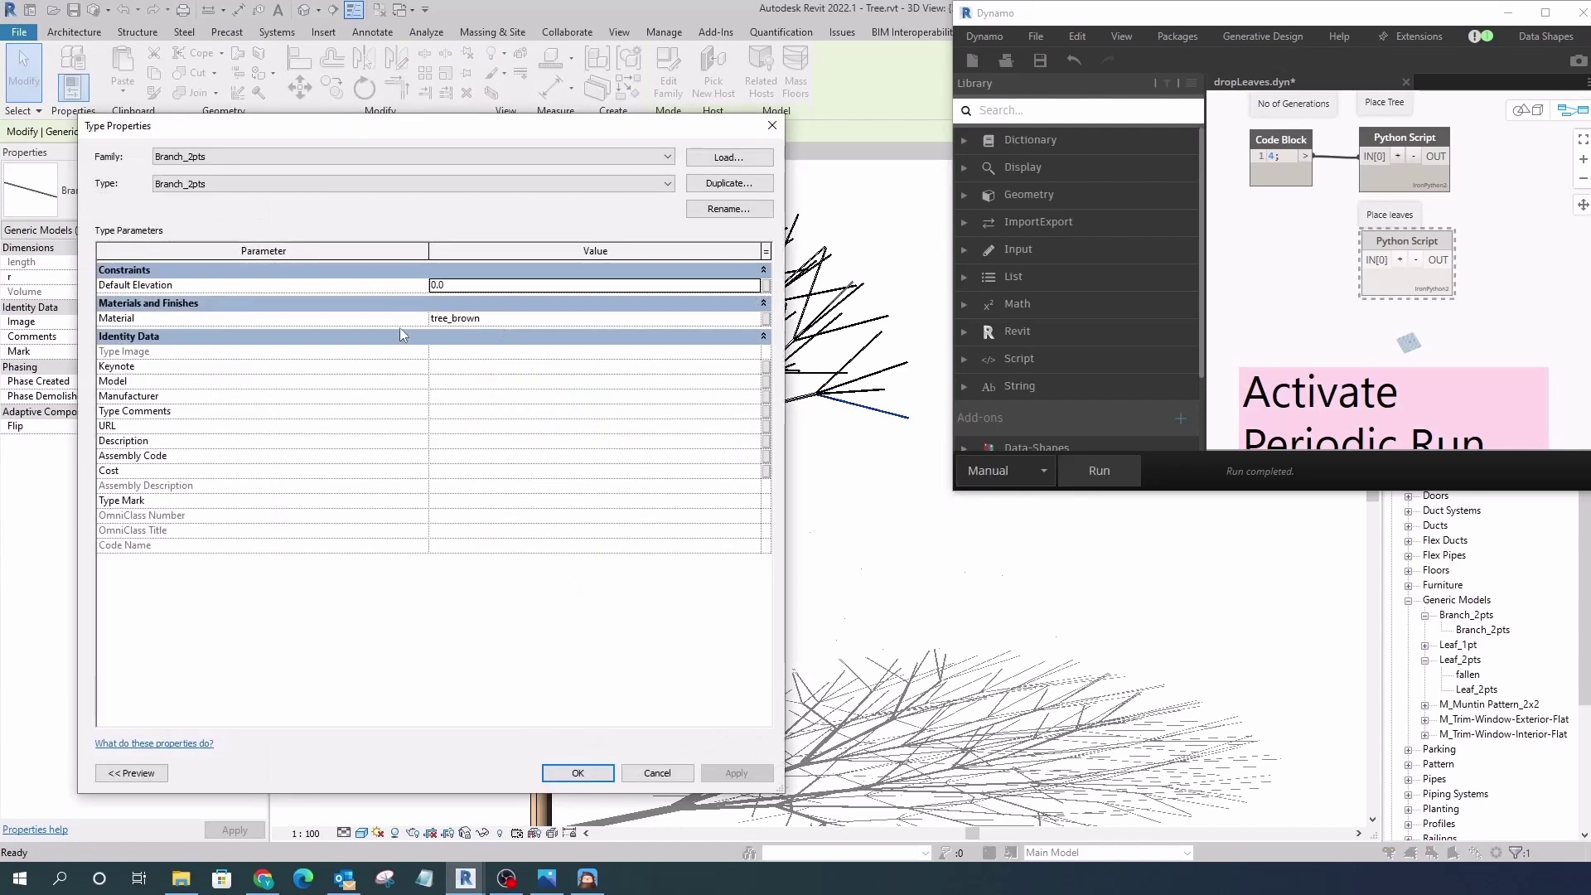
click(577, 772)
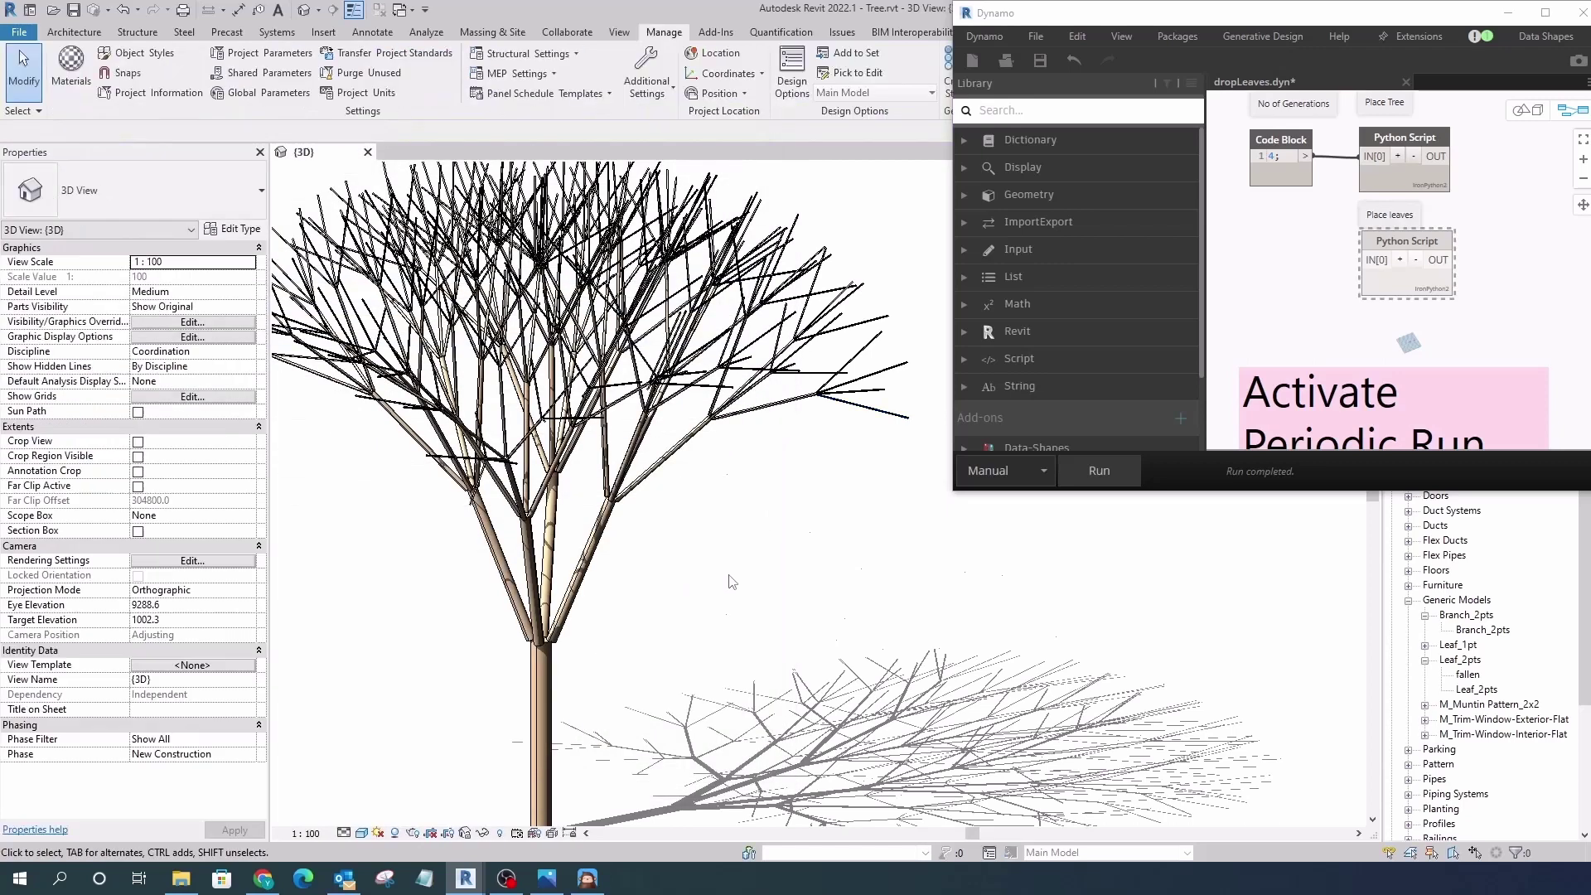
scroll(539, 538, down, 3)
click(1545, 12)
- Open the Place Tree Python code in a widened editor and read through its branch-placing loop
double_click(459, 169)
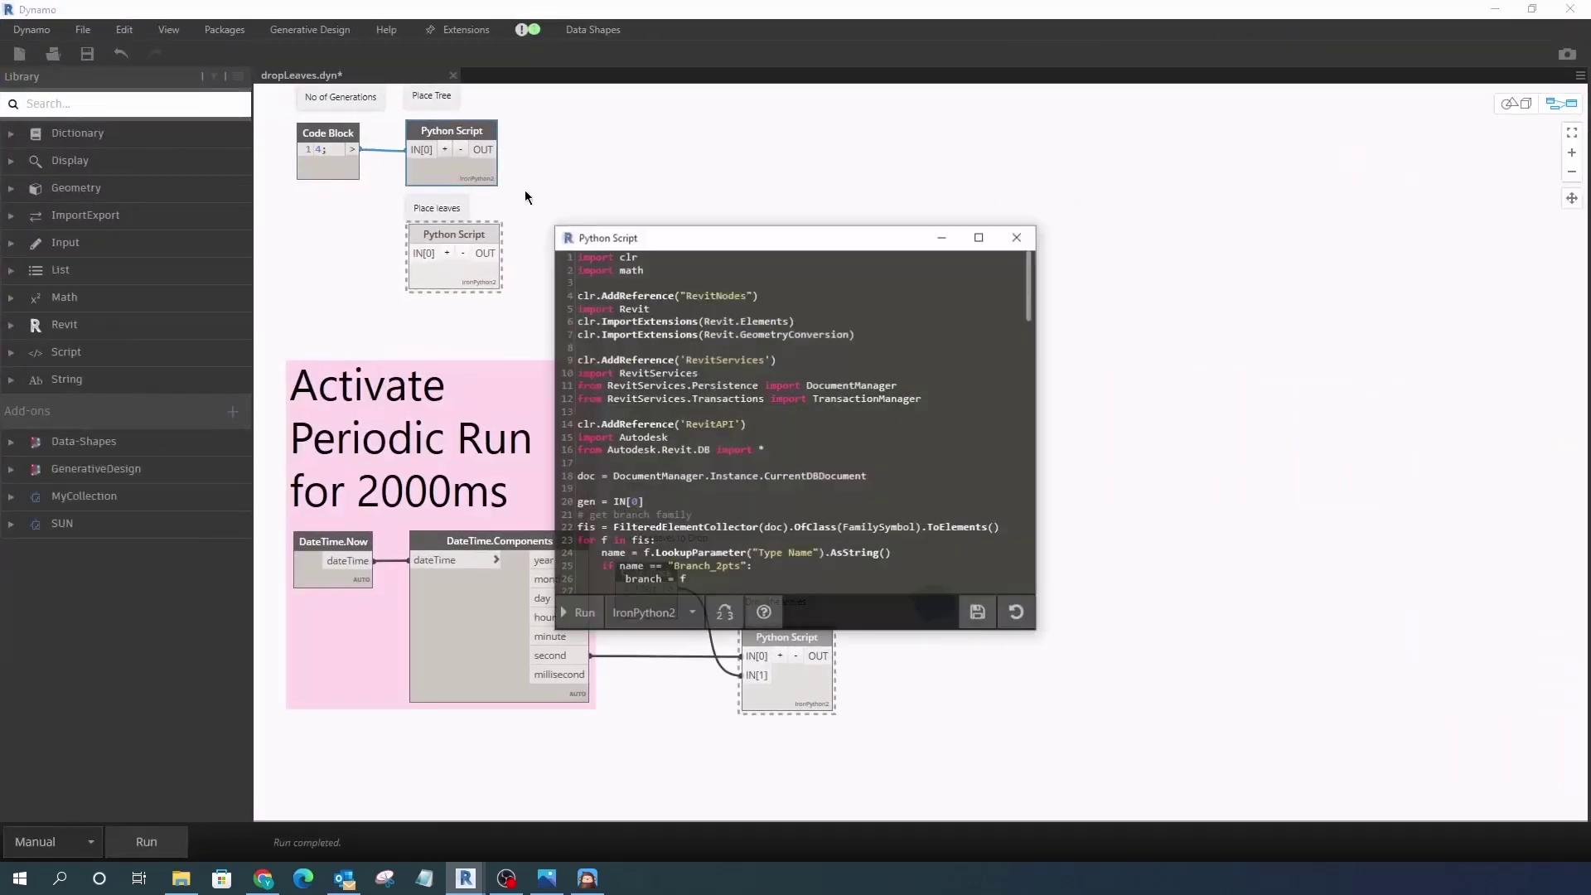
drag(1037, 438, 1389, 439)
scroll(705, 421, down, 5)
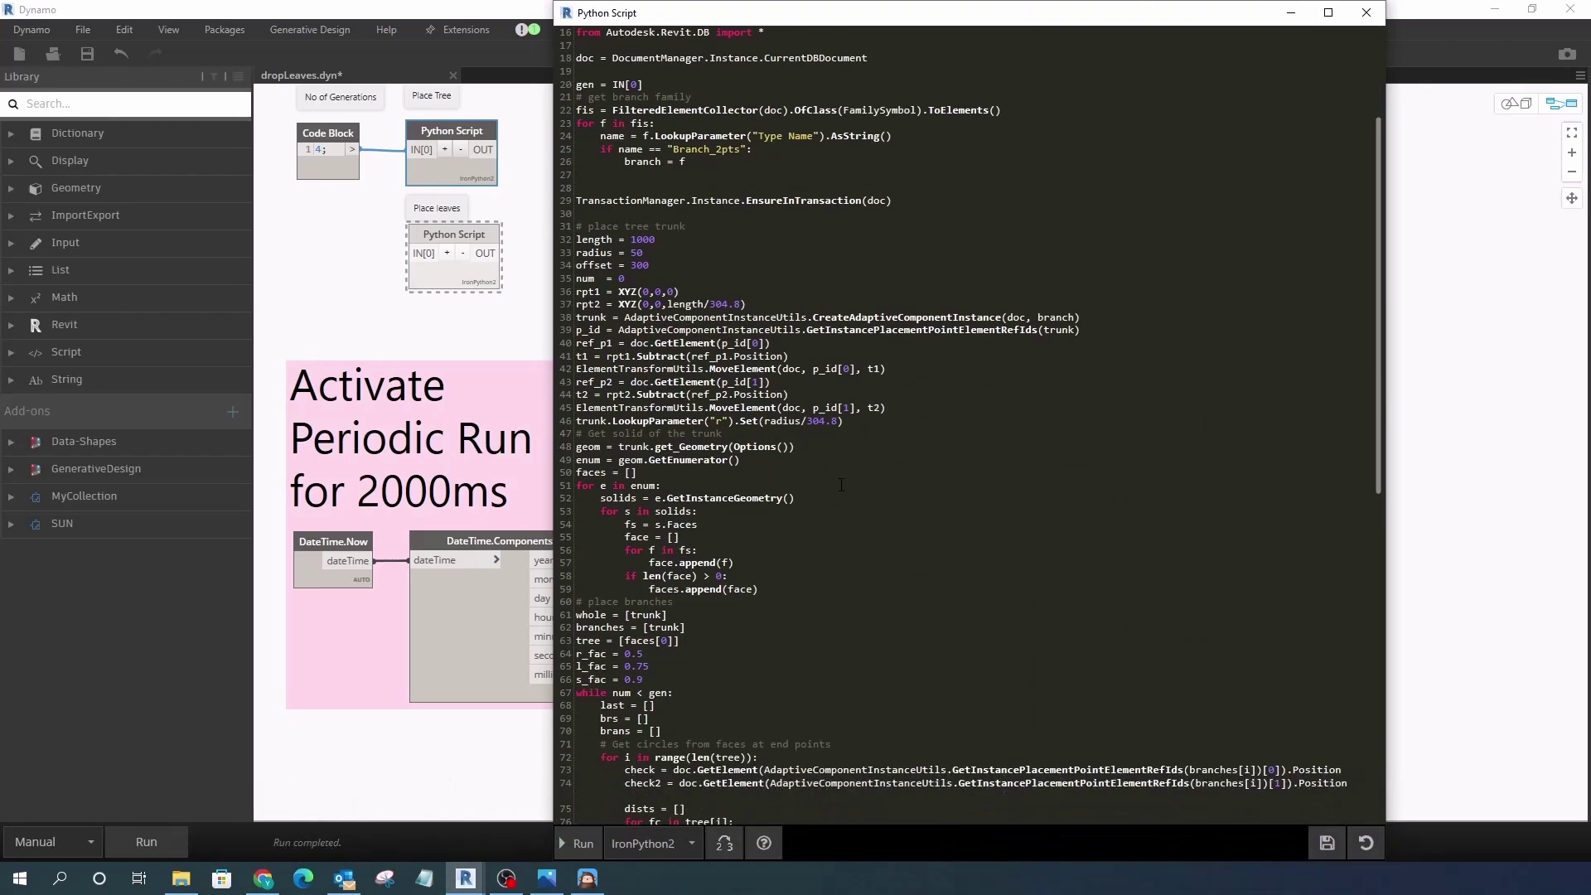
scroll(841, 485, down, 2)
scroll(841, 486, down, 2)
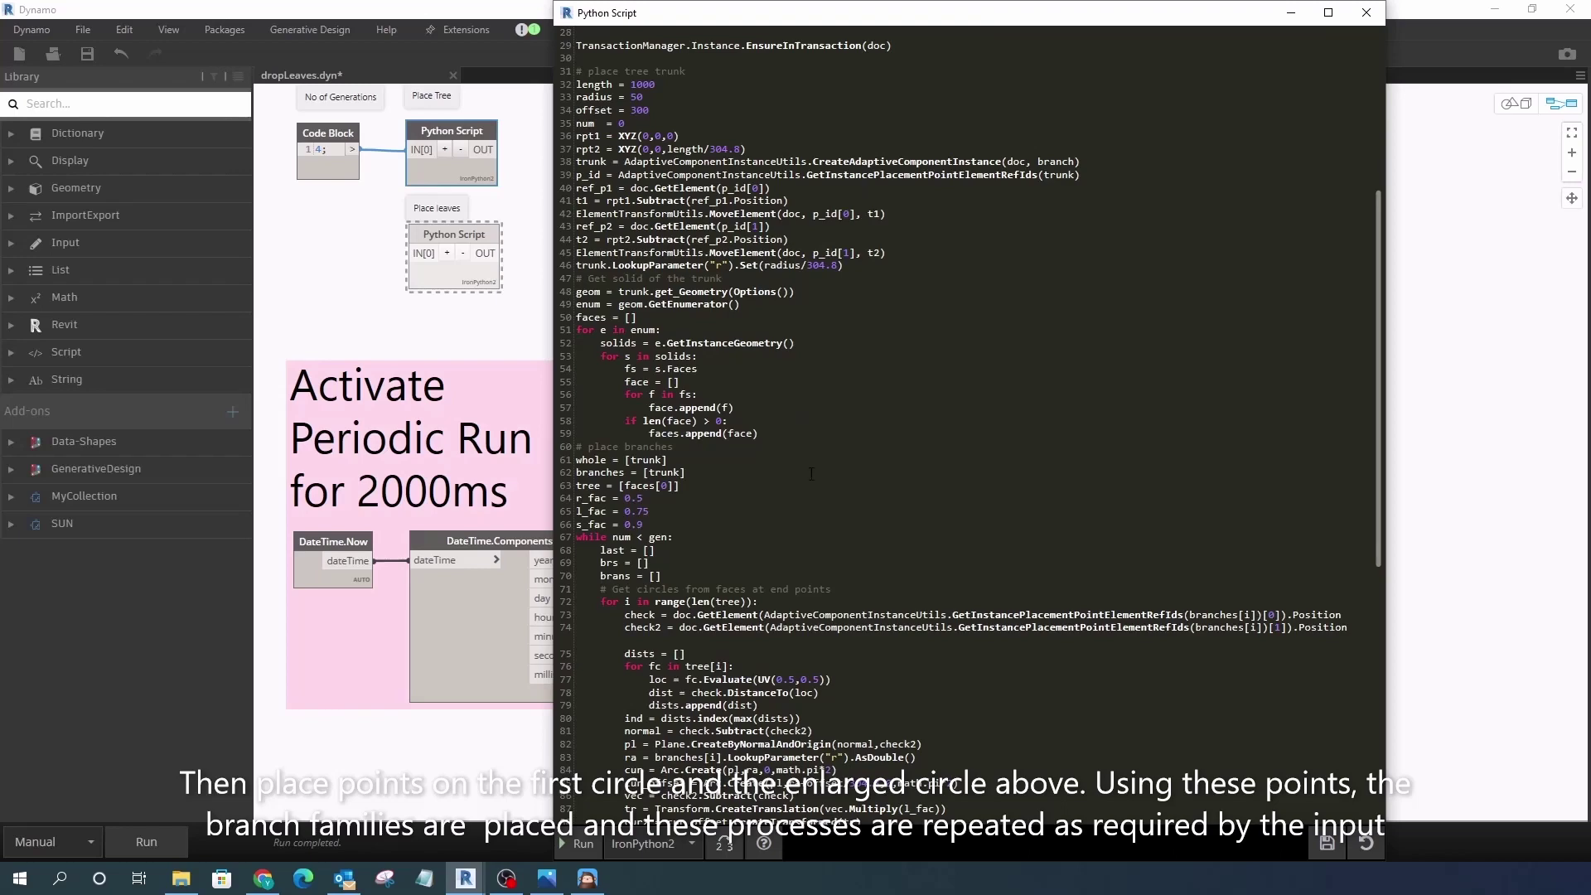
scroll(811, 474, down, 1)
scroll(681, 383, down, 1)
scroll(688, 389, down, 2)
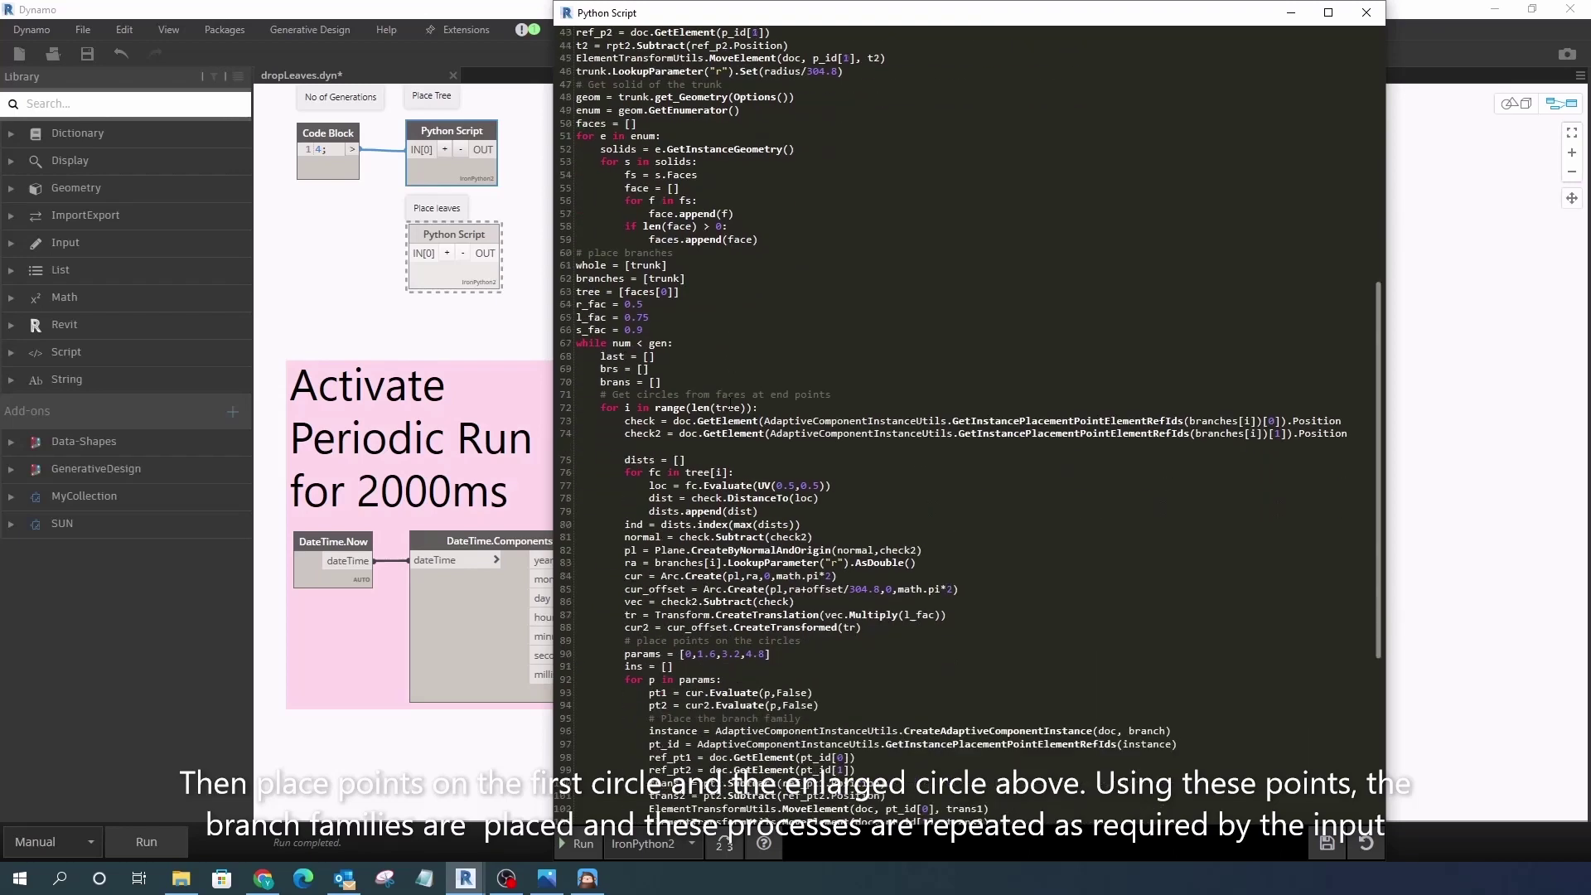
scroll(704, 398, down, 2)
scroll(719, 409, down, 2)
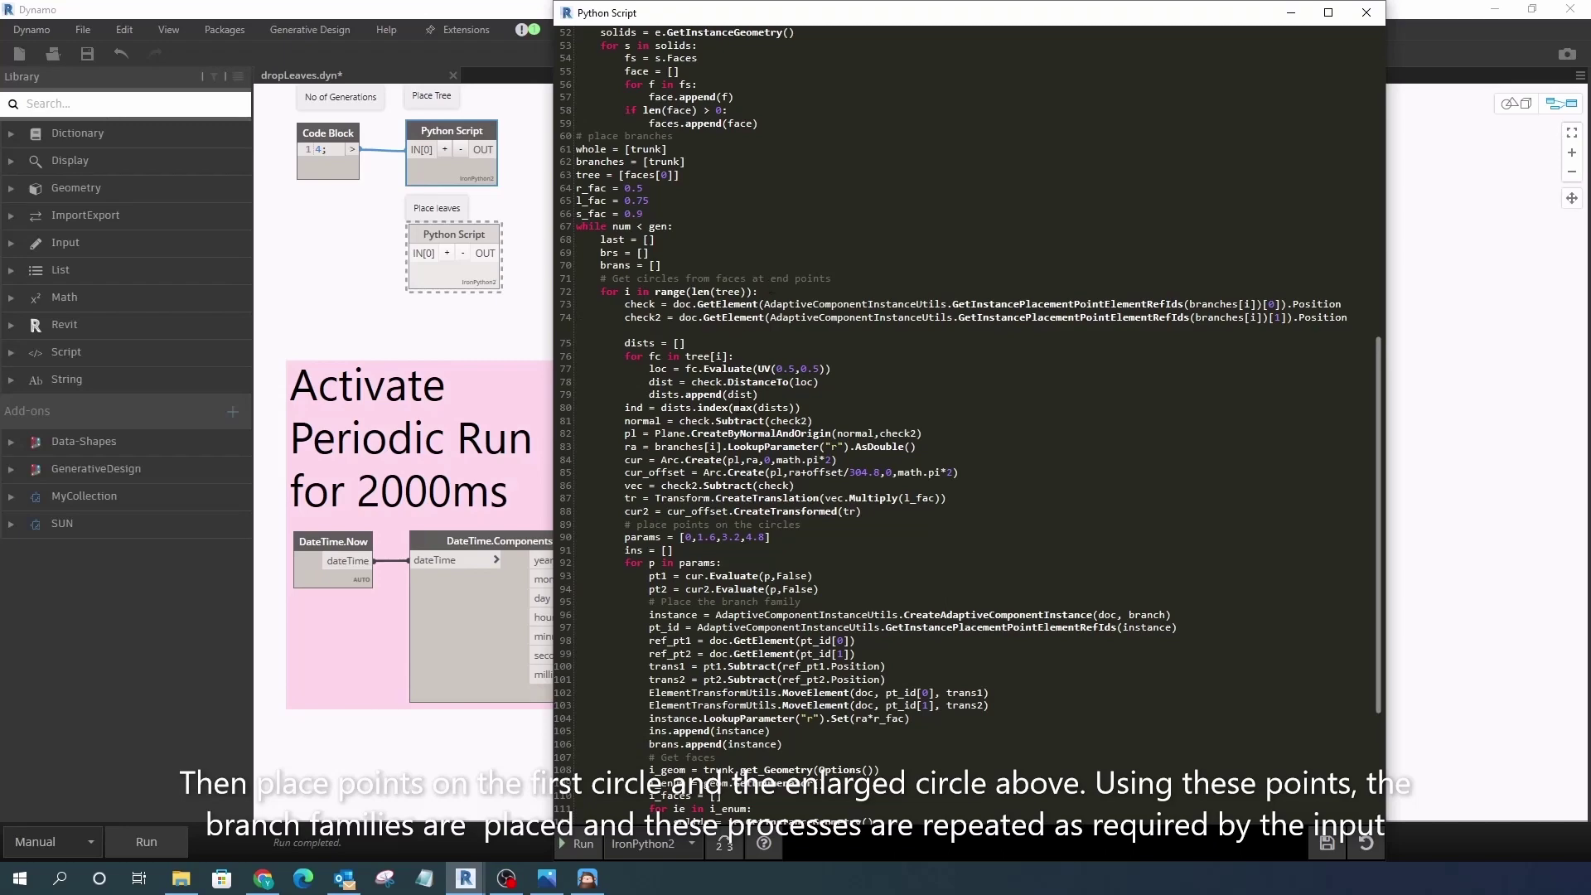
scroll(748, 473, down, 2)
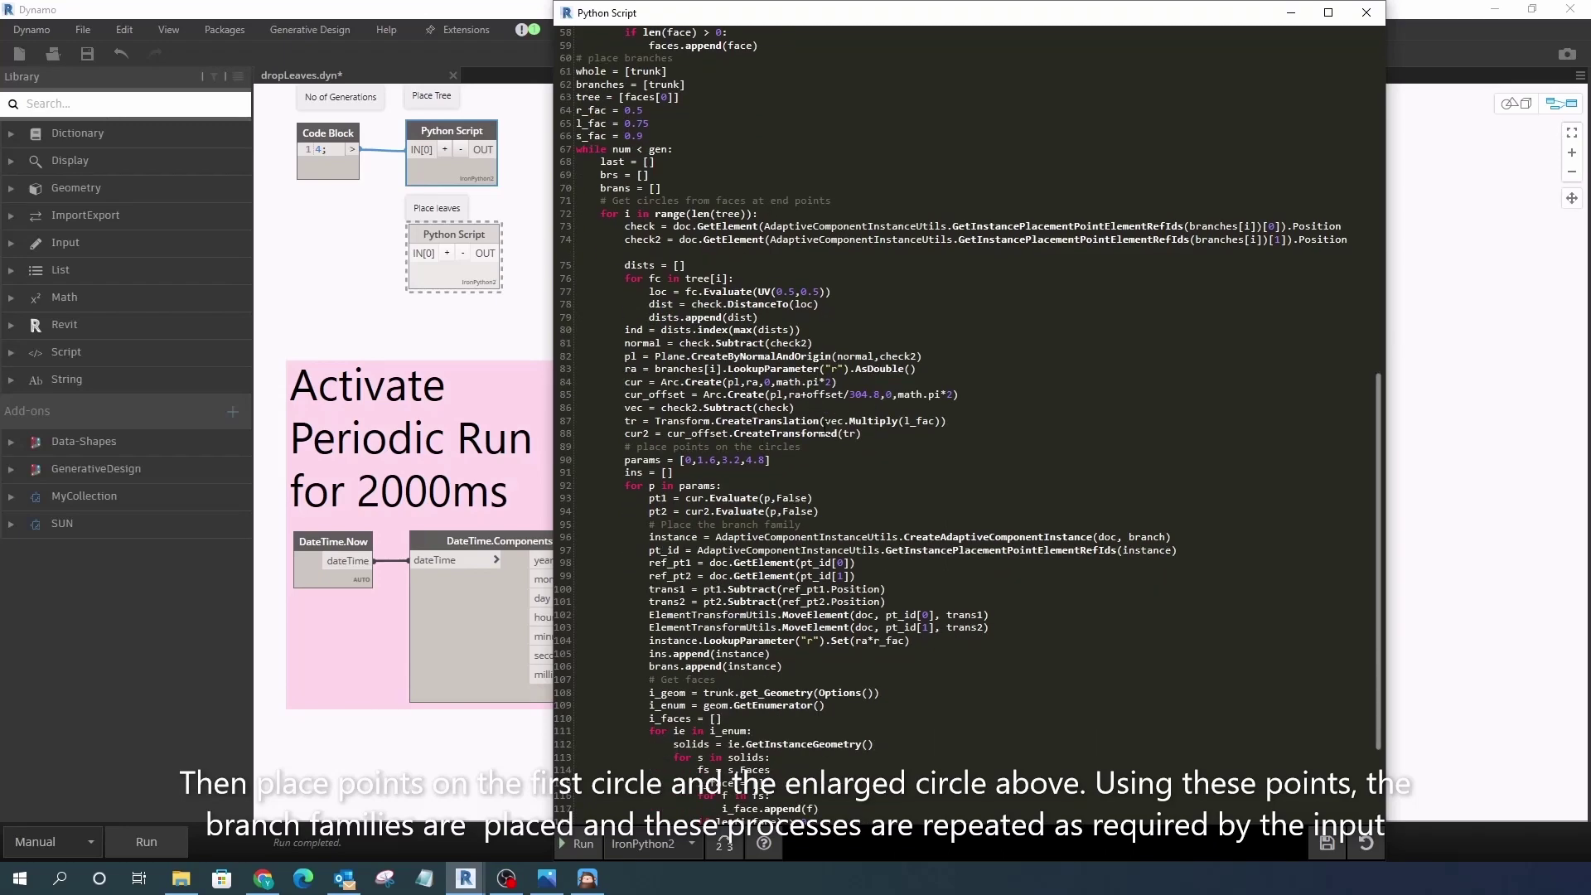
scroll(748, 473, down, 3)
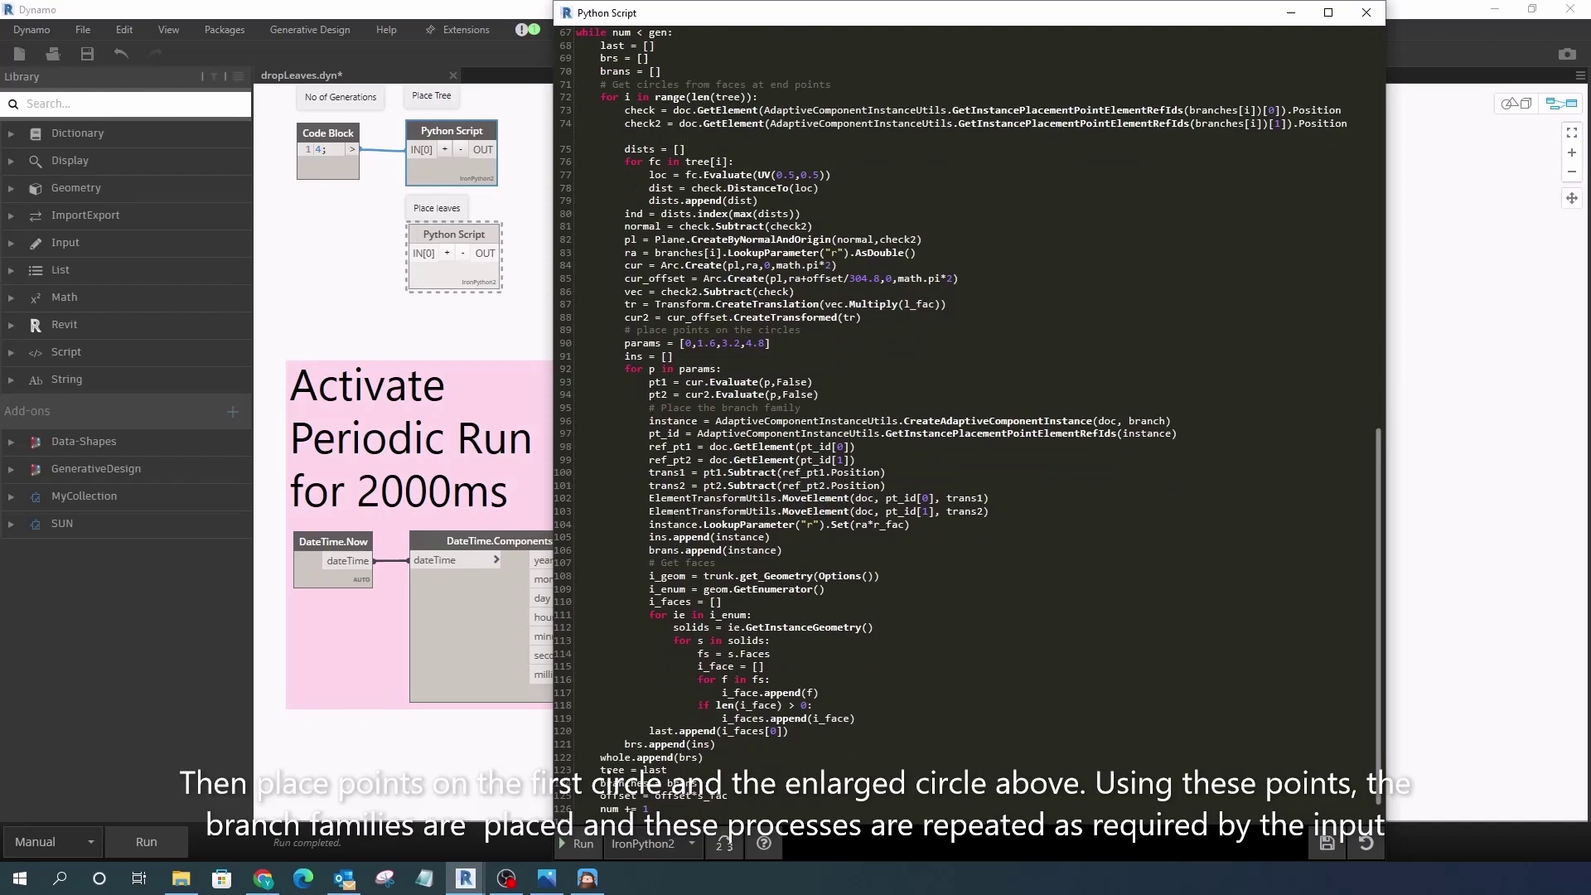
scroll(607, 771, down, 1)
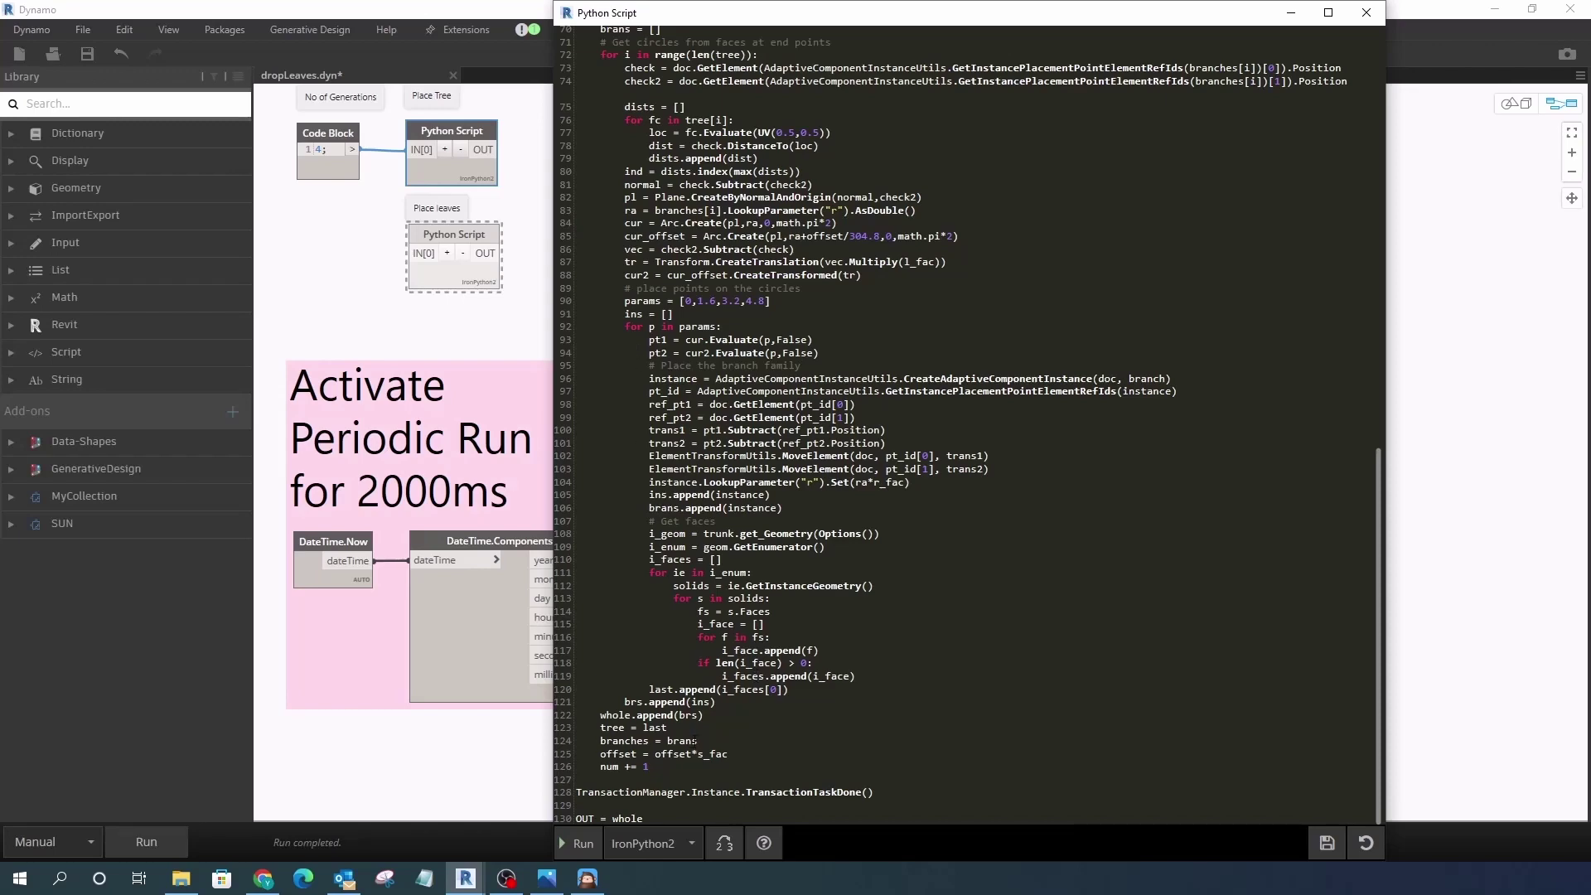
- Save the Place Tree script code, close its editor, and bring up the node's options
scroll(911, 415, up, 4)
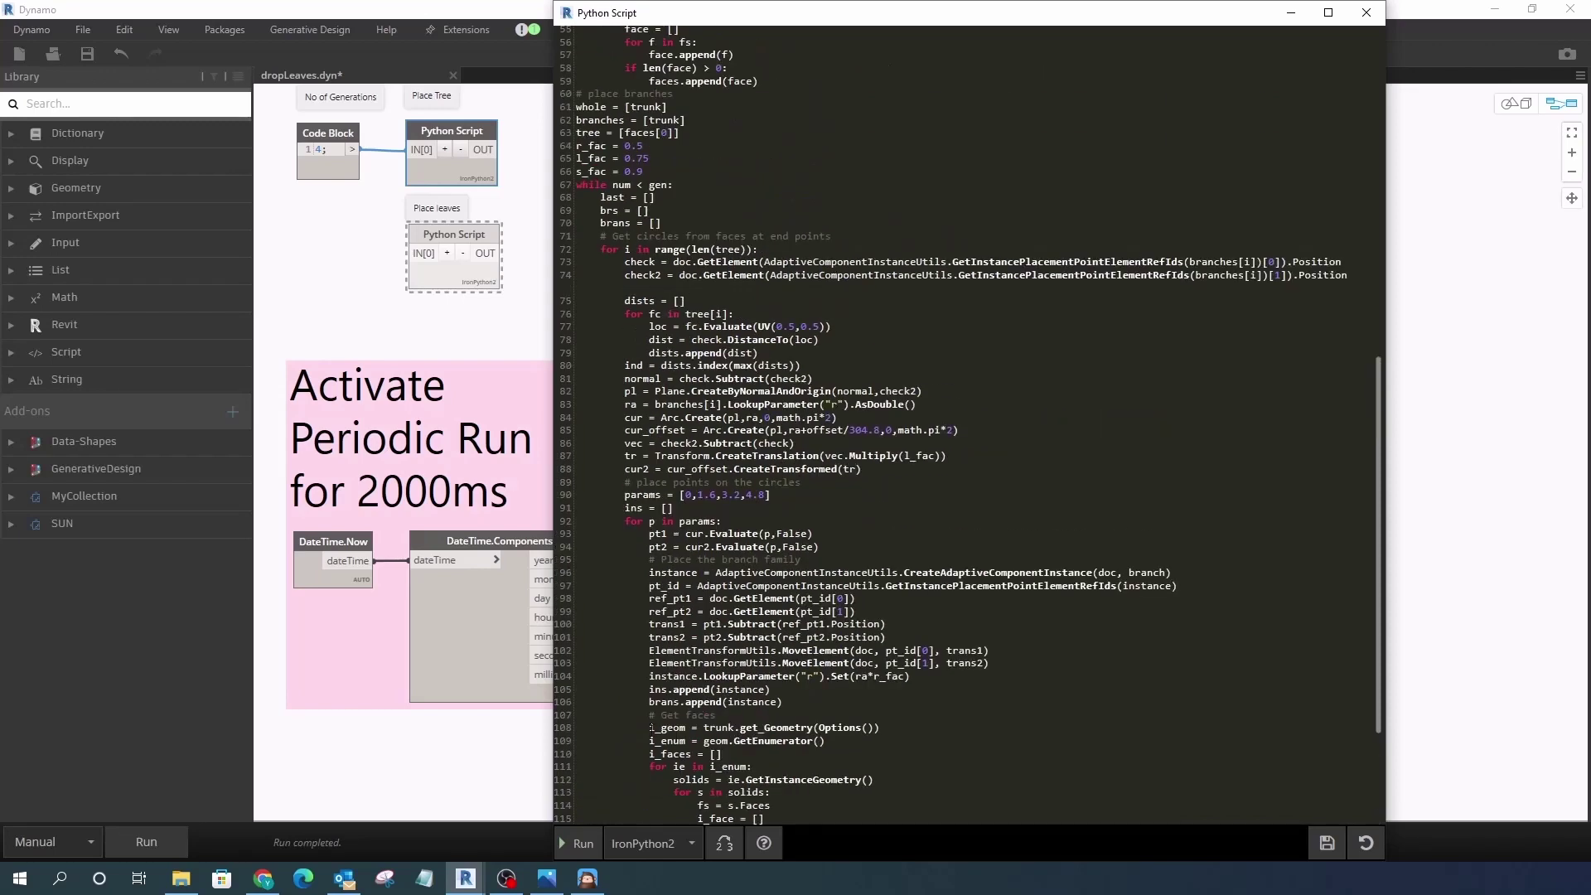
scroll(912, 414, down, 4)
click(1326, 844)
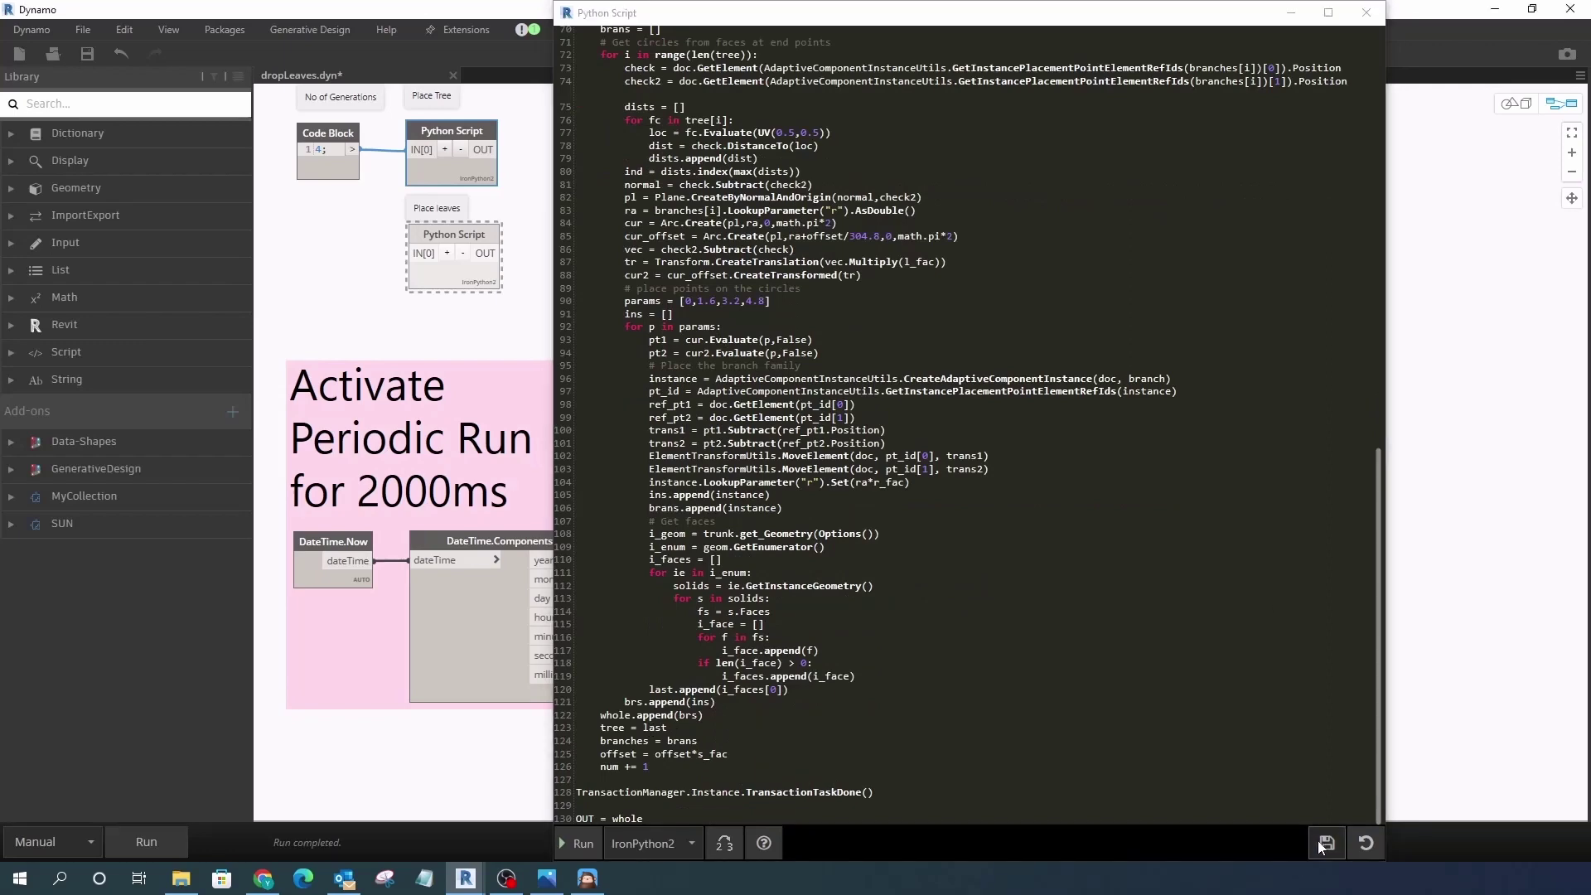
click(1366, 12)
right_click(484, 175)
- Freeze the Place Tree node, unfreeze the Place leaves node, and shrink Dynamo to reveal Revit
click(514, 260)
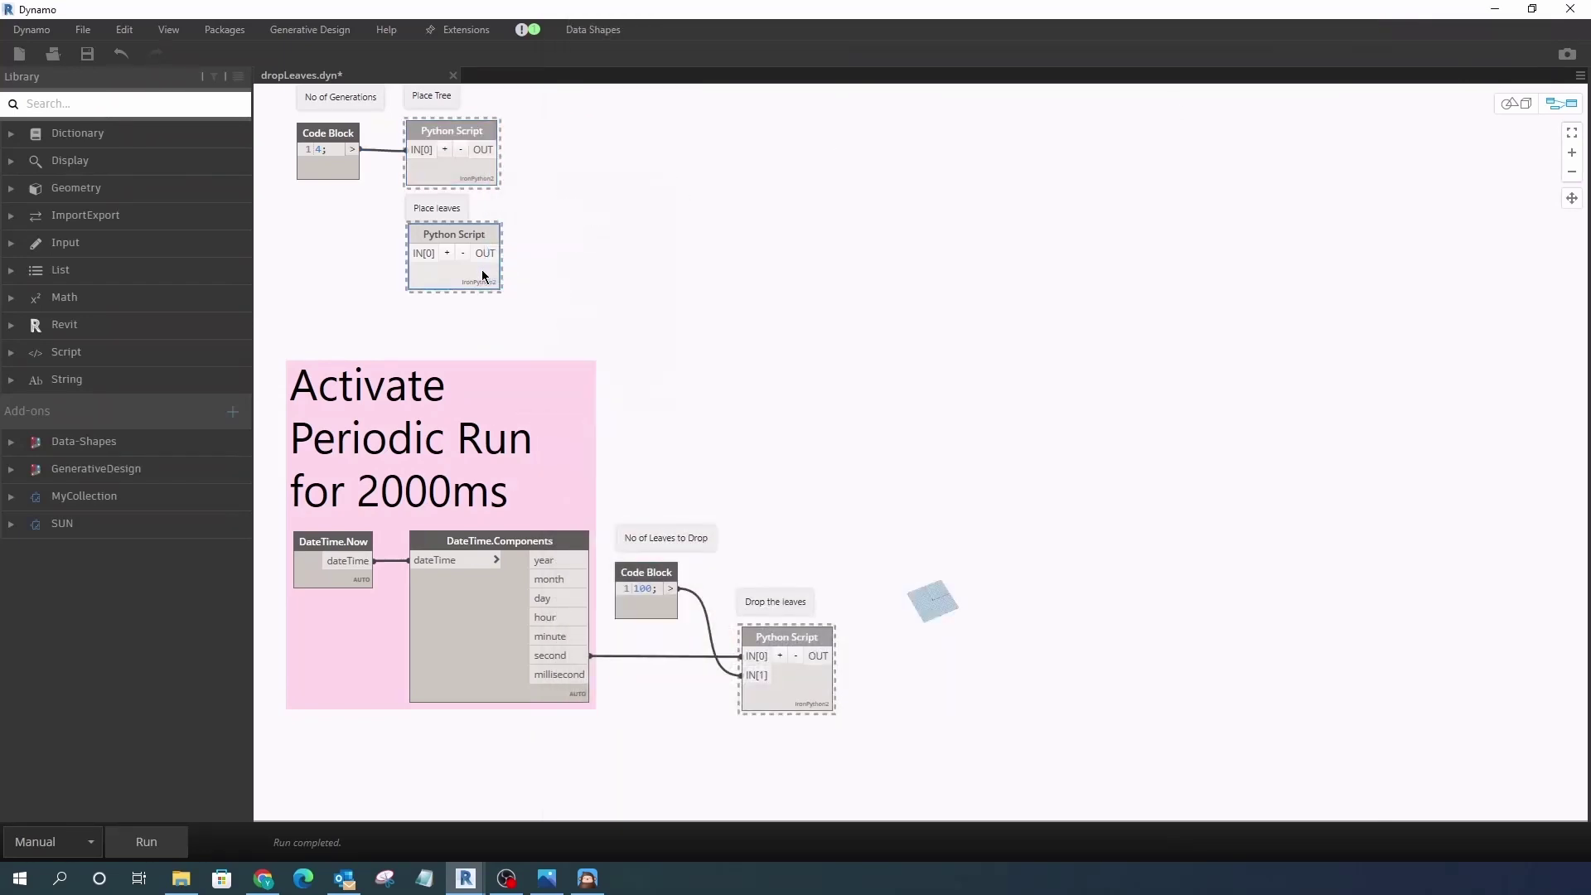
right_click(481, 270)
click(516, 355)
click(1532, 8)
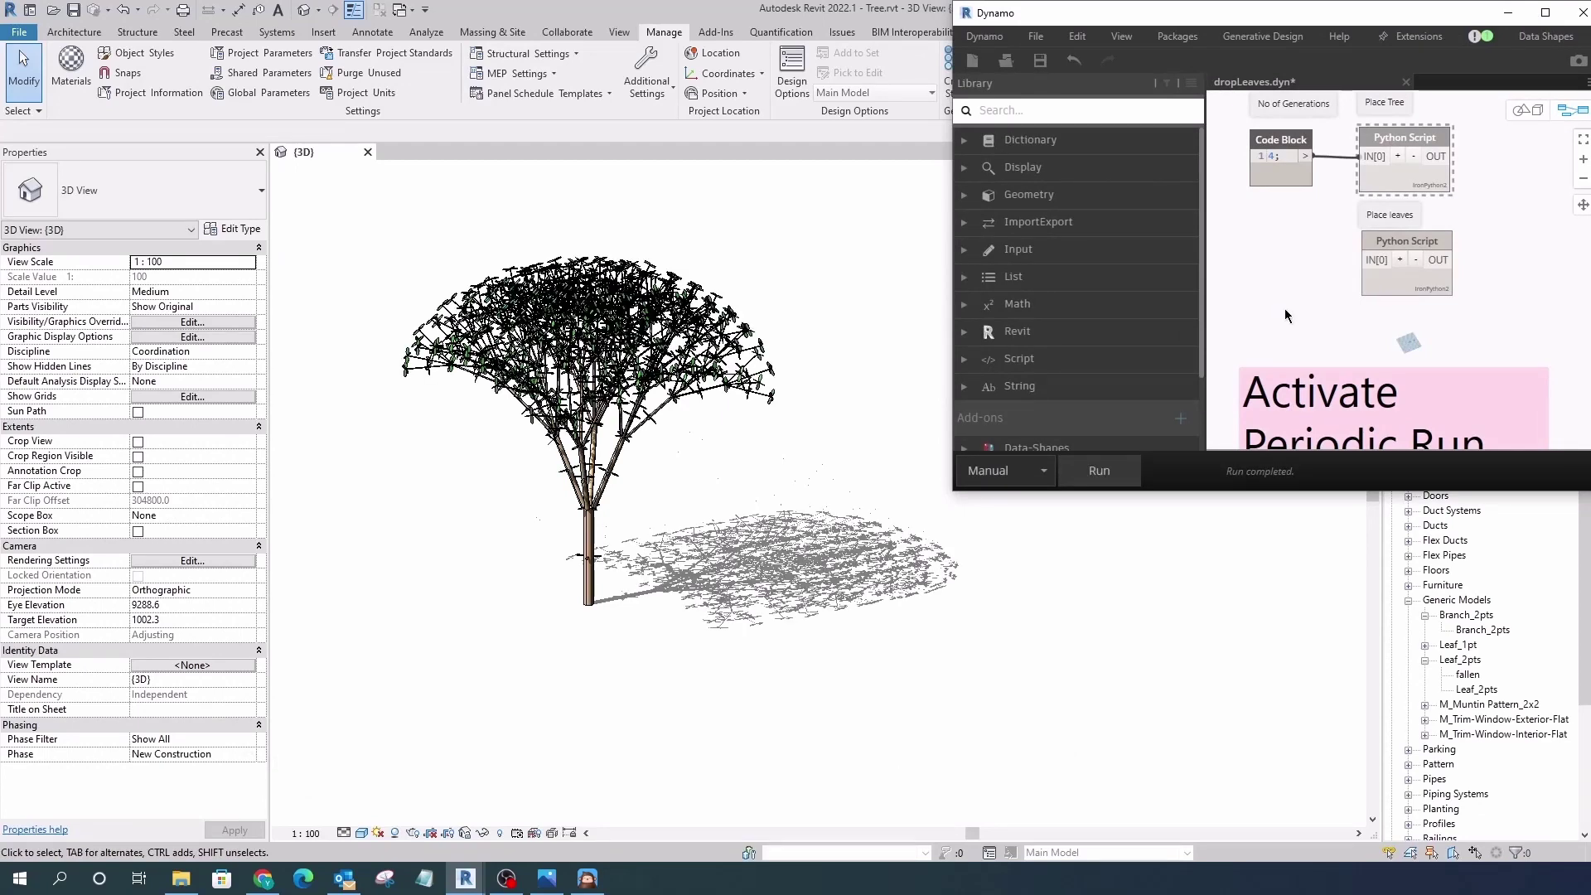
- Zoom in on the leafy tree, select a Leaf_2pts leaf, and orbit to view from higher up
scroll(770, 426, up, 2)
scroll(704, 480, up, 2)
scroll(630, 539, up, 2)
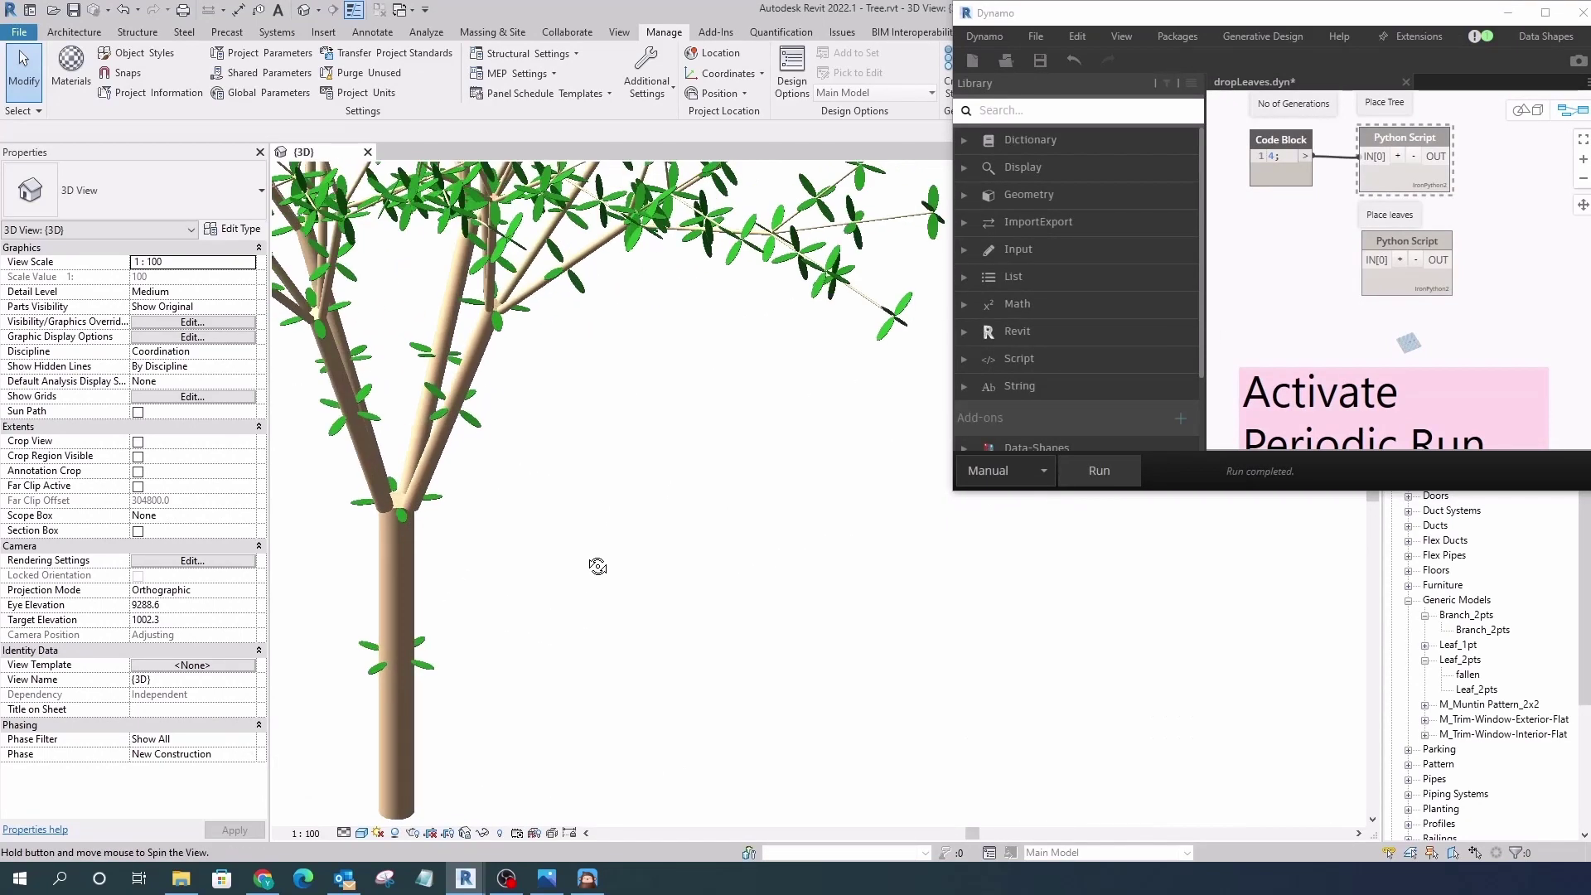
scroll(597, 561, up, 2)
click(542, 447)
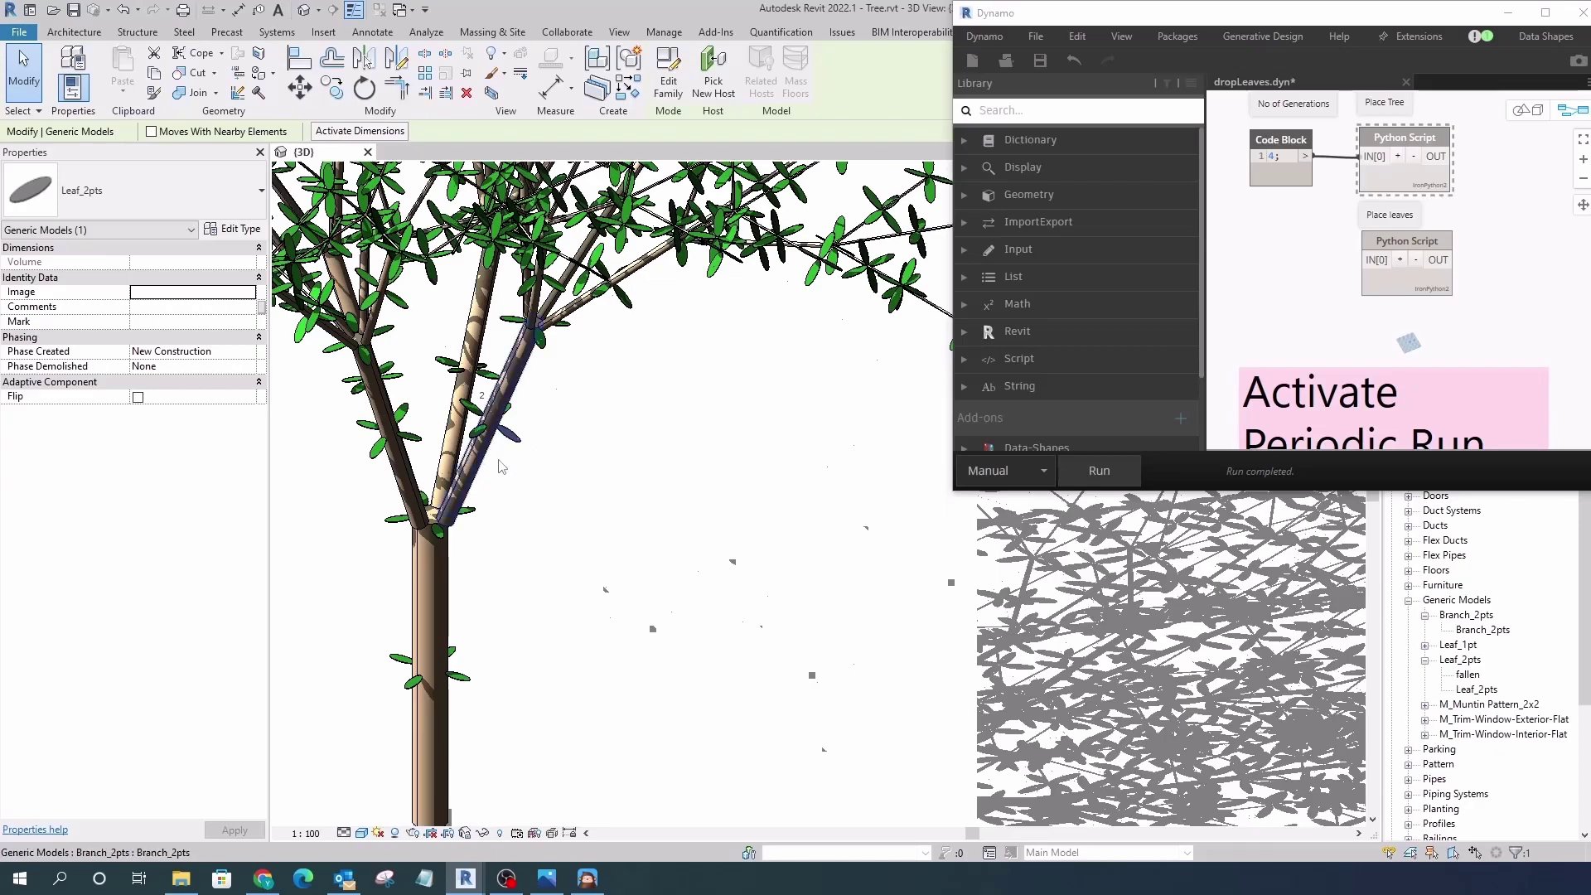
scroll(498, 466, down, 3)
scroll(607, 497, down, 2)
mouse_move(749, 536)
shift+middle_down()
mouse_move(550, 611)
mouse_move(460, 779)
mouse_move(415, 345)
mouse_move(611, 234)
mouse_move(788, 627)
mouse_move(674, 596)
mouse_move(795, 652)
mouse_move(632, 622)
mouse_move(451, 451)
shift+middle_up()
key(Escape)
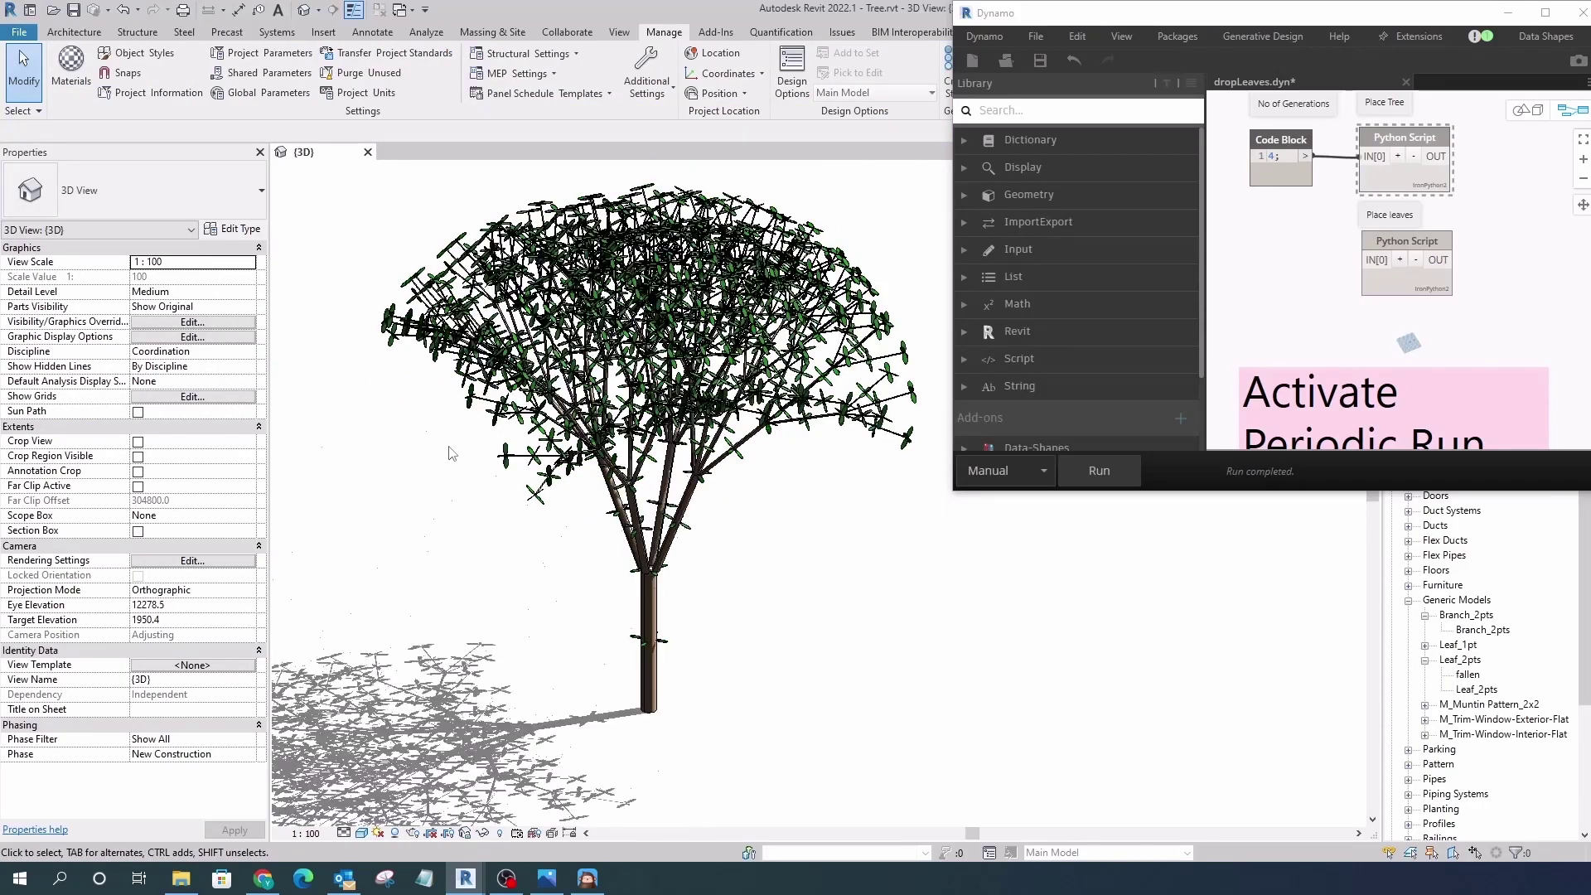
- Open the Place leaves Python code in an enlarged editor over Revit and scroll through it
double_click(1415, 279)
drag(1202, 28, 857, 22)
drag(889, 417, 889, 831)
drag(1085, 686, 1334, 694)
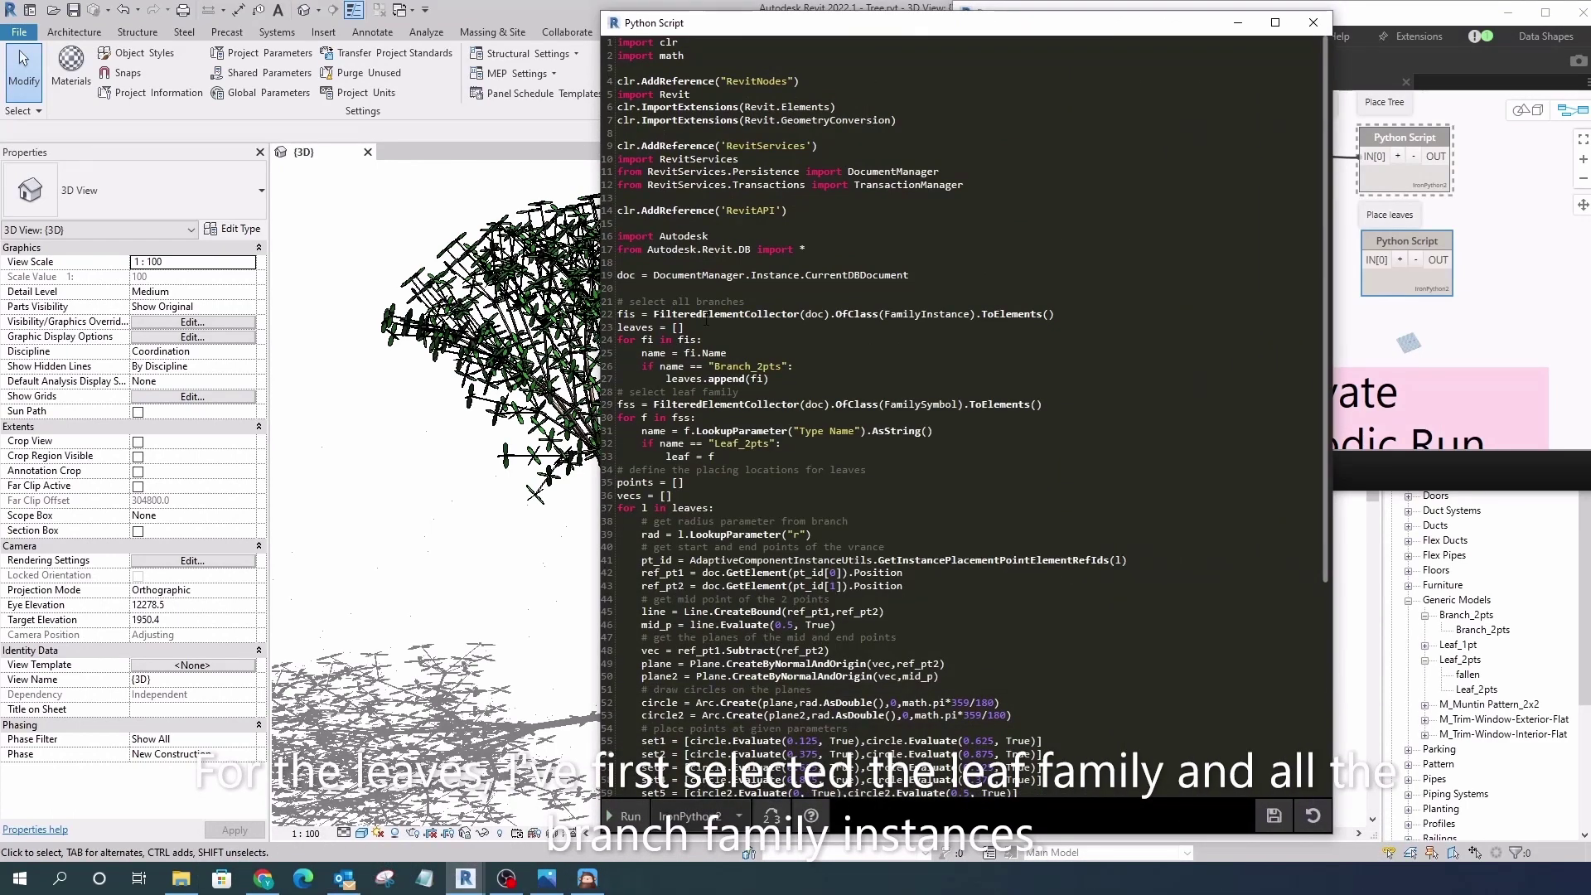
scroll(779, 365, down, 3)
scroll(681, 315, down, 3)
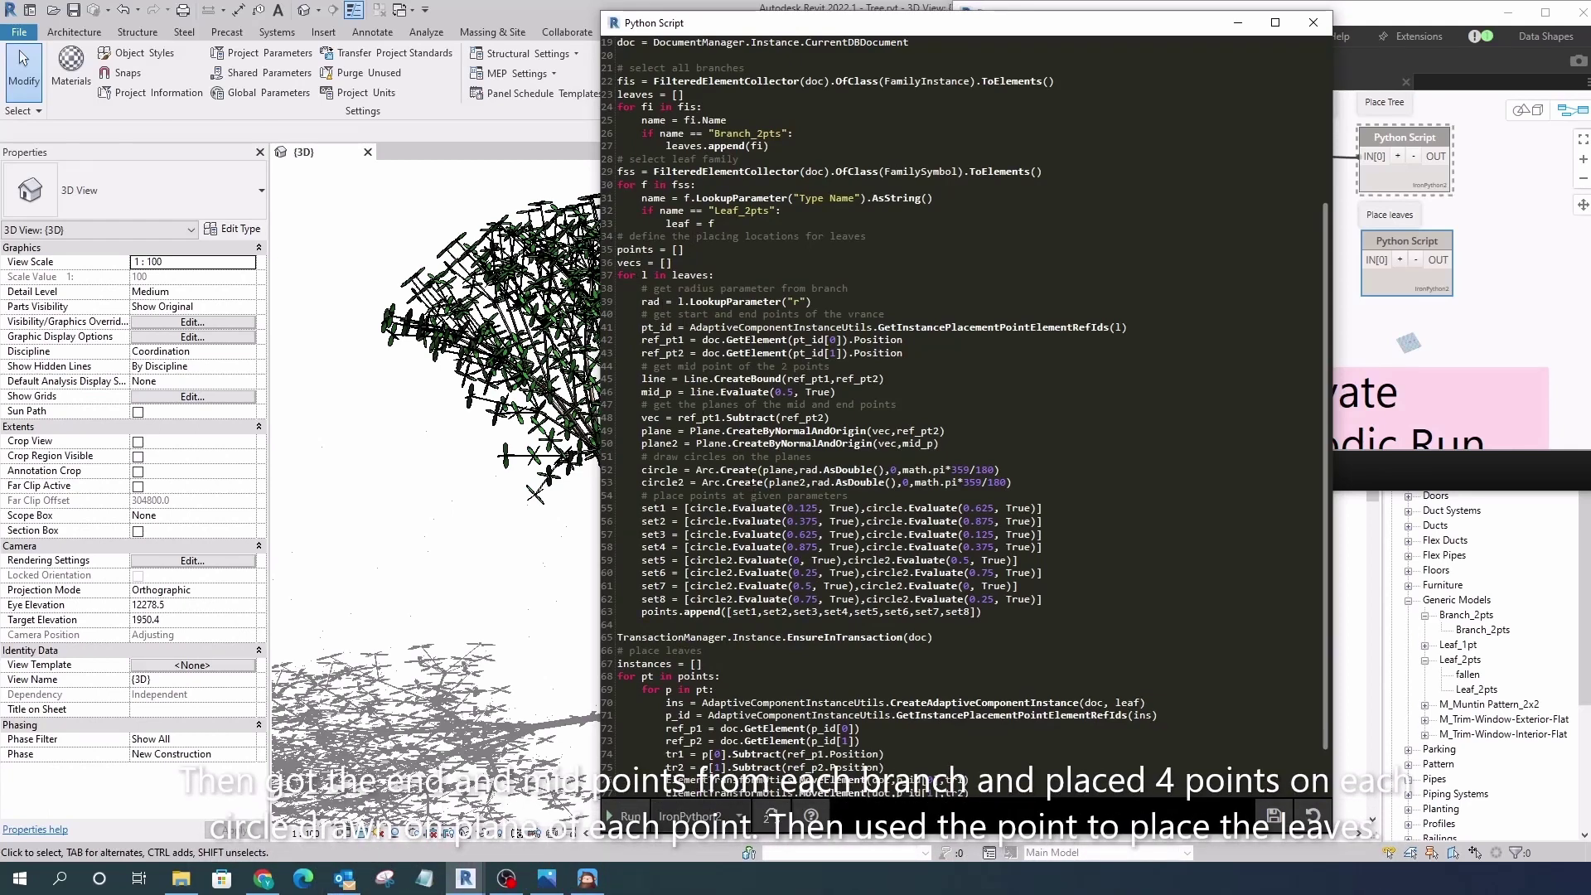
scroll(966, 415, down, 2)
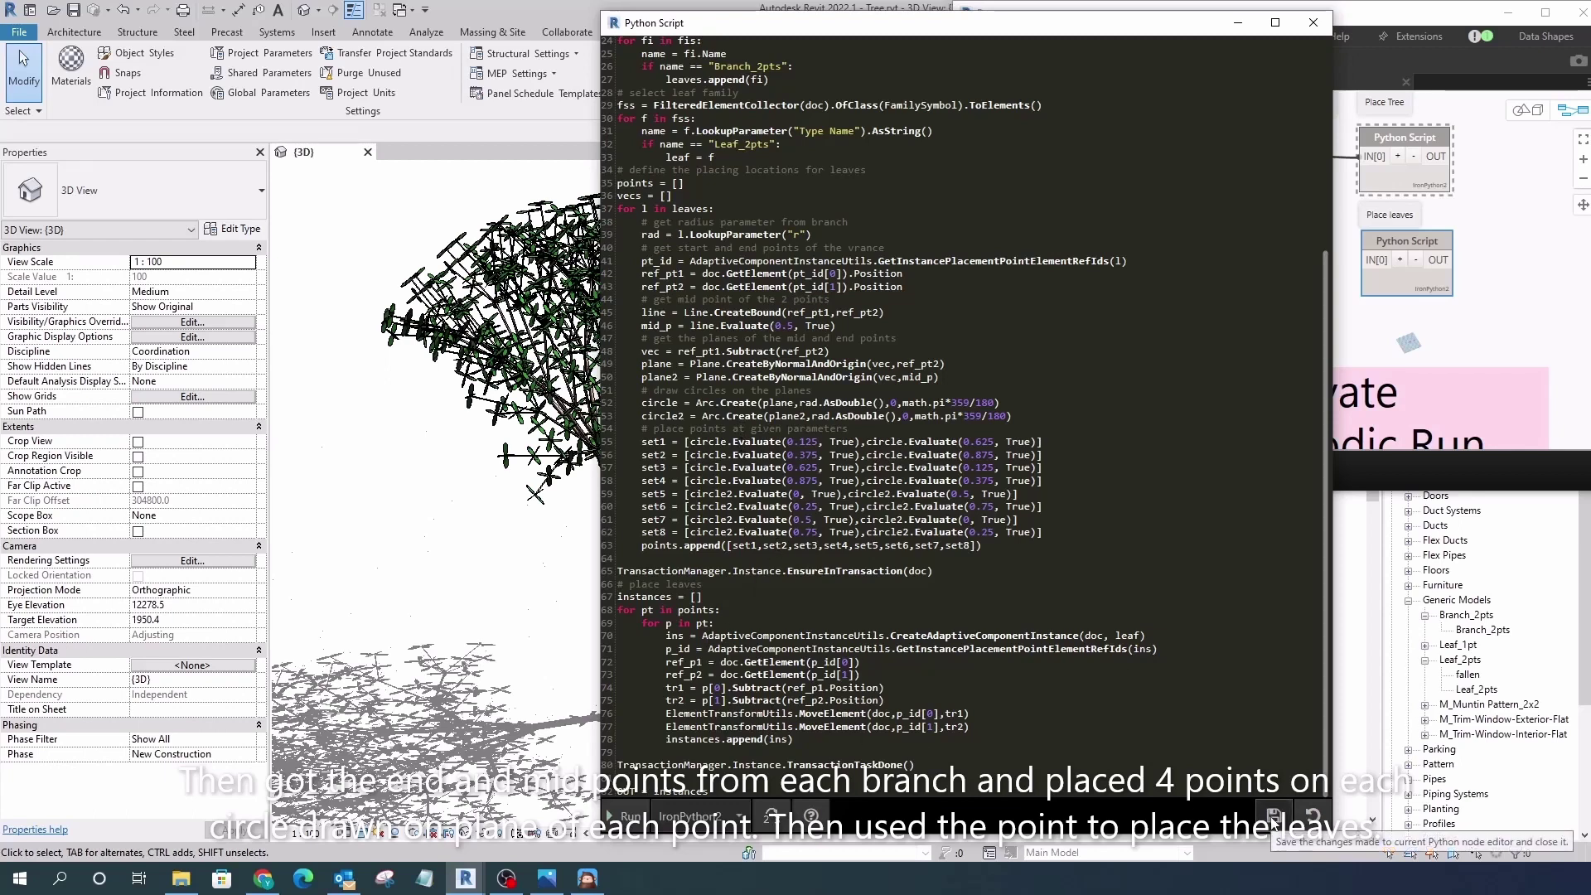
- Freeze the Place leaves node and set the graph to run Periodic every 2000ms
click(1312, 23)
right_click(1410, 295)
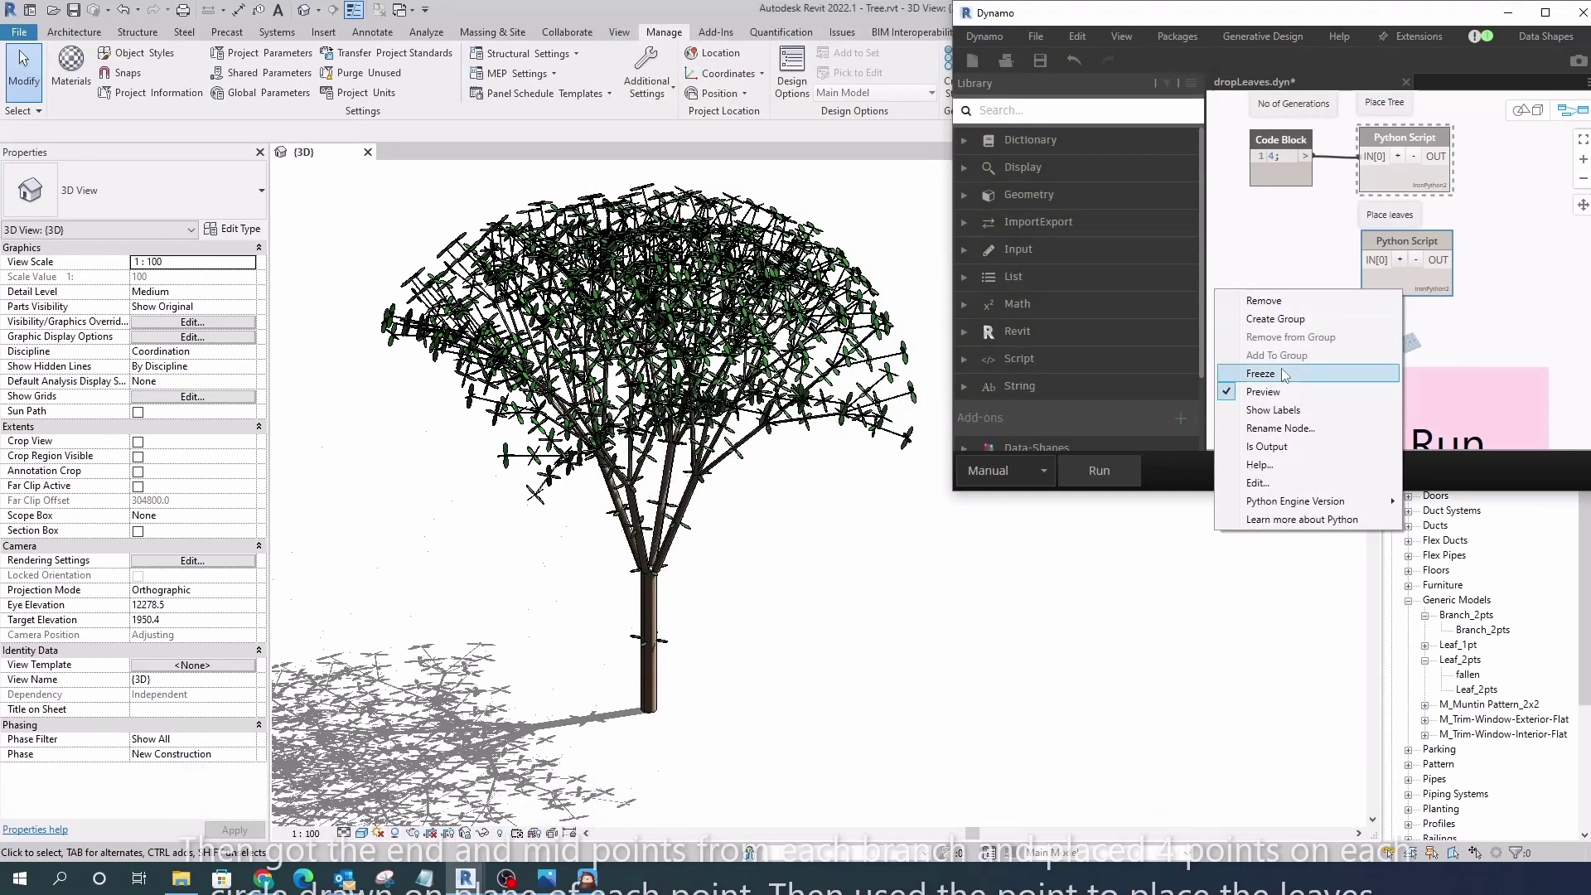
right_click(1447, 364)
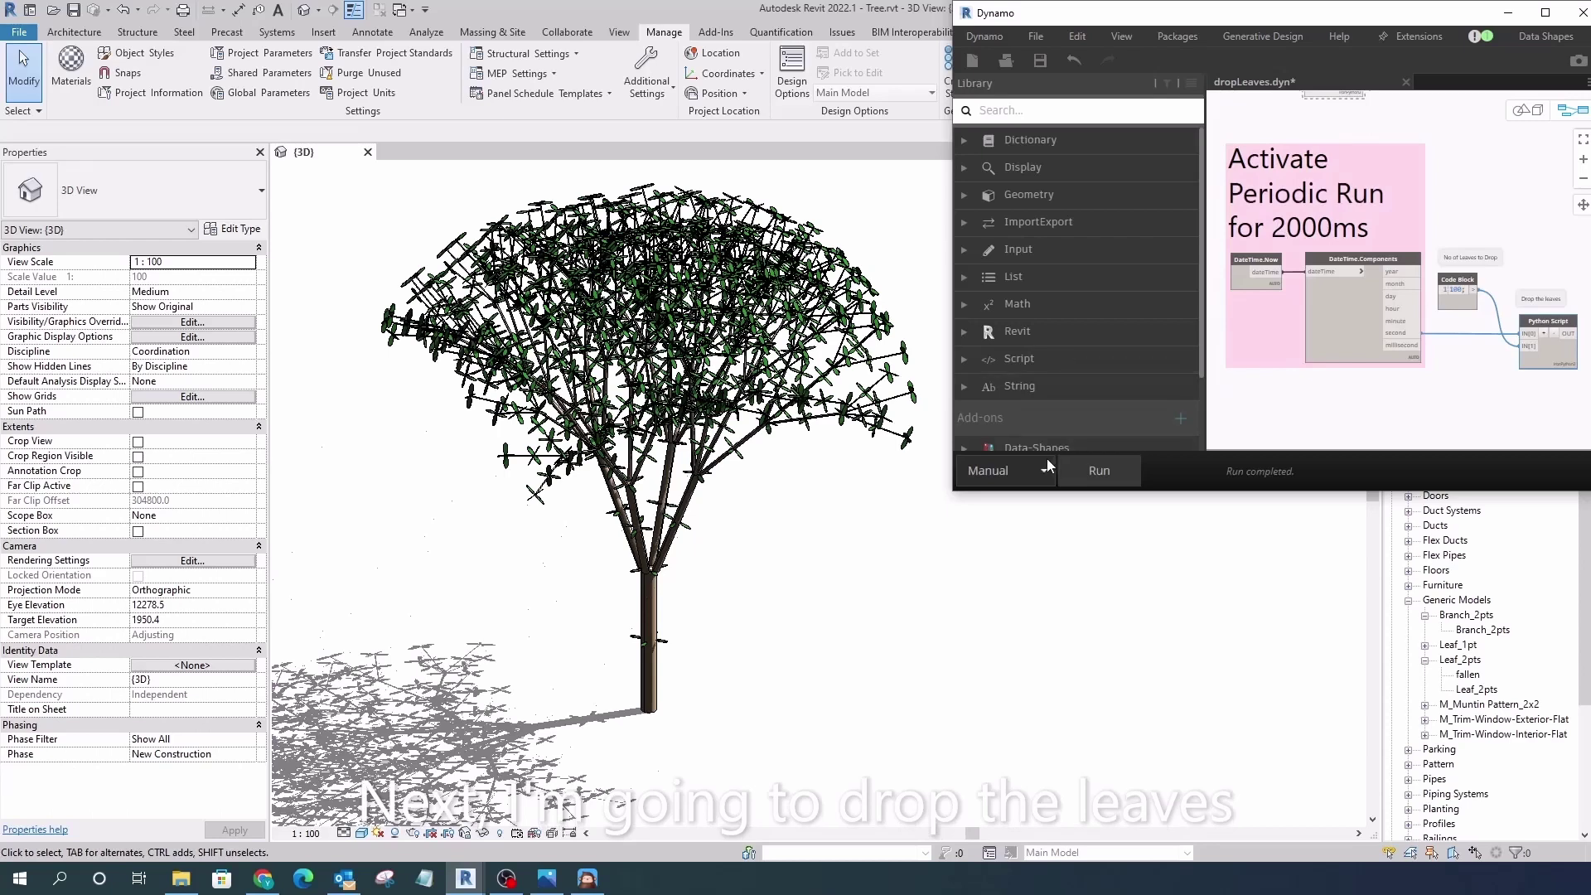
click(1044, 464)
click(999, 562)
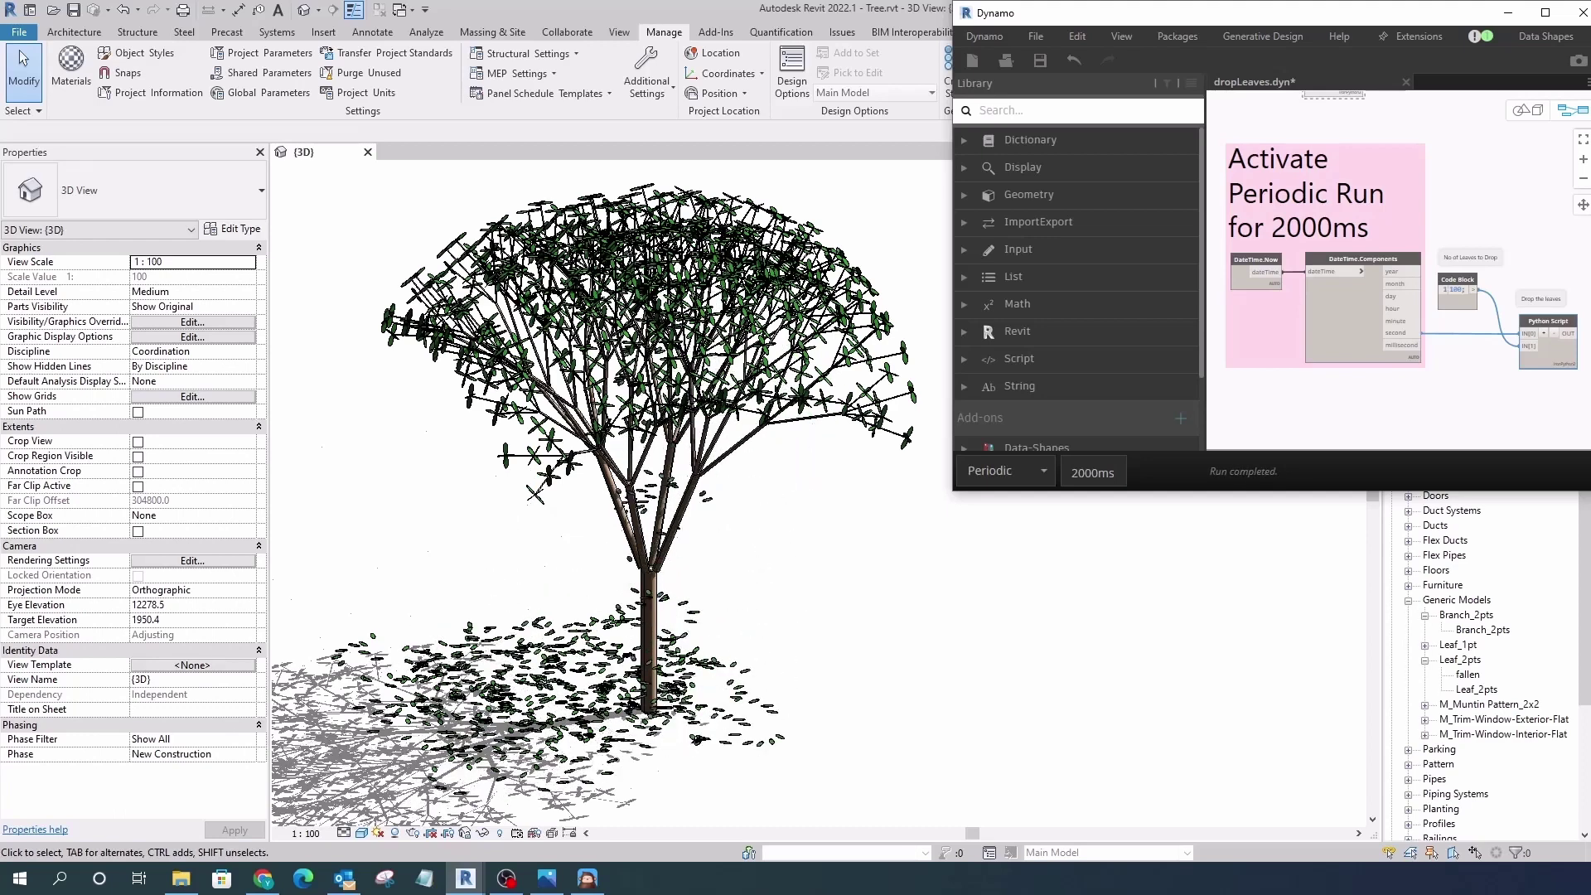
- Switch the Dynamo run mode back to Manual so the leaves stop falling
click(1005, 470)
click(997, 503)
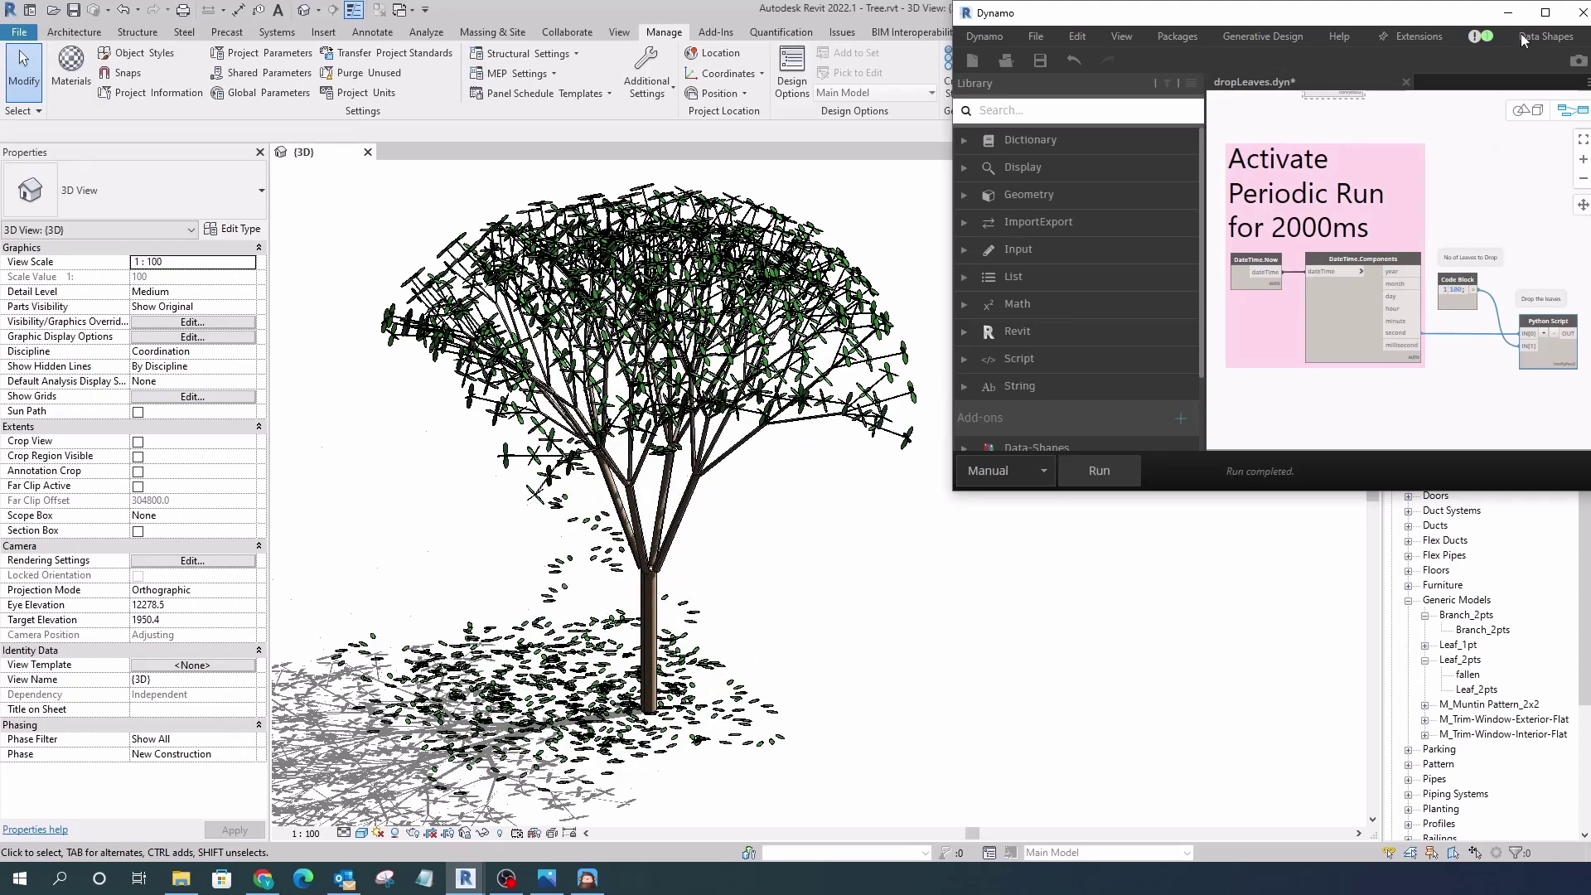
scroll(1449, 157, up, 2)
scroll(1505, 400, up, 1)
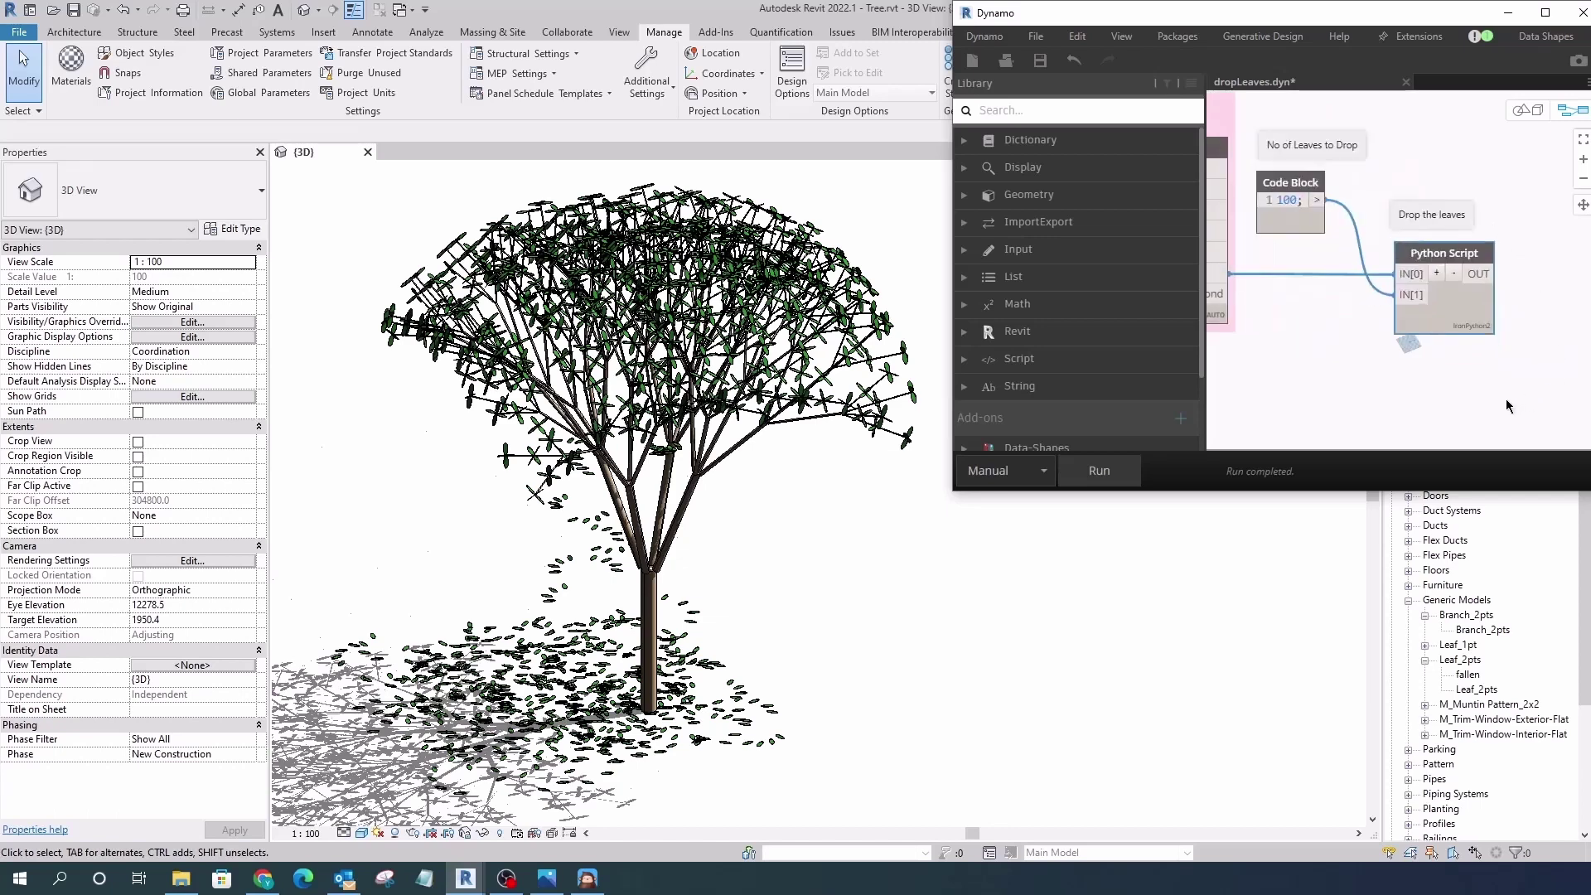
- Open the Drop the leaves Python code in an enlarged editor, read it through, and close it
double_click(1486, 315)
drag(1132, 62, 457, 27)
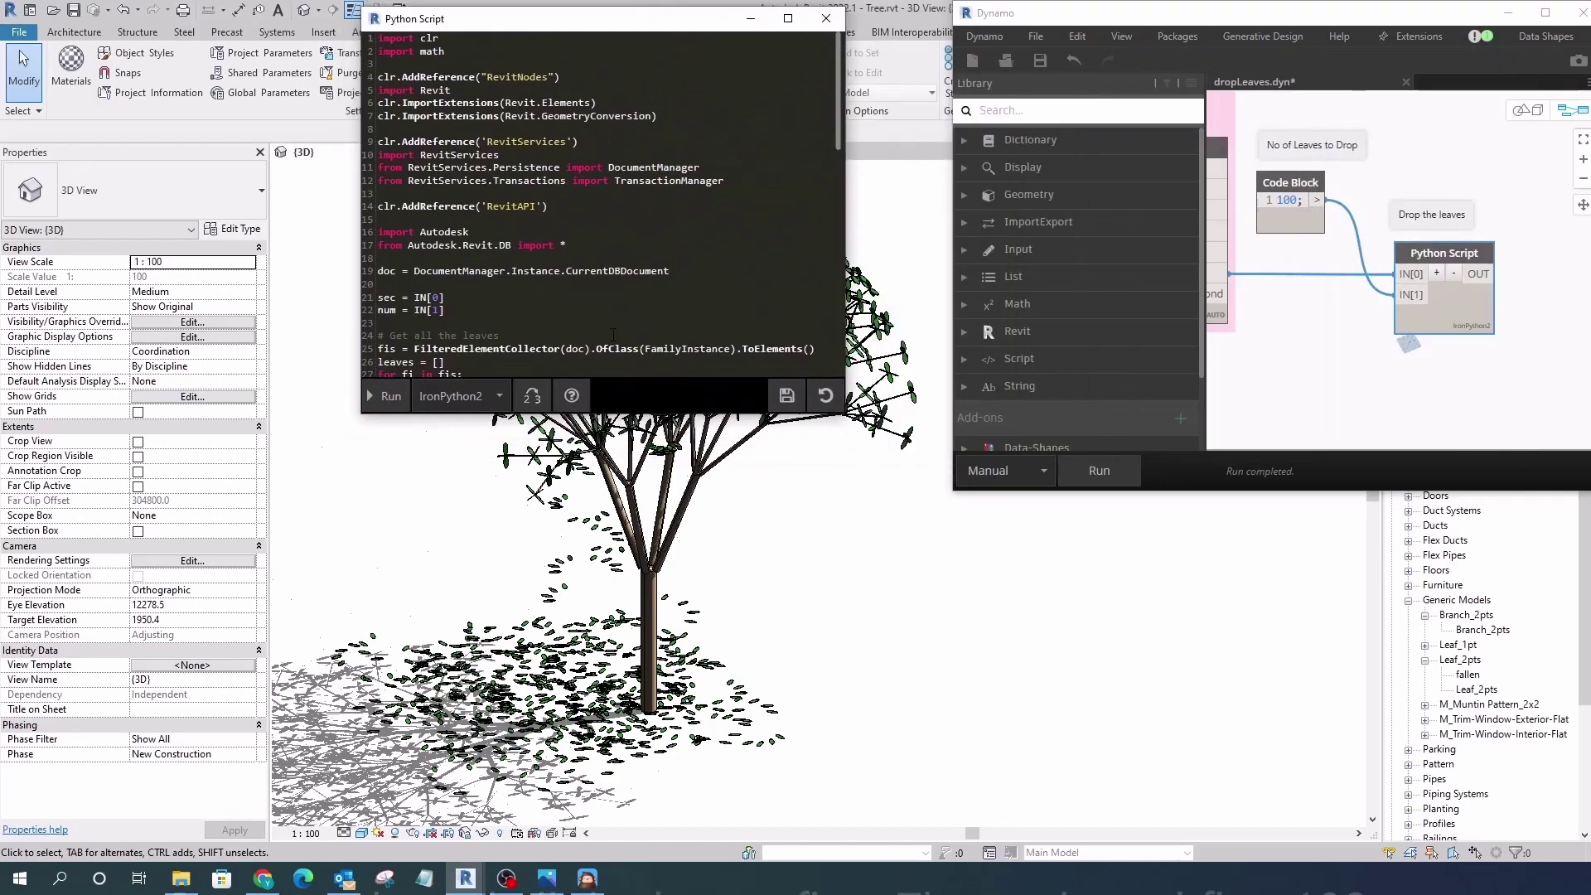
drag(844, 448, 844, 833)
drag(846, 678, 1233, 673)
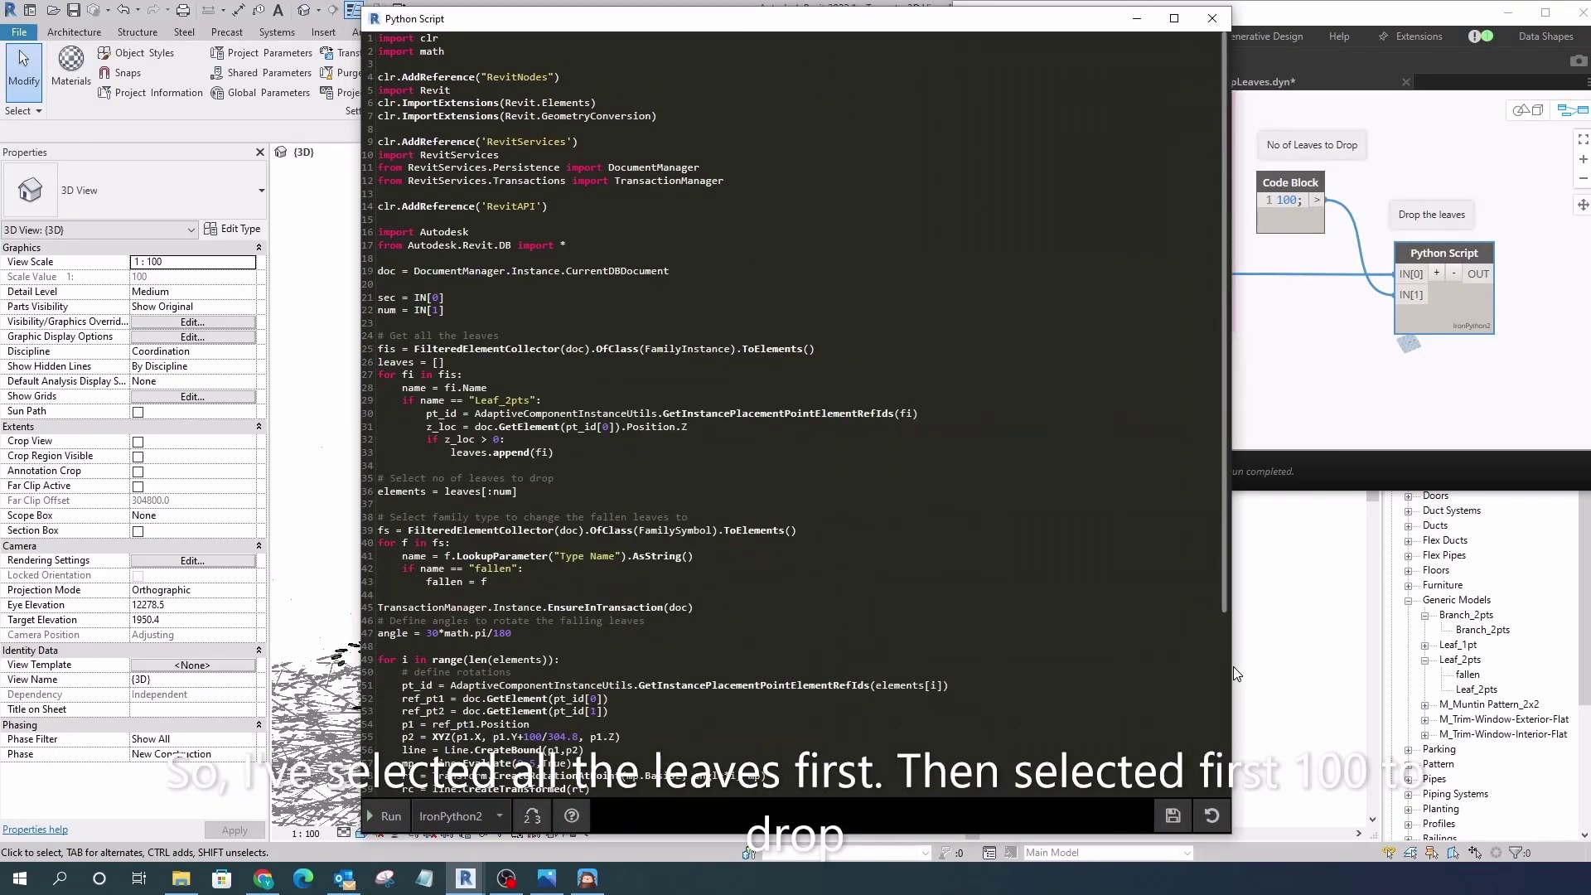
scroll(665, 501, down, 3)
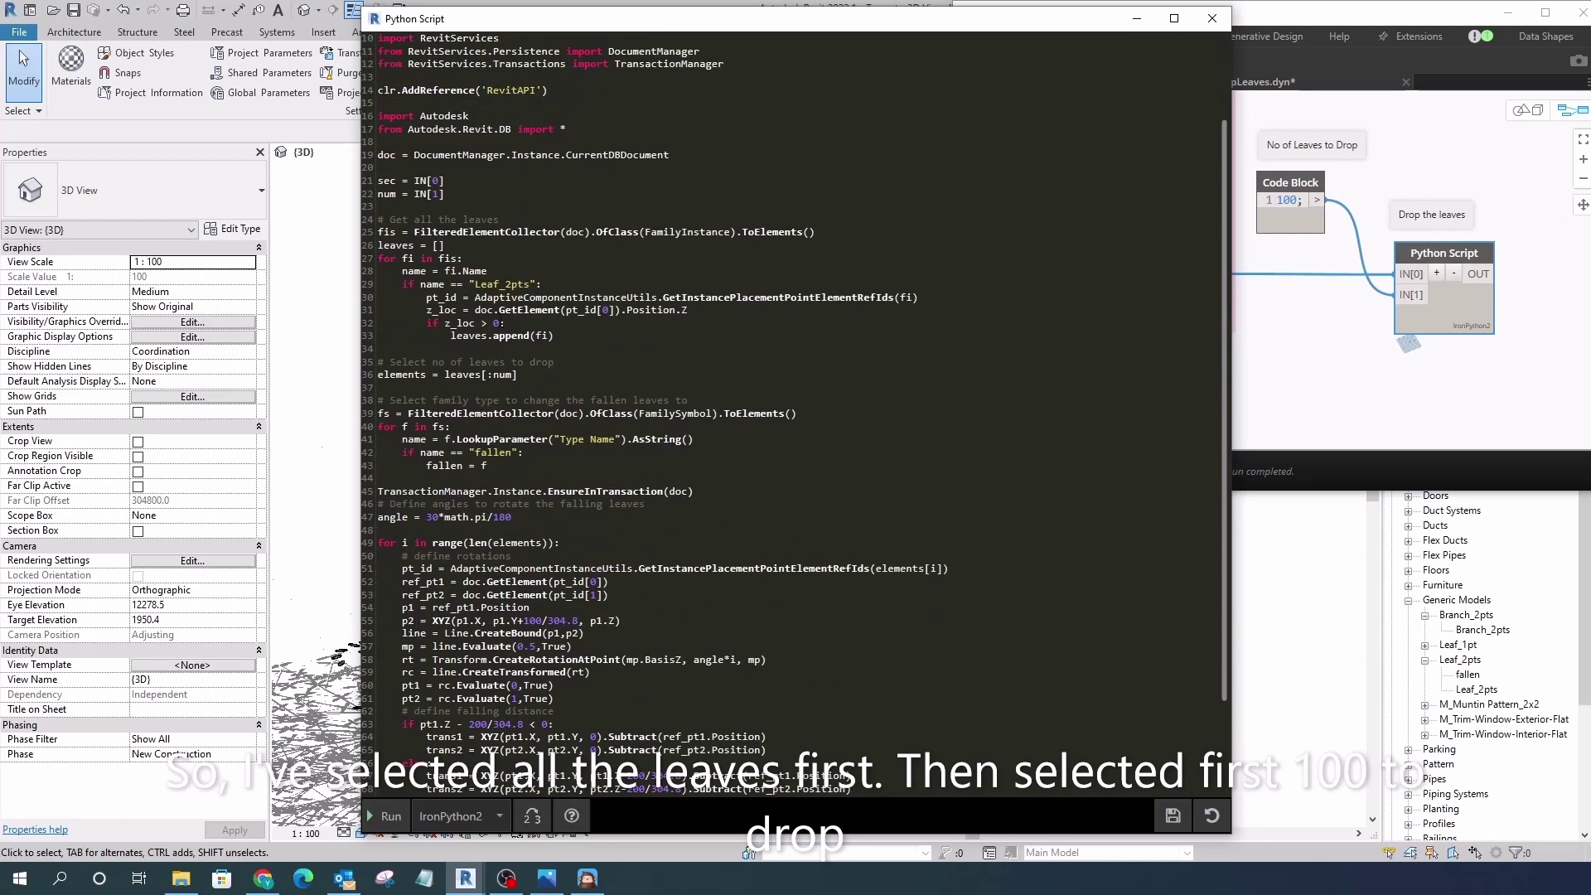
scroll(485, 265, down, 3)
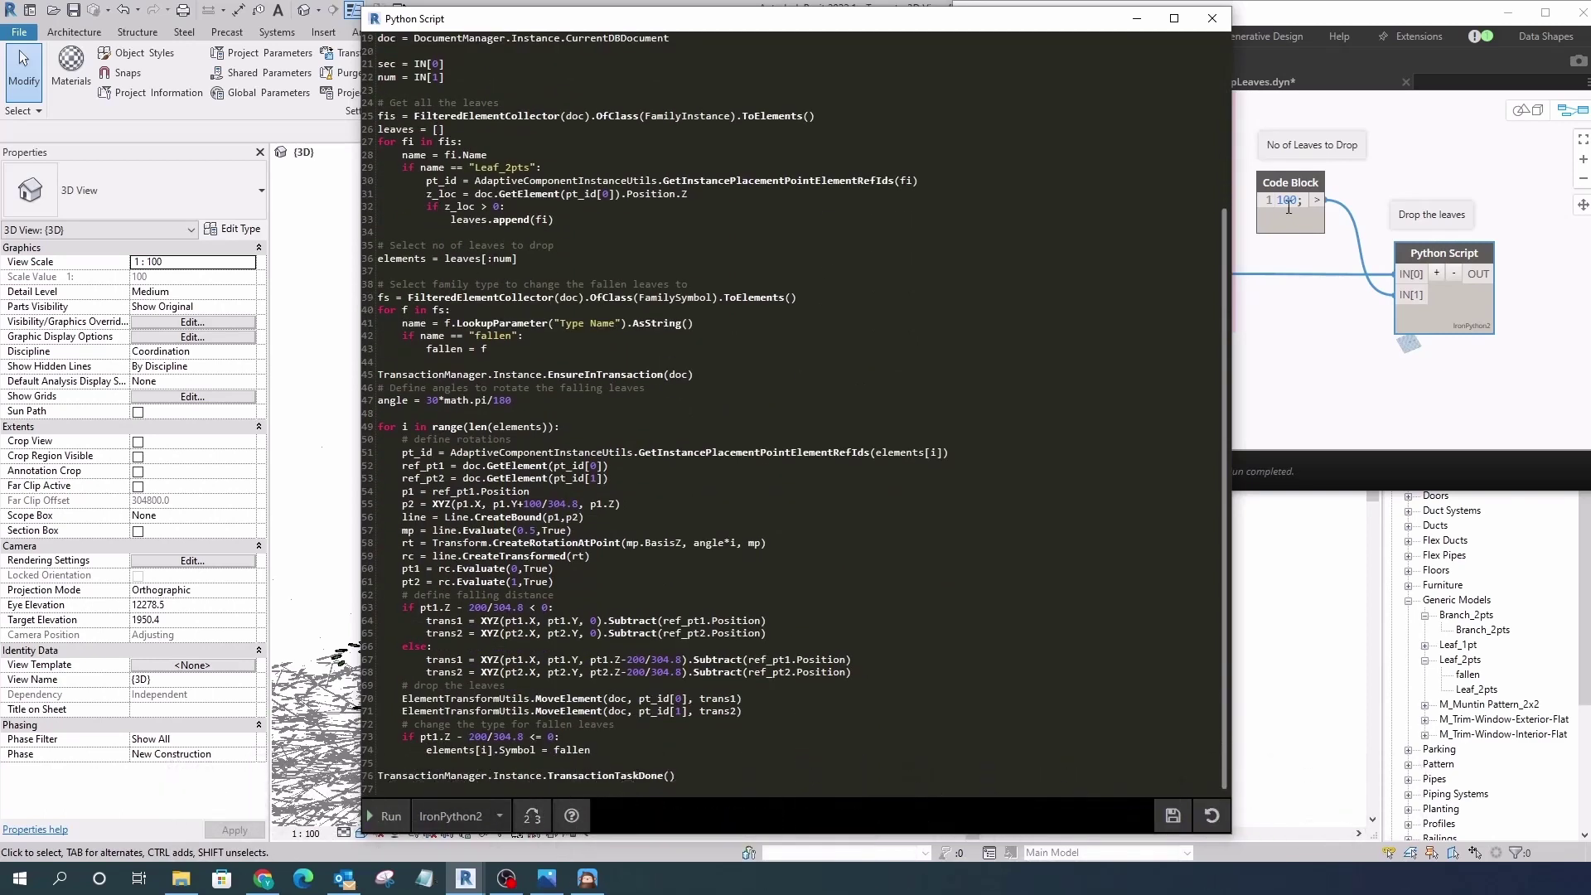
scroll(487, 349, down, 1)
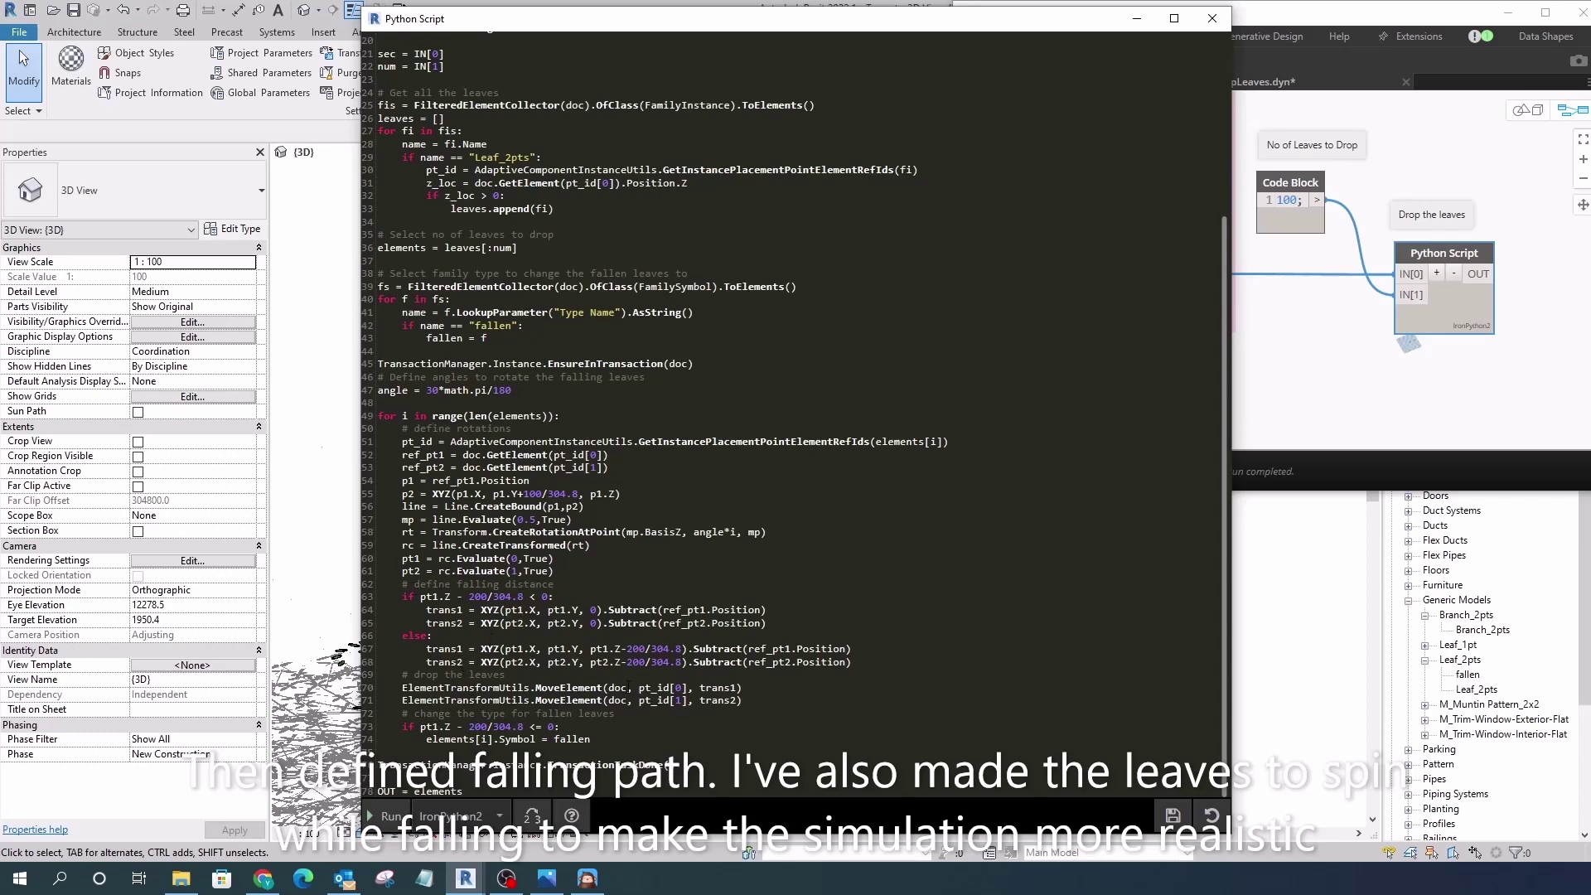
scroll(730, 678, up, 4)
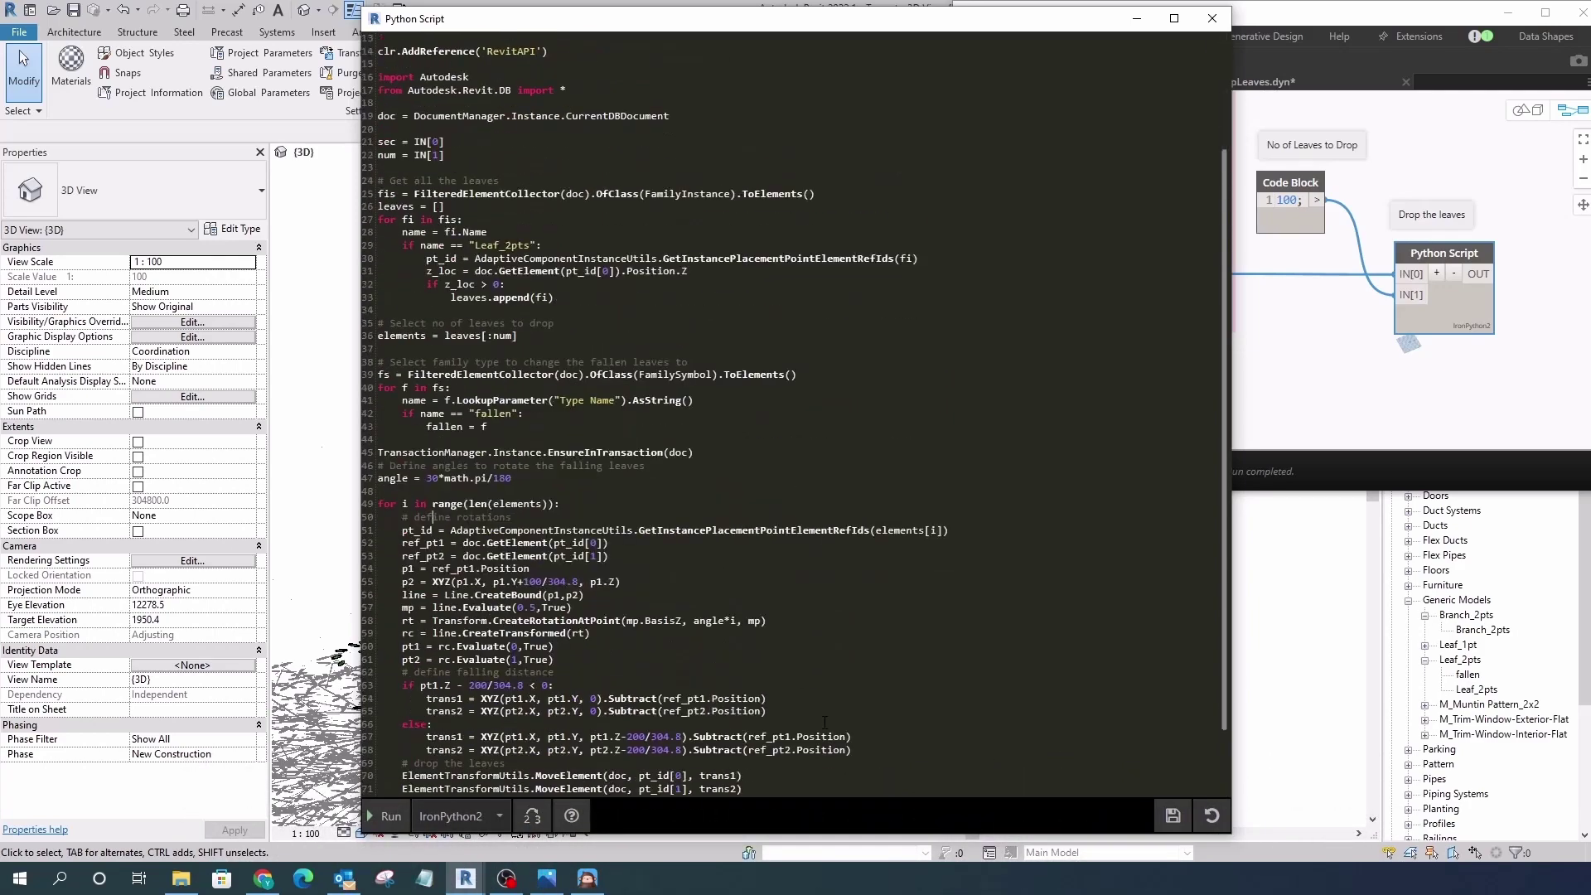
scroll(795, 667, down, 4)
scroll(882, 655, up, 4)
scroll(882, 654, up, 3)
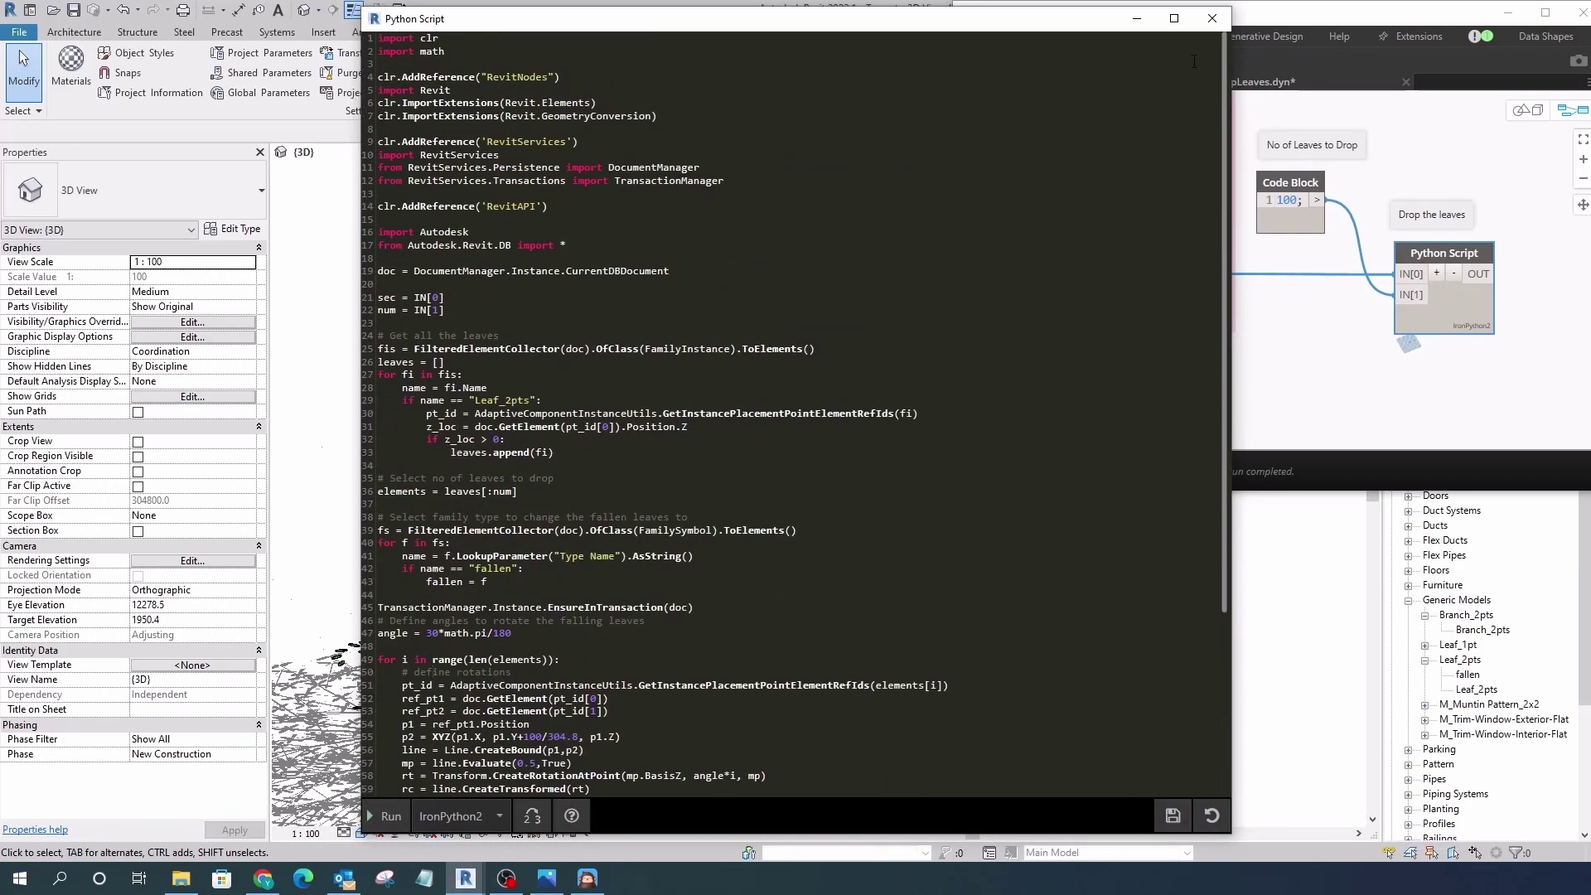
click(1212, 18)
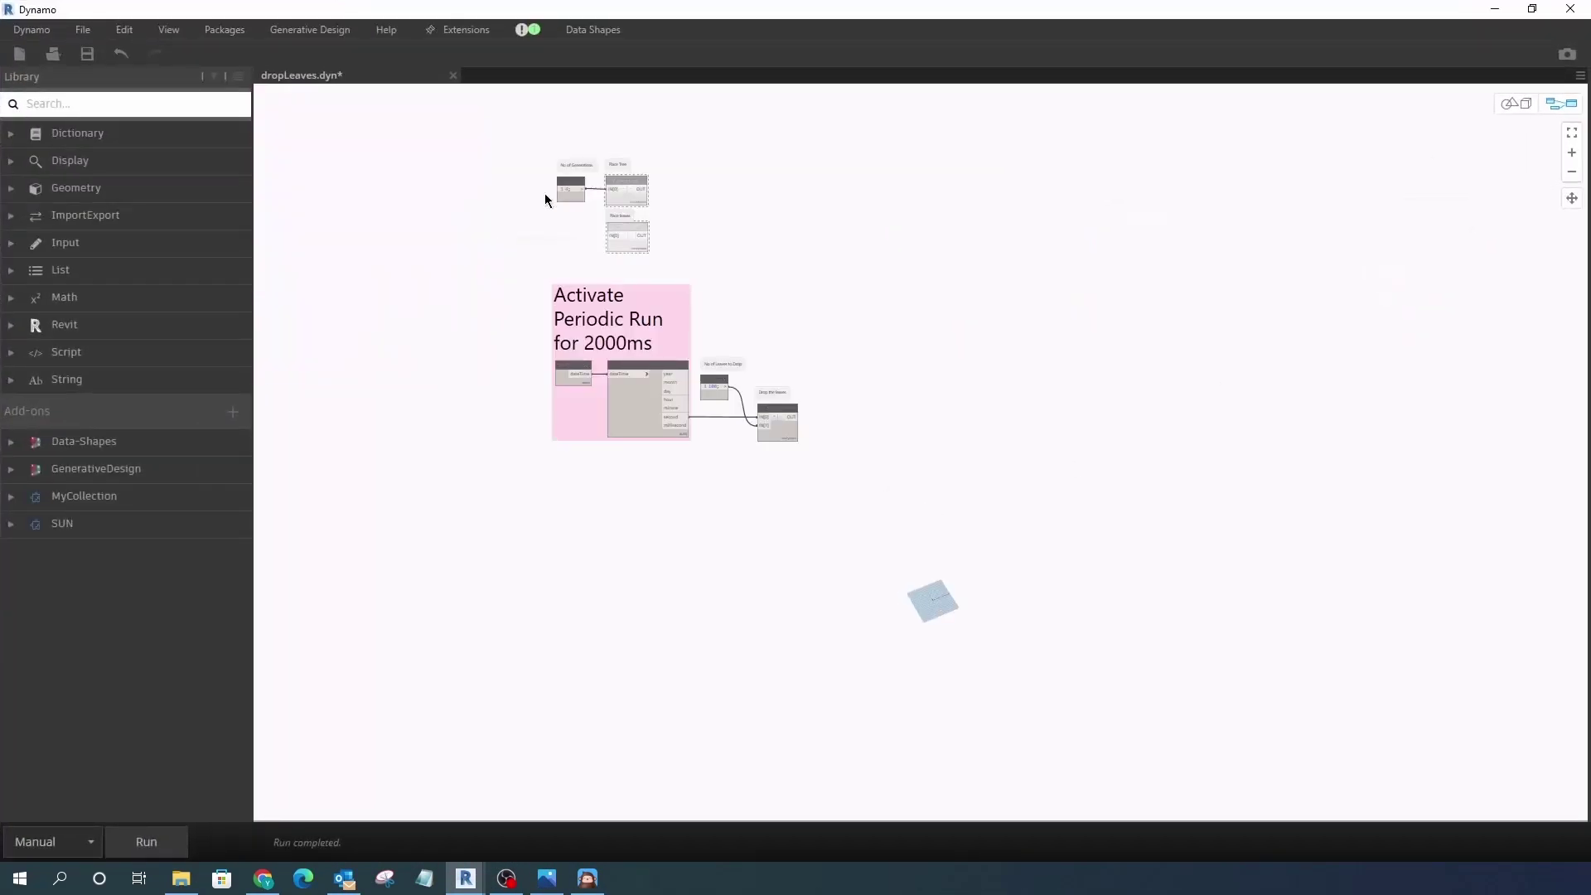
scroll(520, 176, up, 4)
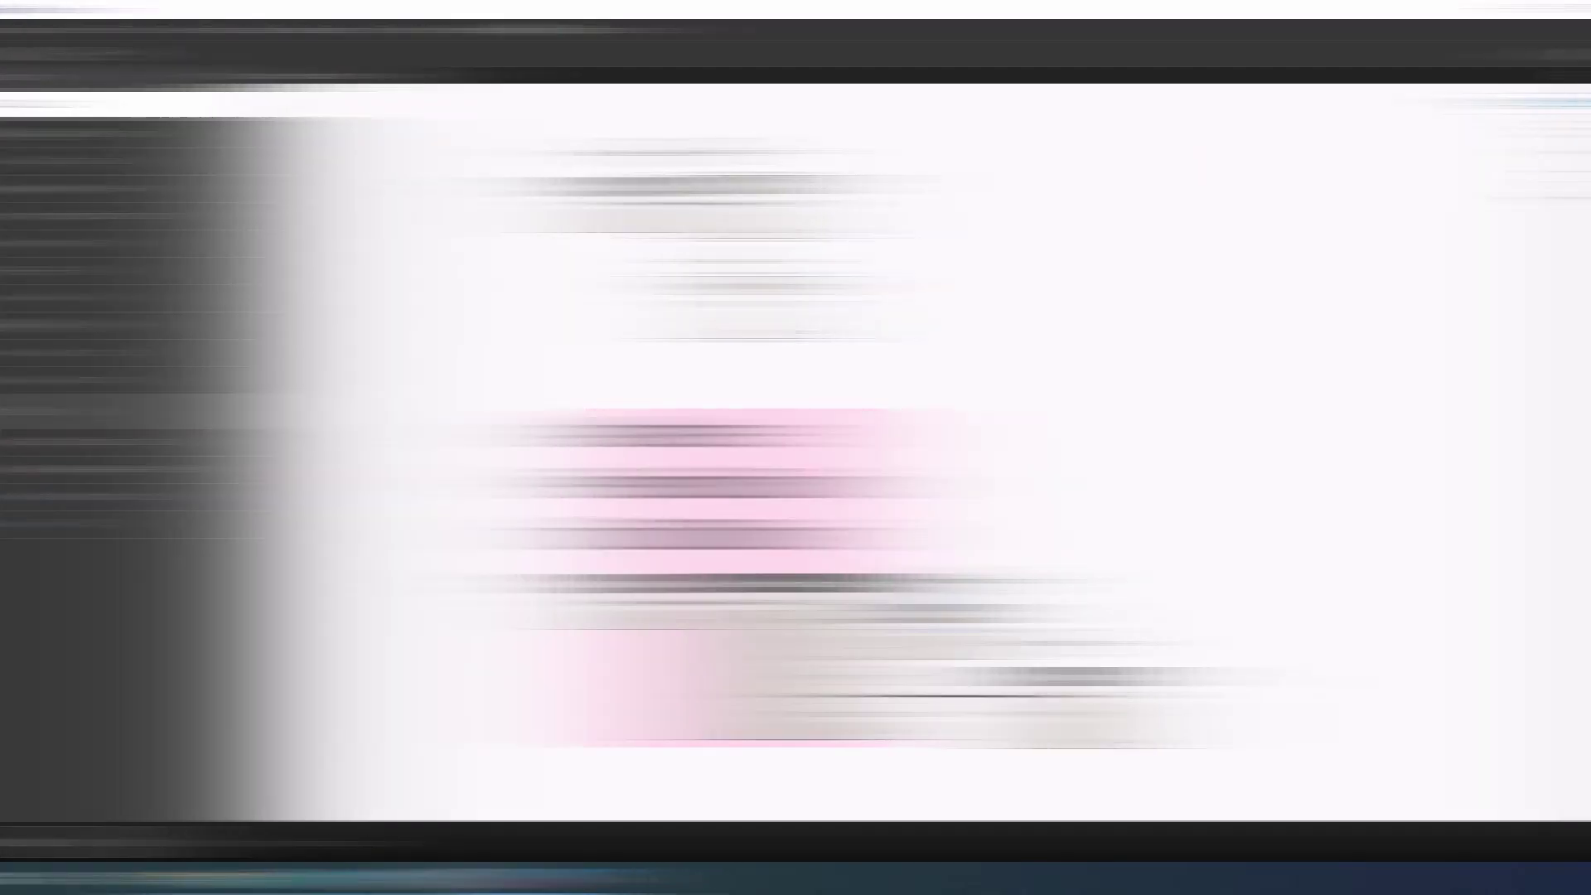